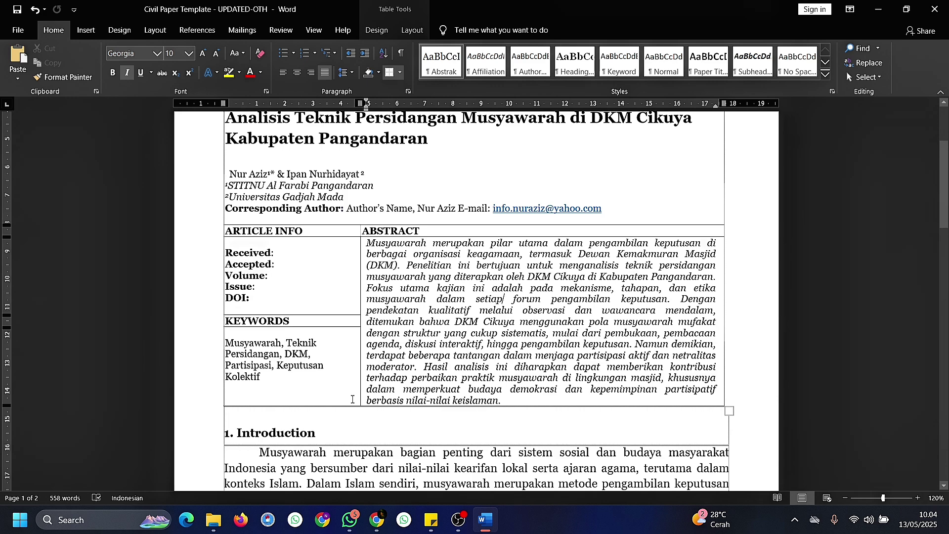
# Step: Review the article's title, abstract, keywords and Introduction paragraphs
pyautogui.scroll(-1, 471, 290)
pyautogui.scroll(-5, 471, 291)
pyautogui.click(471, 290)
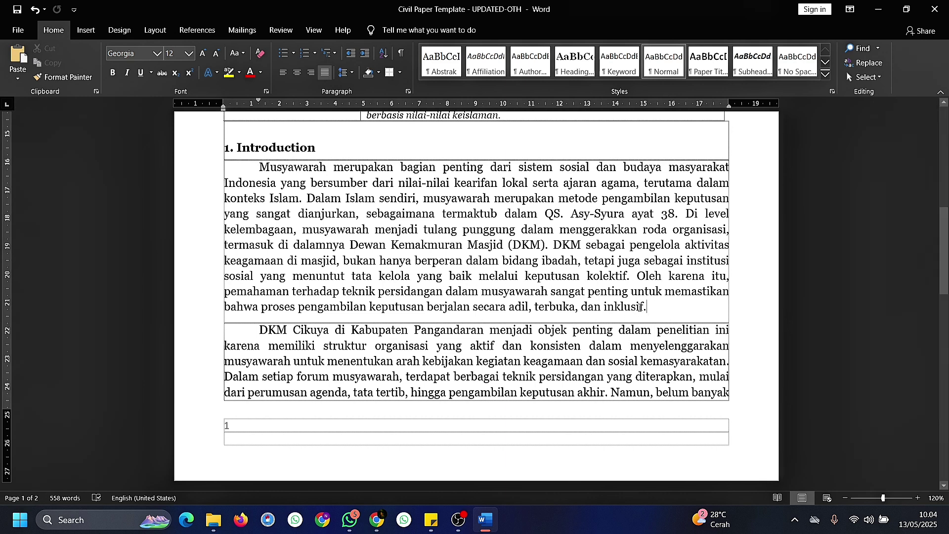
pyautogui.scroll(4, 529, 251)
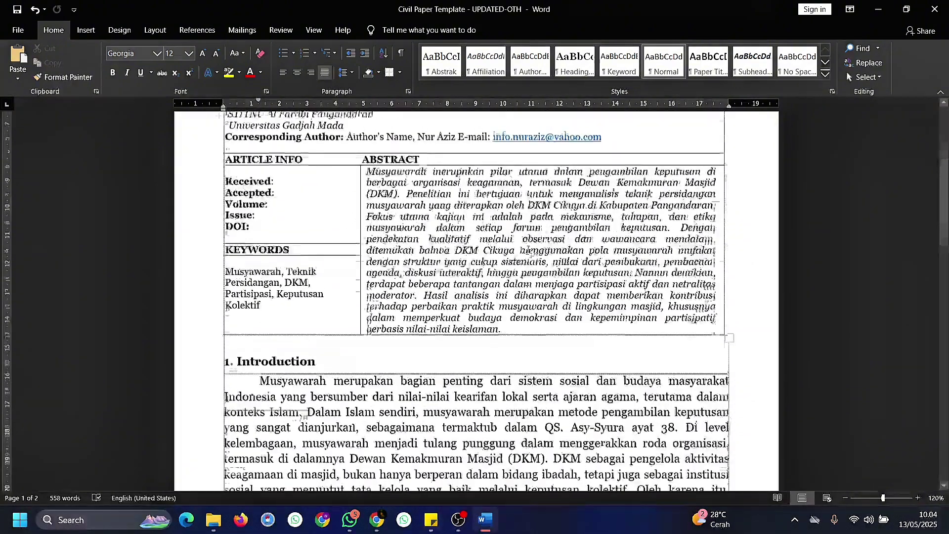
pyautogui.scroll(3, 526, 250)
pyautogui.tripleClick(407, 208)
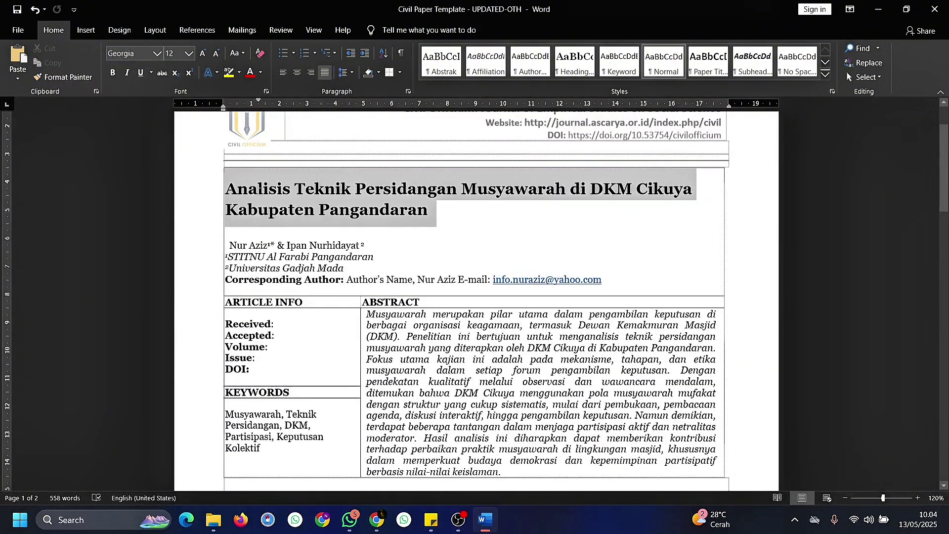
pyautogui.click(263, 194)
pyautogui.scroll(-5, 265, 200)
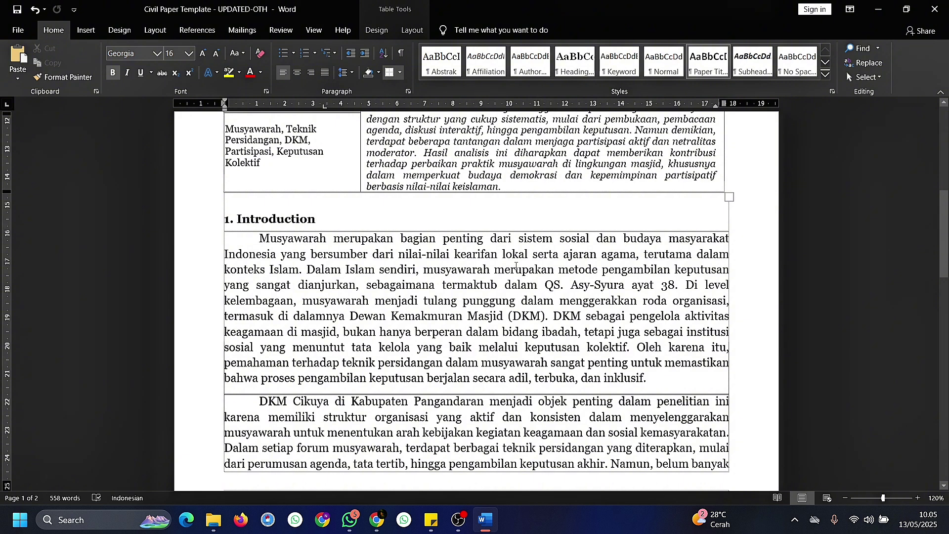
pyautogui.scroll(-2, 479, 297)
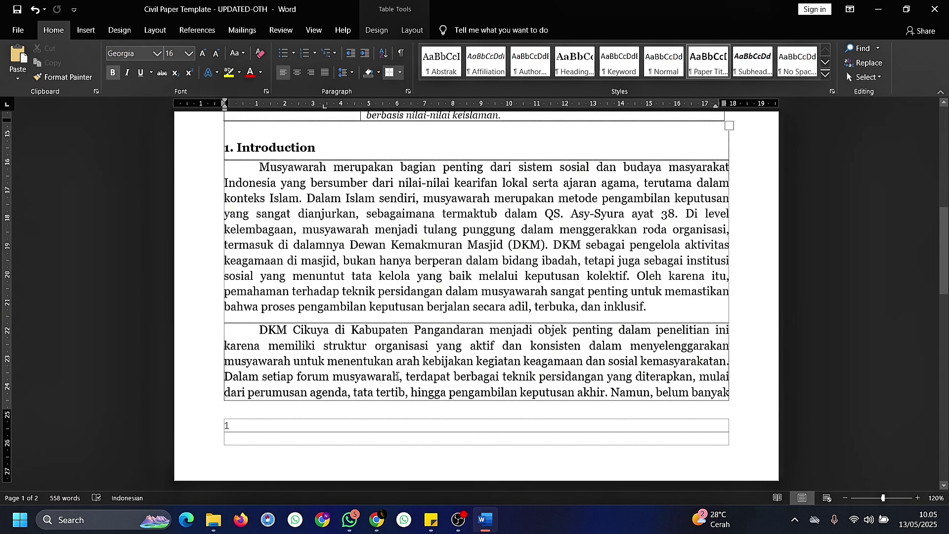
pyautogui.click(377, 304)
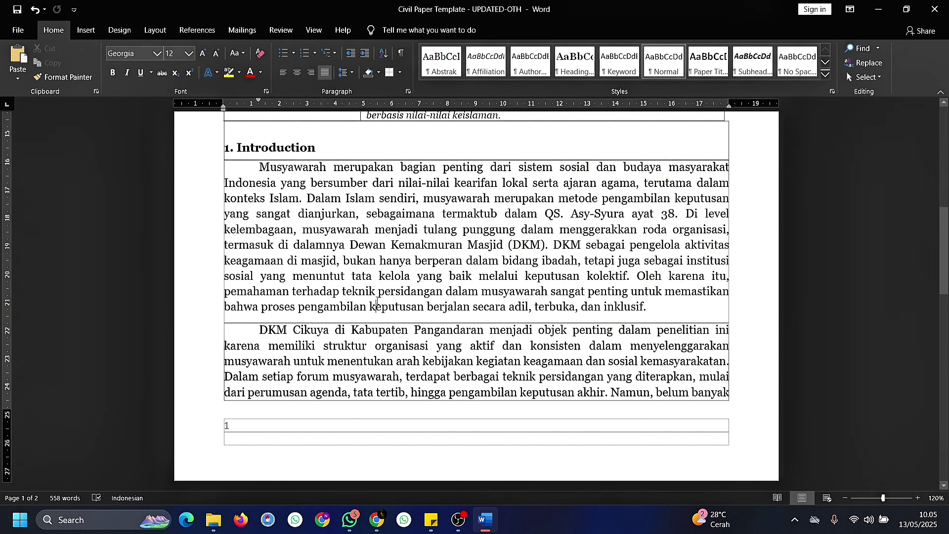
# Step: Launch Mendeley Desktop and browse the documents in its library
pyautogui.click(99, 520)
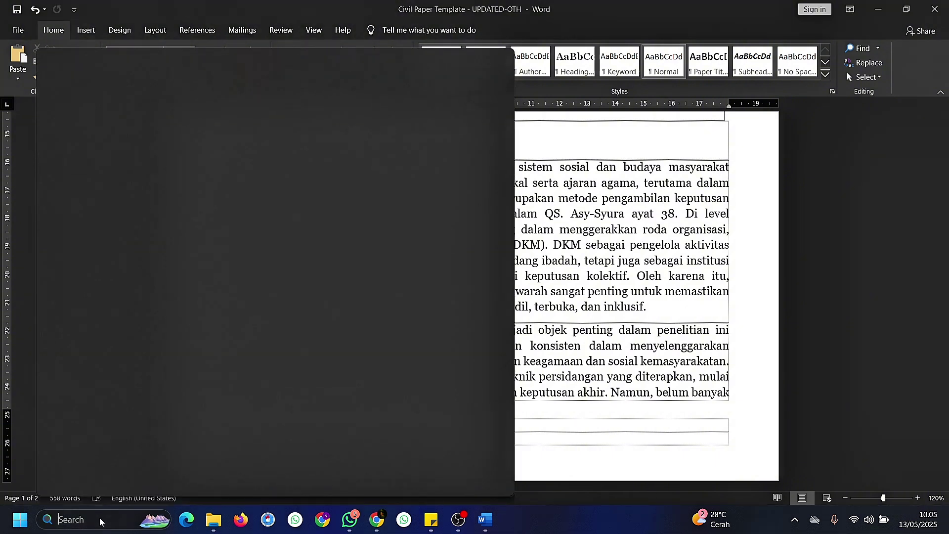
pyautogui.write('mendeley Desktop')
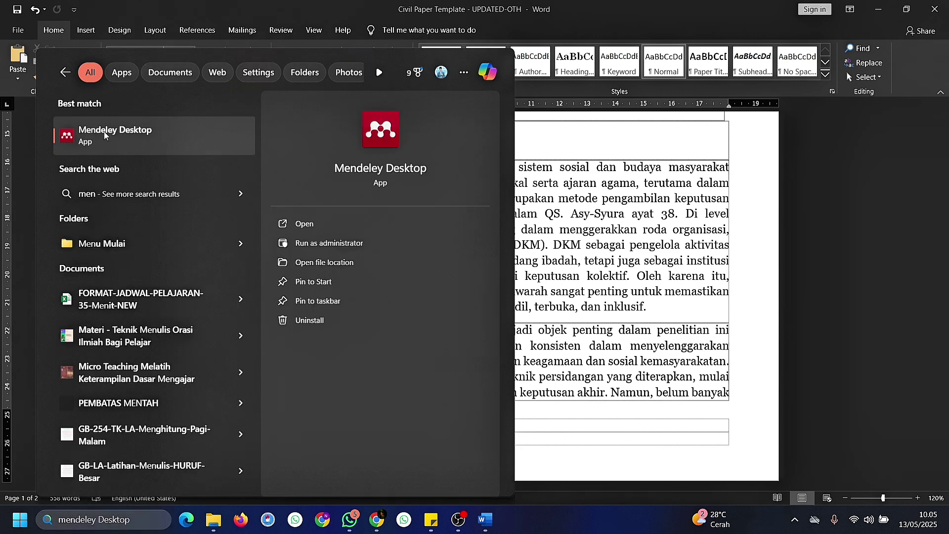
pyautogui.click(104, 134)
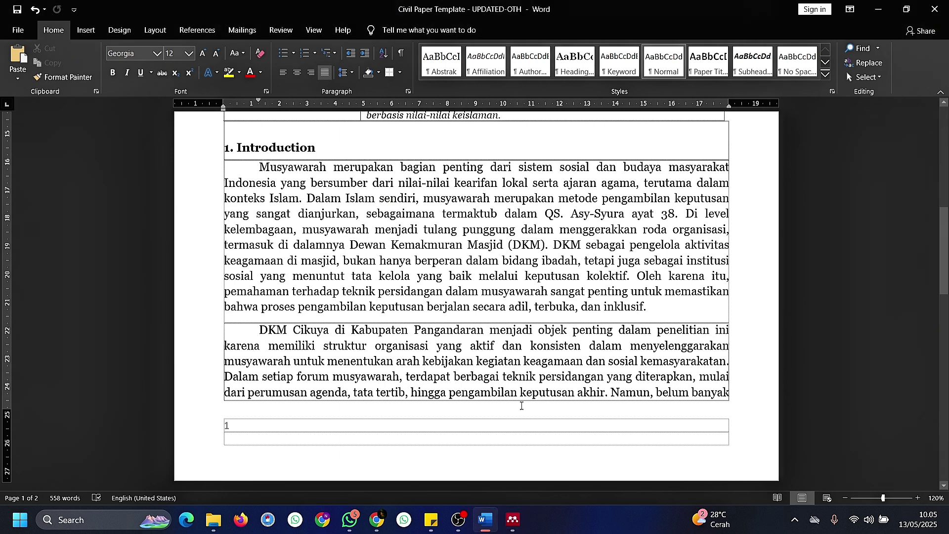
pyautogui.click(519, 527)
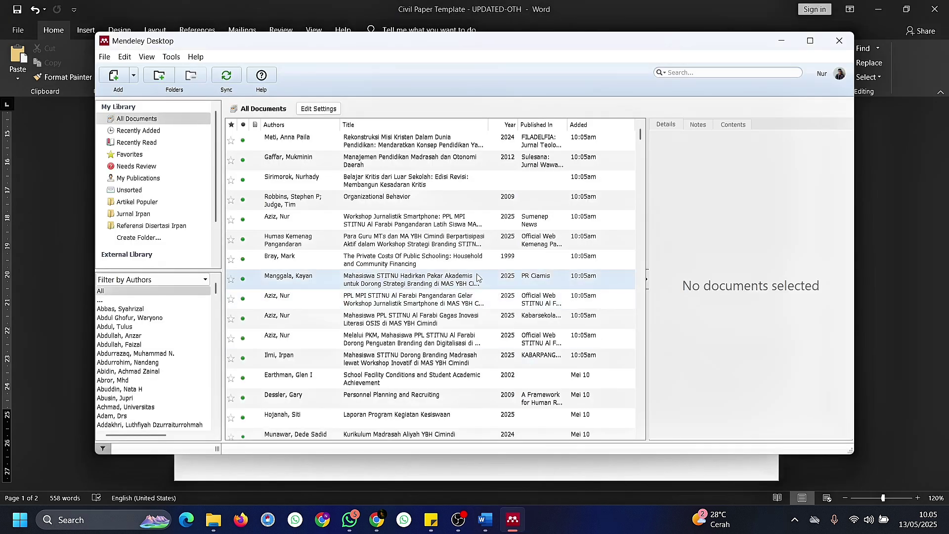
pyautogui.scroll(-5, 477, 278)
pyautogui.scroll(5, 477, 278)
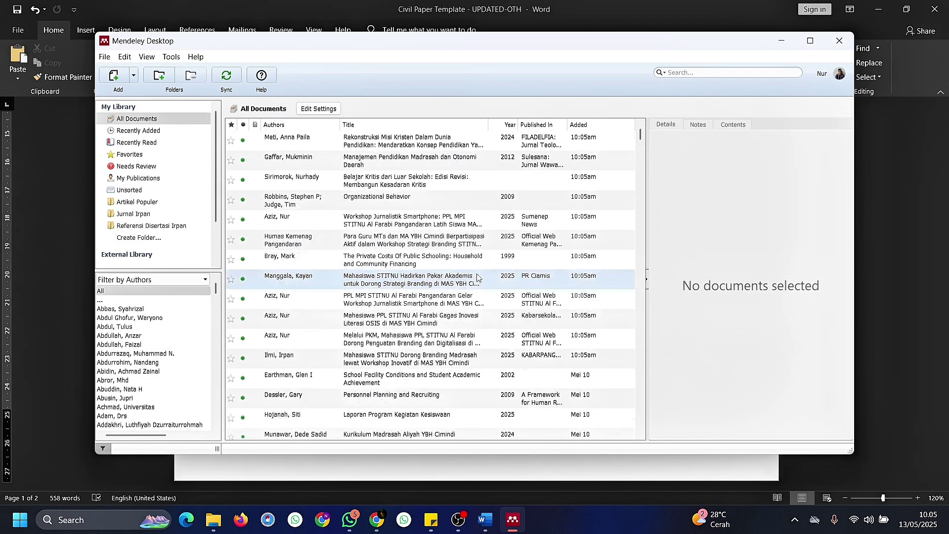
# Step: Return to the Word document and place the cursor at the end of the first Introduction paragraph
pyautogui.click(74, 229)
pyautogui.scroll(10, 388, 270)
pyautogui.scroll(-10, 388, 270)
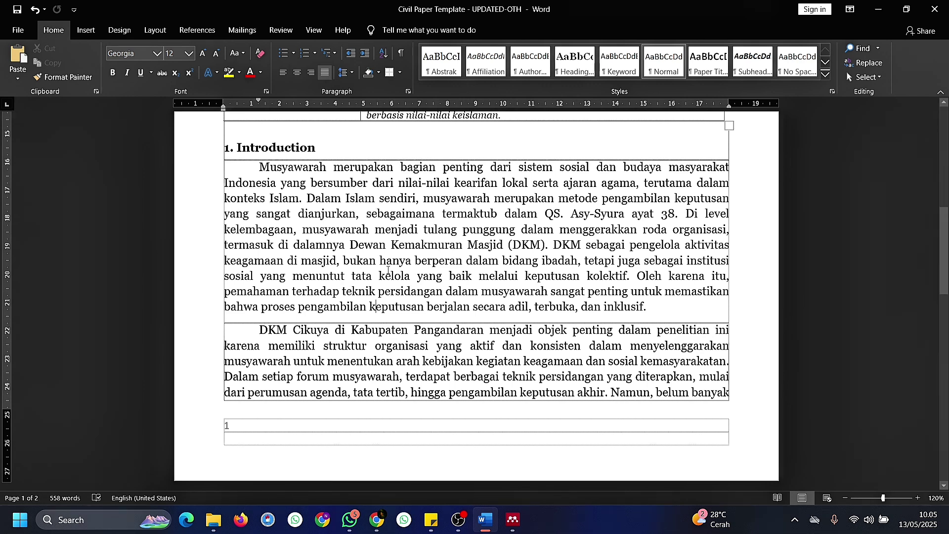
pyautogui.click(683, 307)
# Step: Switch to Chrome and look through the Google Scholar results for "Teknik Persidangan"
pyautogui.click(377, 520)
pyautogui.scroll(-5, 297, 163)
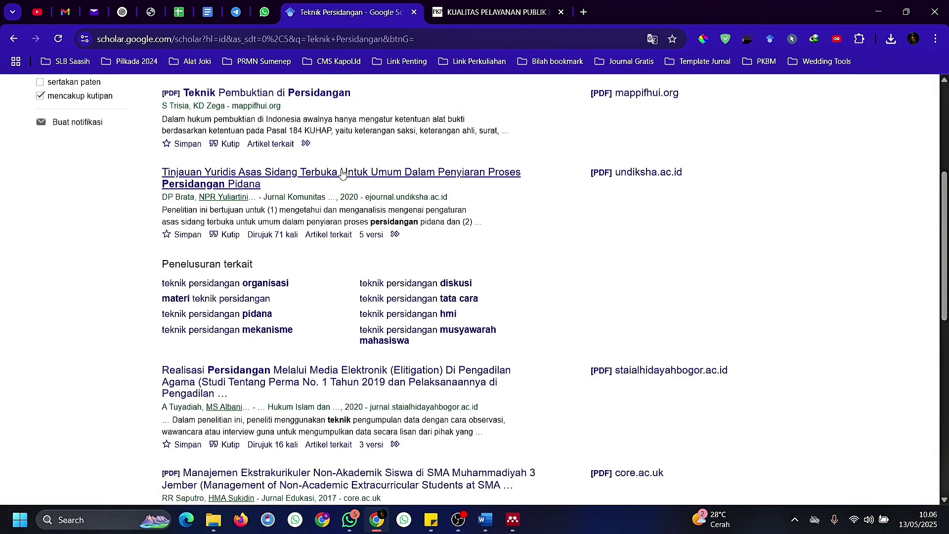
pyautogui.scroll(5, 318, 191)
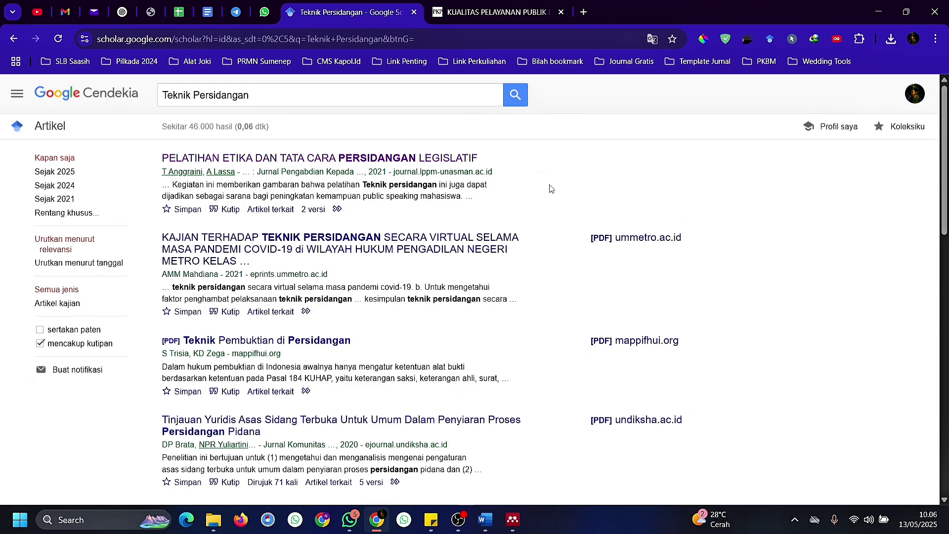
pyautogui.click(583, 12)
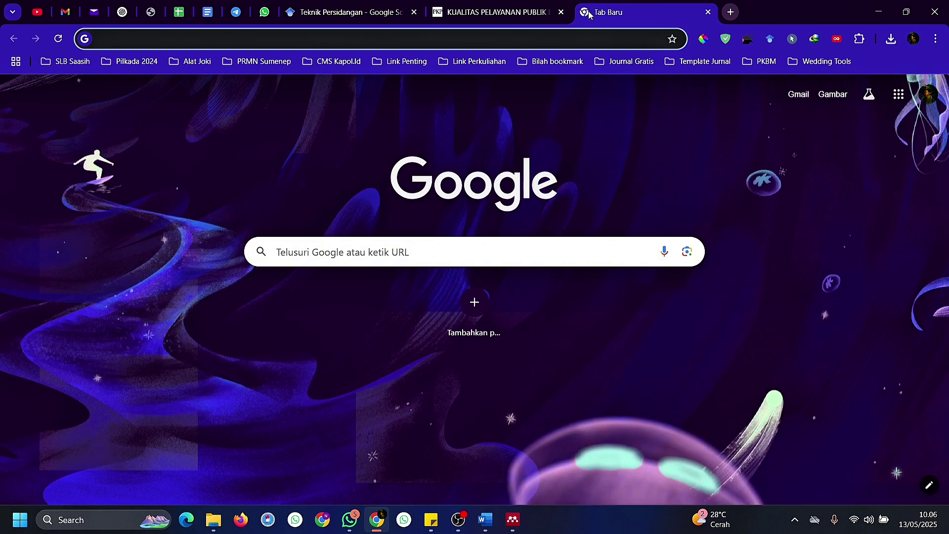
pyautogui.click(346, 4)
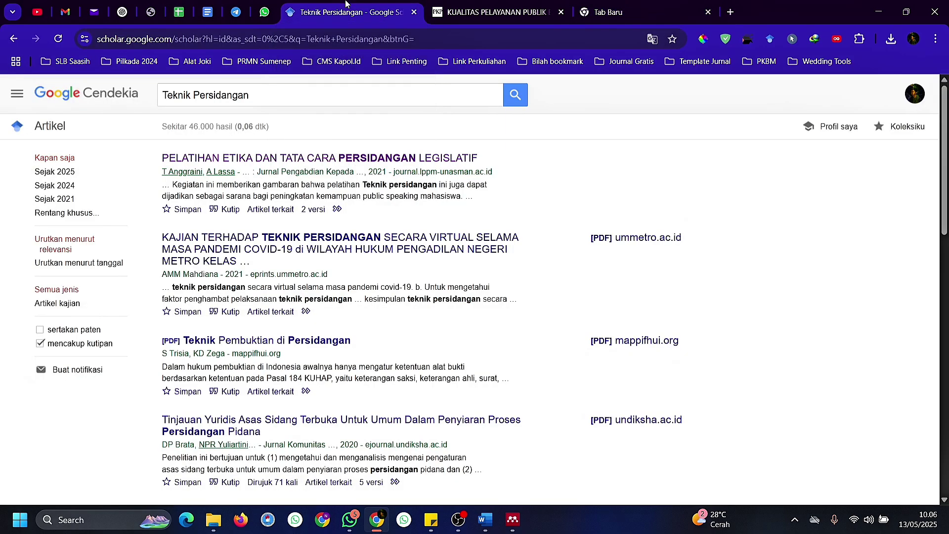
# Step: Switch back to Word, review the title and abstract, and highlight the Introduction heading
pyautogui.click(494, 524)
pyautogui.scroll(-1, 440, 241)
pyautogui.scroll(3, 440, 241)
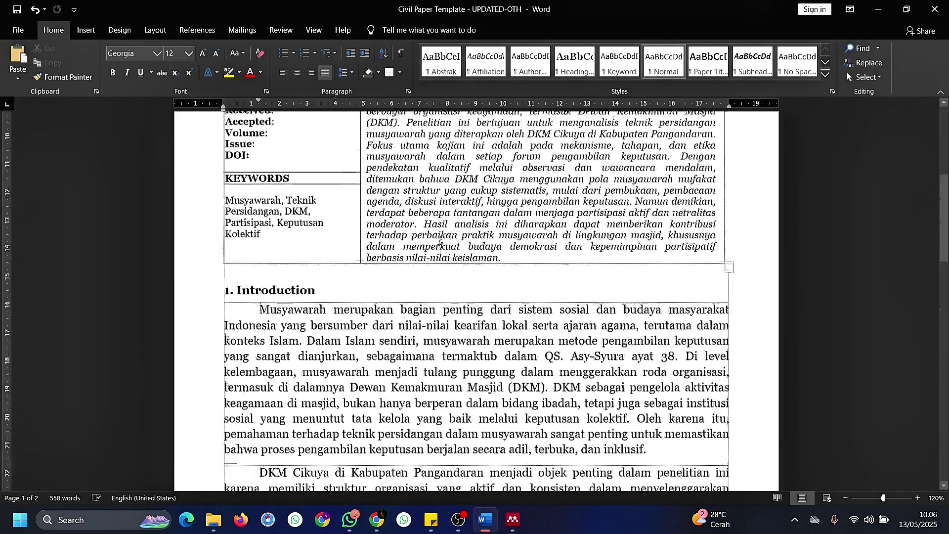
pyautogui.scroll(6, 440, 242)
pyautogui.scroll(-1, 357, 222)
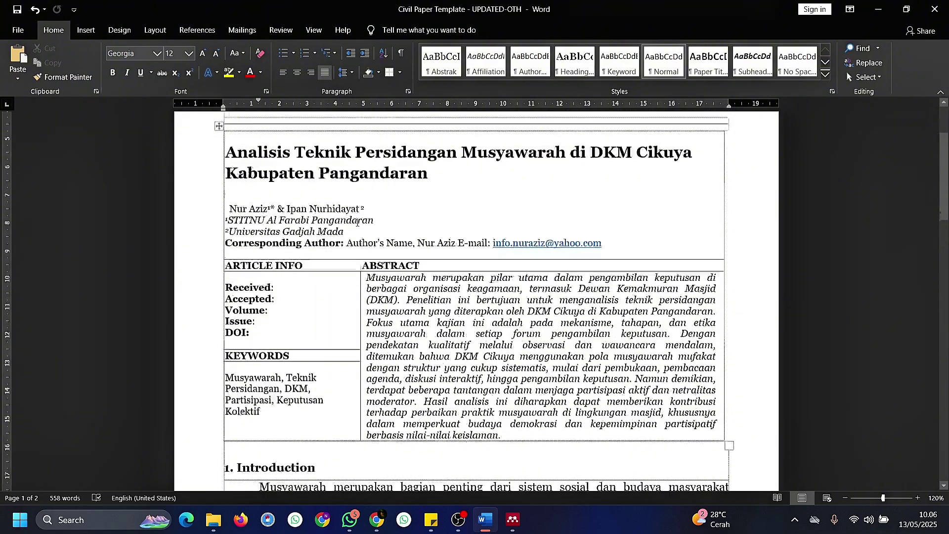
pyautogui.scroll(-4, 357, 223)
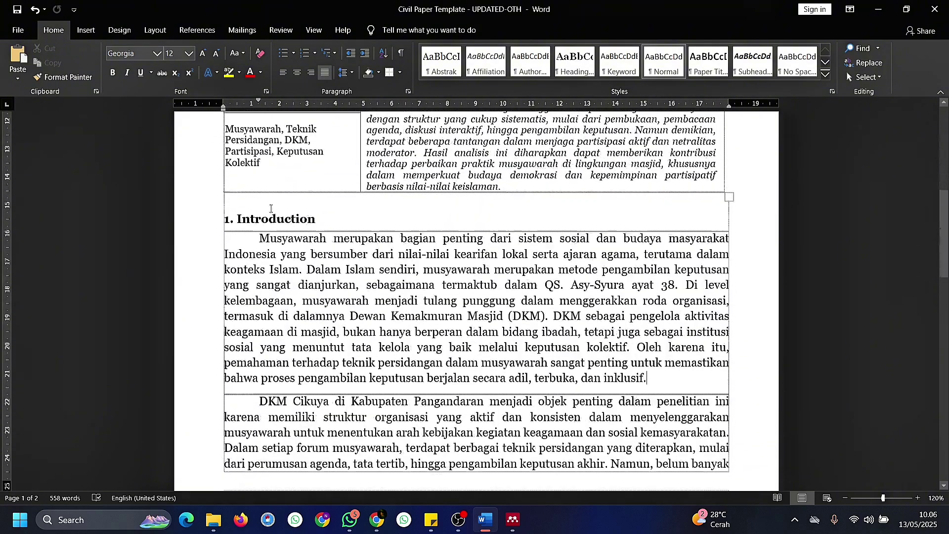
pyautogui.moveTo(238, 219); pyautogui.dragTo(308, 221)
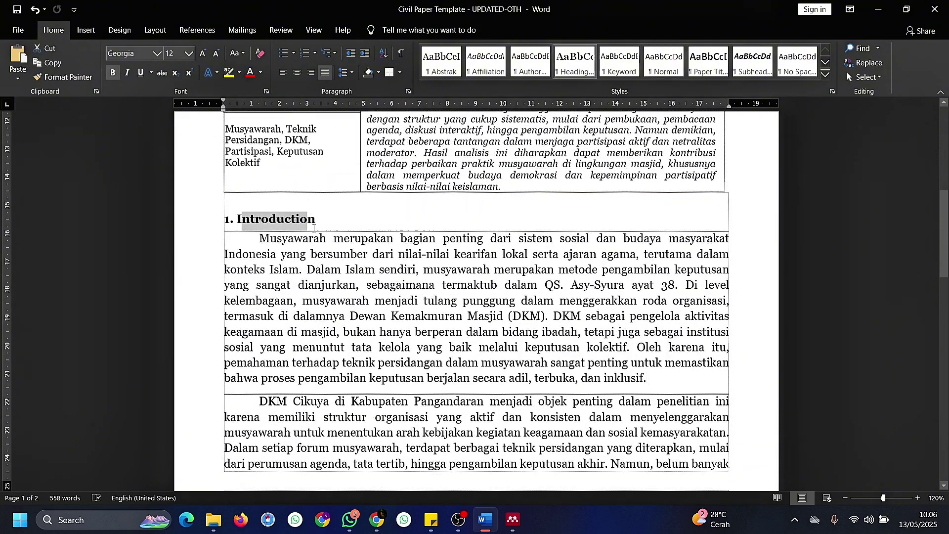
# Step: Insert an empty line above the References heading at the end of the article
pyautogui.scroll(-15, 313, 229)
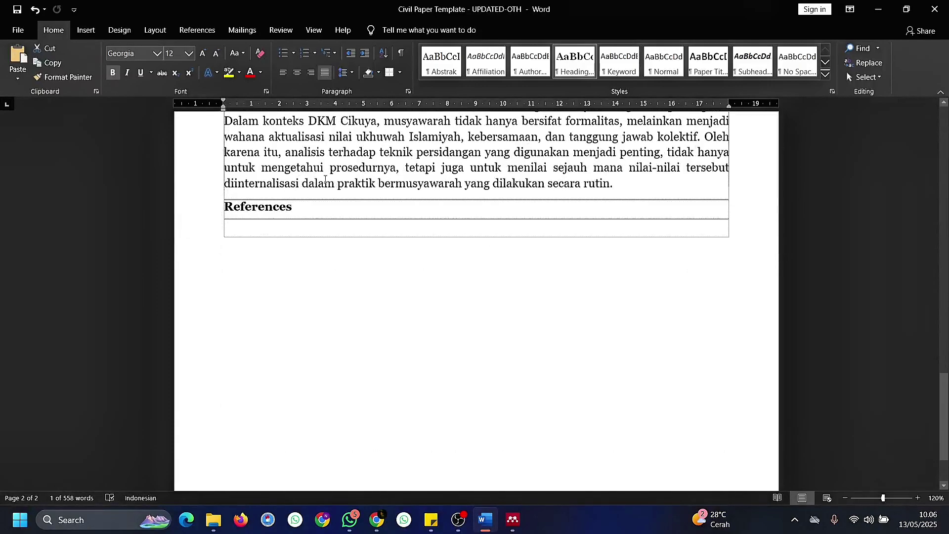
pyautogui.scroll(4, 267, 171)
pyautogui.scroll(-3, 317, 272)
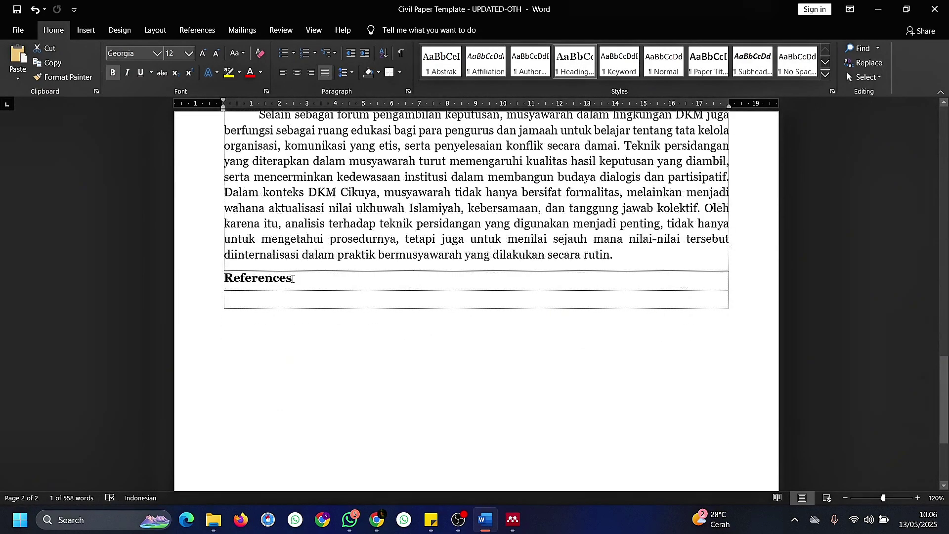
pyautogui.moveTo(325, 279); pyautogui.dragTo(225, 279)
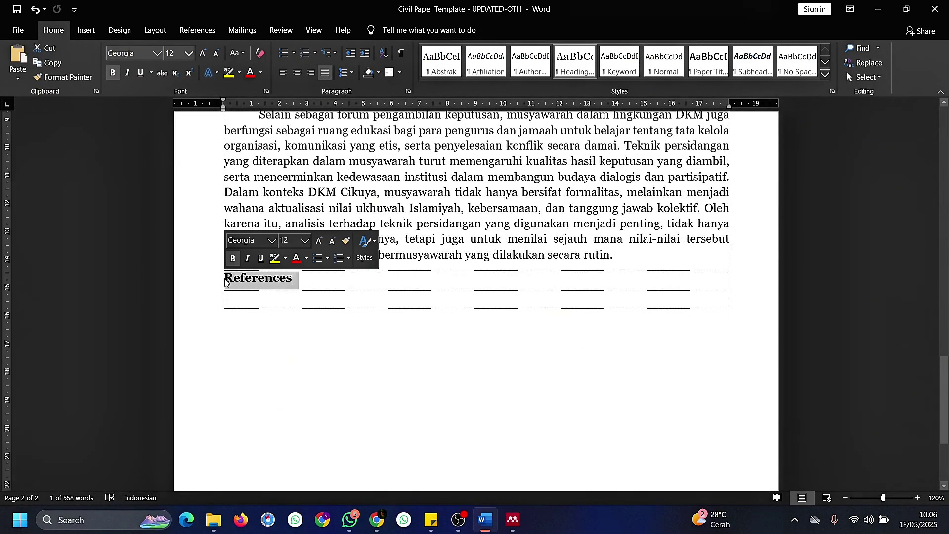
pyautogui.click(225, 278)
pyautogui.press('Return')
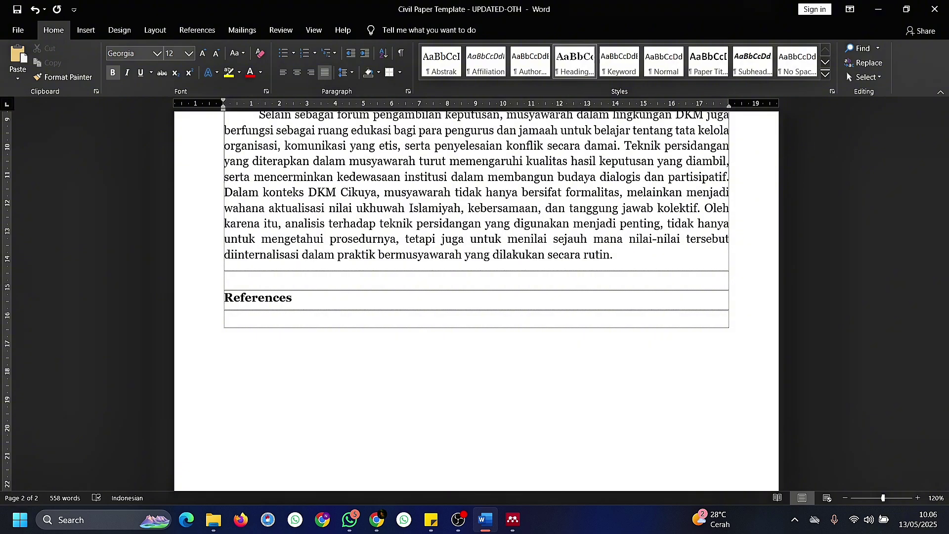
# Step: Place the cursor in the empty paragraph below the References heading
pyautogui.scroll(5, 227, 396)
pyautogui.scroll(-4, 228, 396)
pyautogui.click(228, 394)
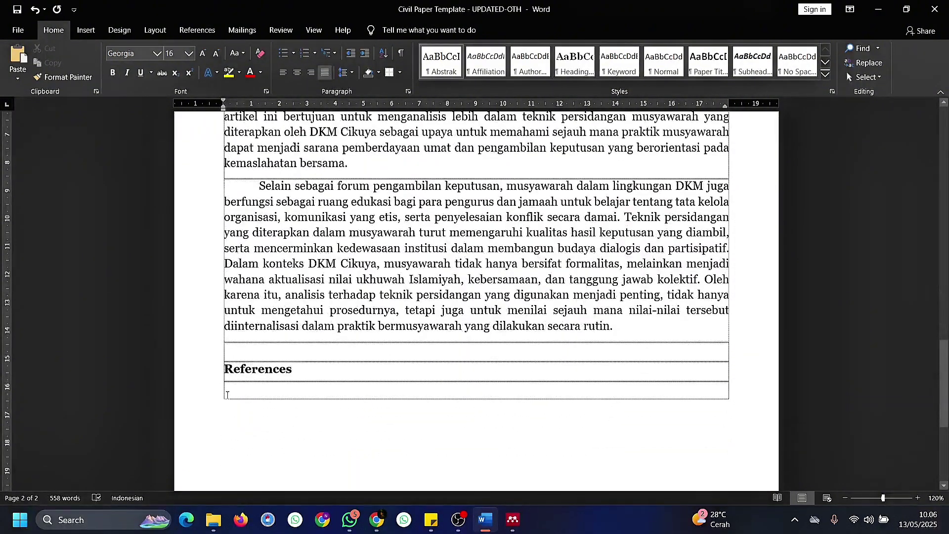
pyautogui.doubleClick(230, 393)
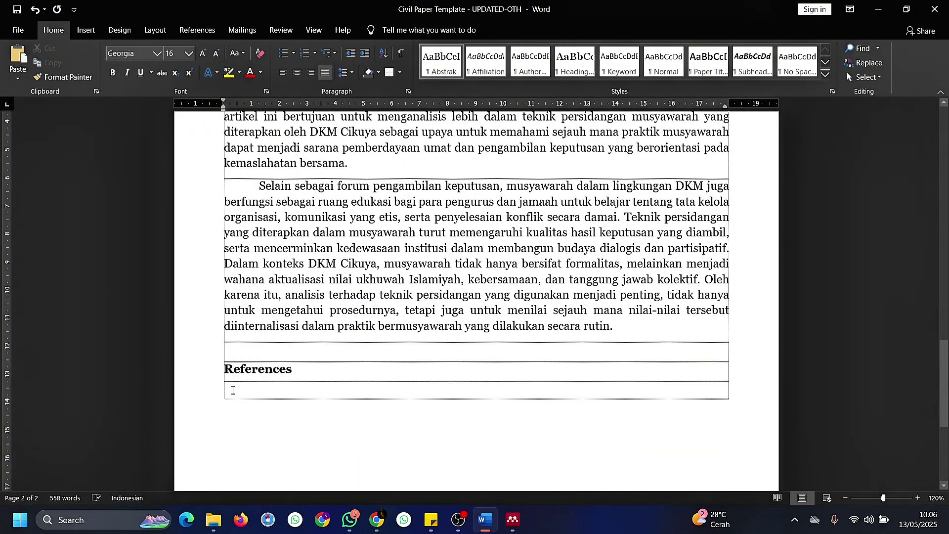
# Step: Highlight "Musyawarah" in the first Introduction paragraph, and place the cursor right after the sentence ending in "konteks Islam."
pyautogui.scroll(15, 233, 390)
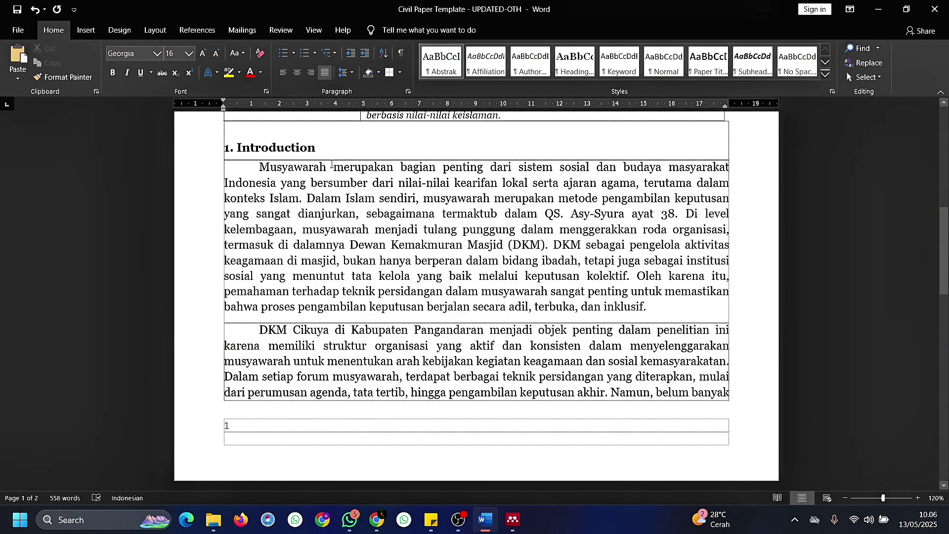
pyautogui.moveTo(260, 168); pyautogui.dragTo(328, 166)
pyautogui.click(301, 202)
pyautogui.click(265, 174)
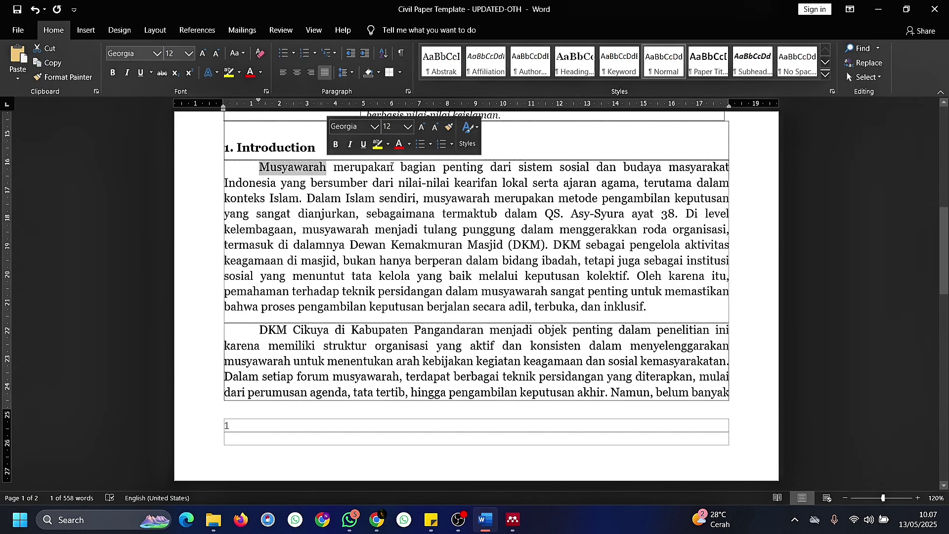
pyautogui.click(303, 197)
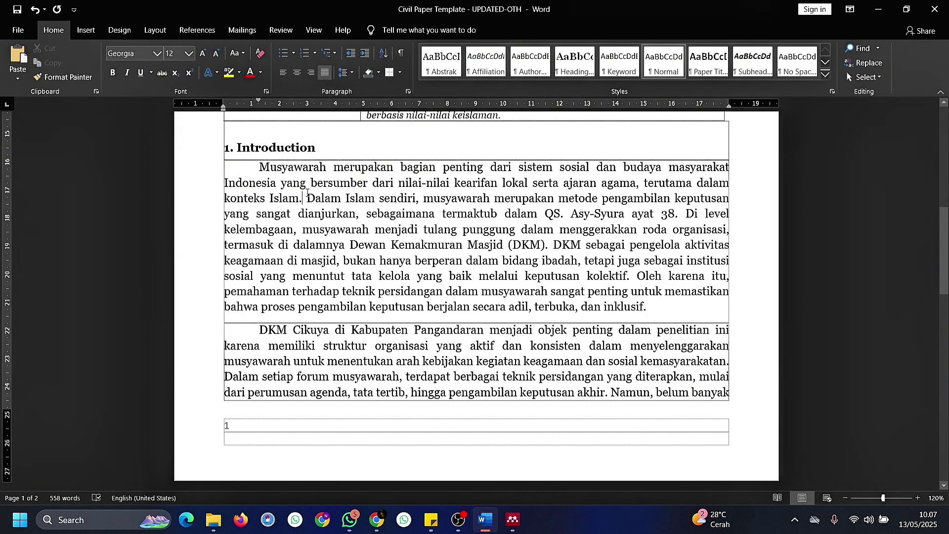
# Step: Switch to Chrome and search Google Scholar for "Musyawarah"
pyautogui.click(377, 519)
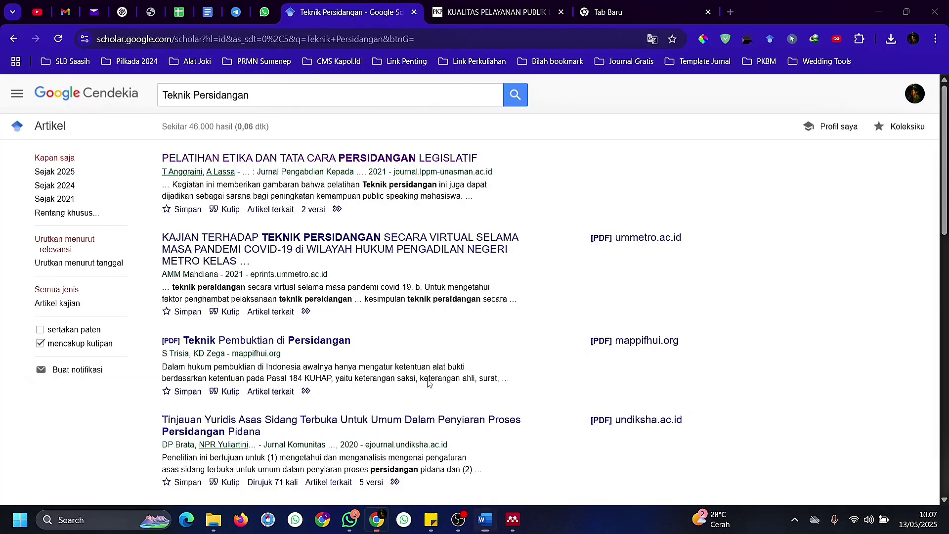
pyautogui.click(349, 94)
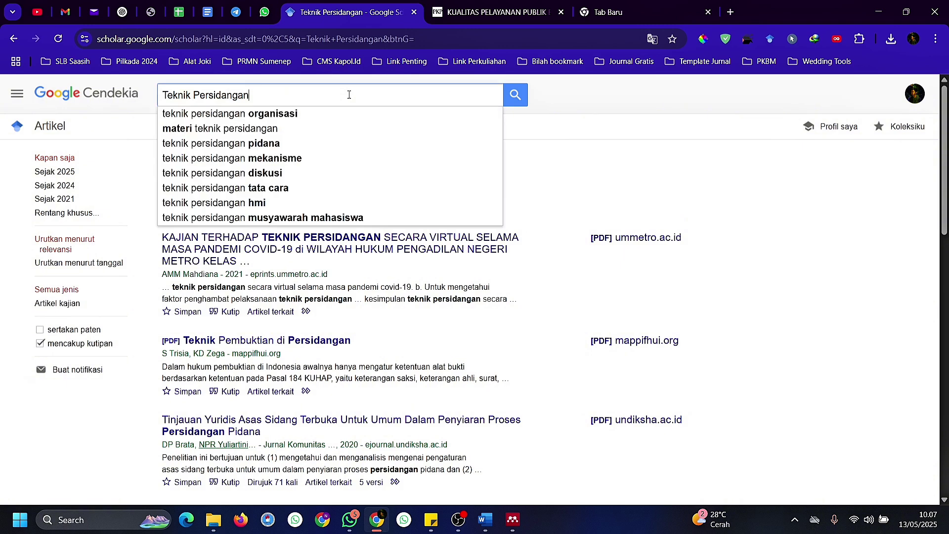
pyautogui.hotkey('ctrl', 'a')
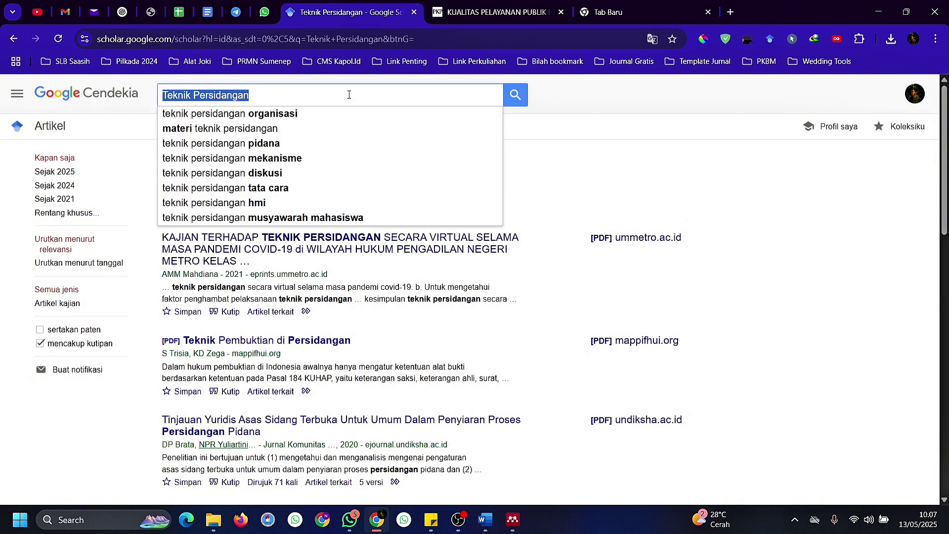
pyautogui.write('Musya')
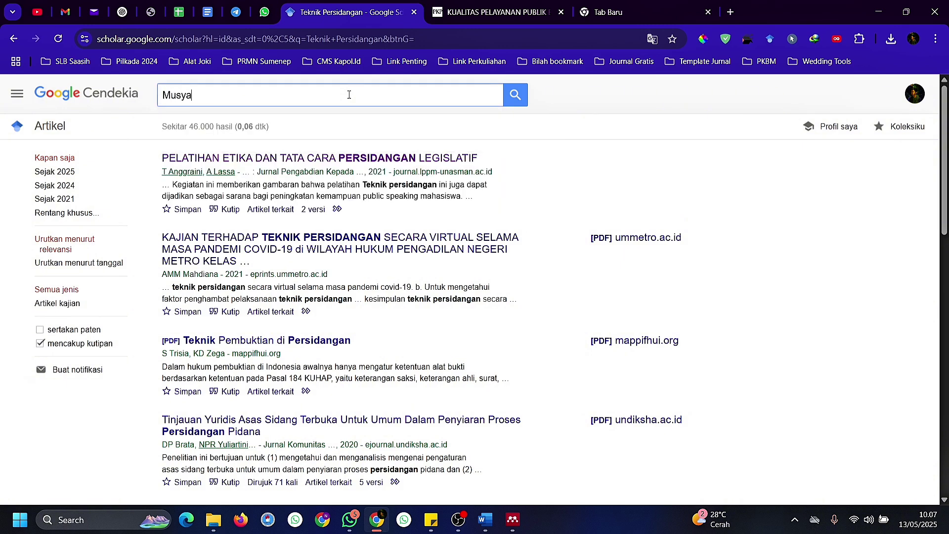
pyautogui.write('warah')
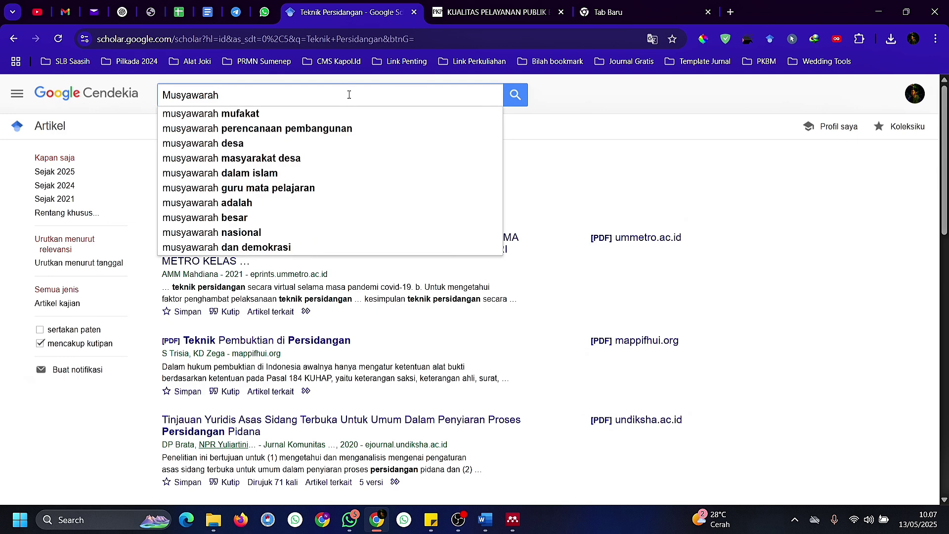
pyautogui.press('Return')
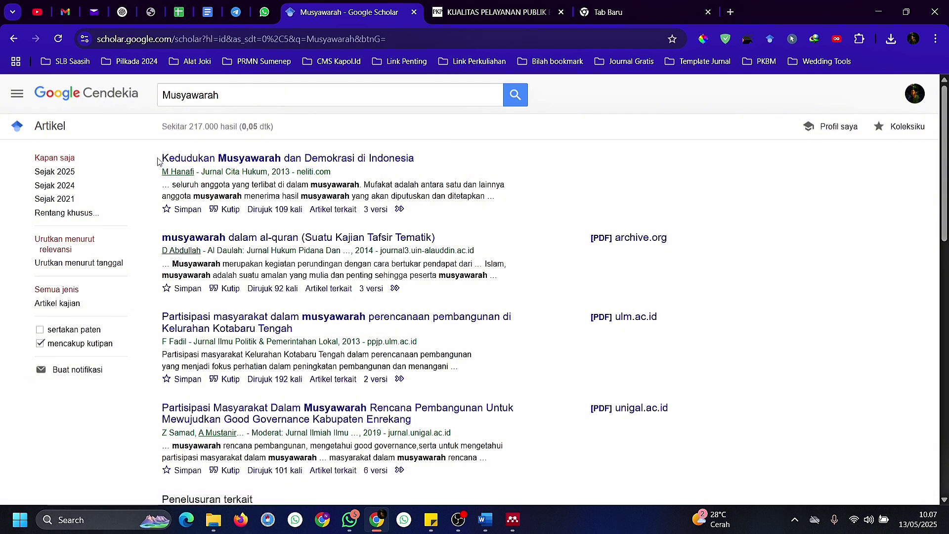
# Step: Export the citation of "Kedudukan Musyawarah dan Demokrasi di Indonesia" in RefMan format and save it as Musyawaarah in Downloads
pyautogui.moveTo(158, 160); pyautogui.dragTo(424, 159)
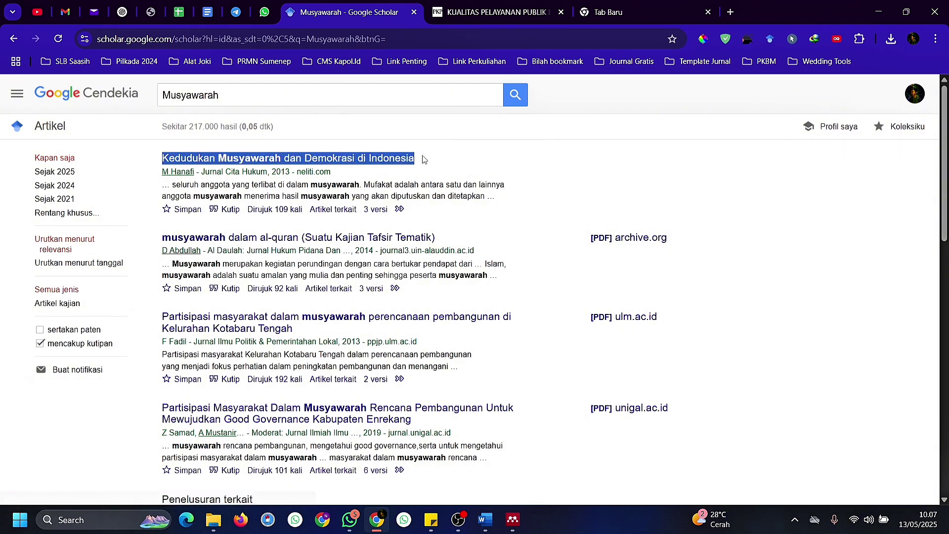
pyautogui.click(429, 158)
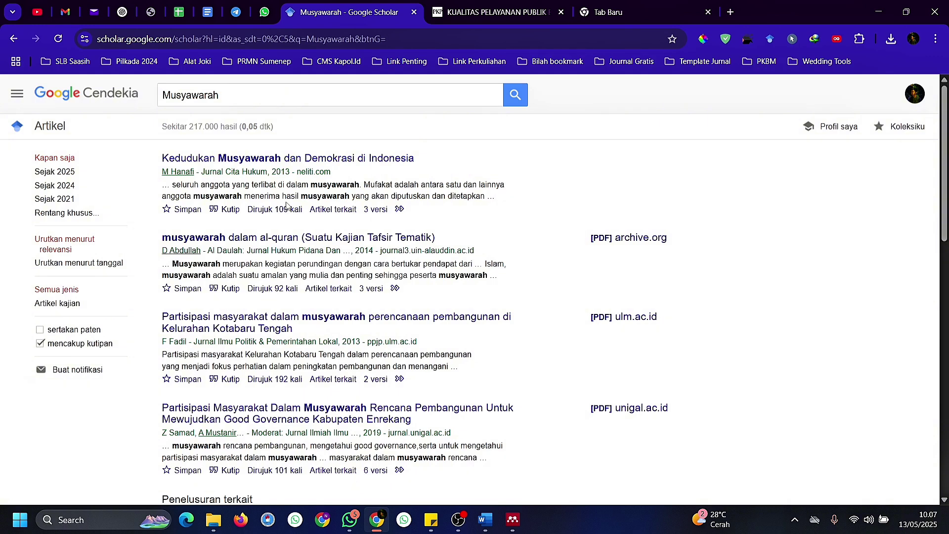
pyautogui.click(230, 212)
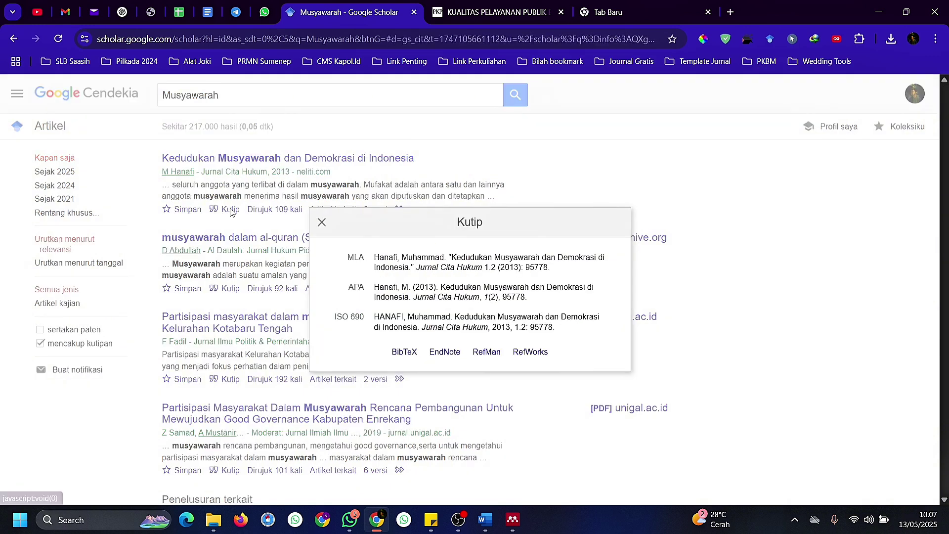
pyautogui.click(489, 354)
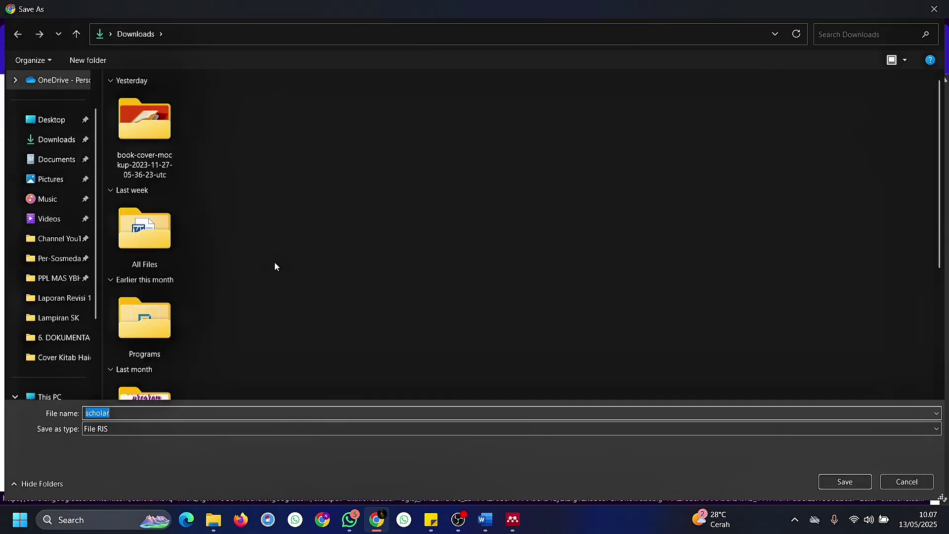
pyautogui.write('Musra')
pyautogui.press('BackSpace')
pyautogui.press('BackSpace')
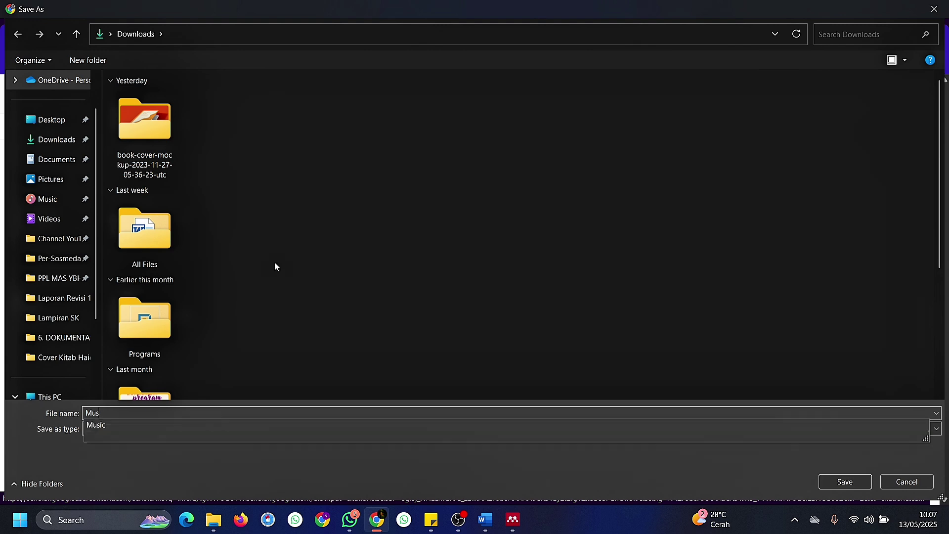
pyautogui.write('yawaarah')
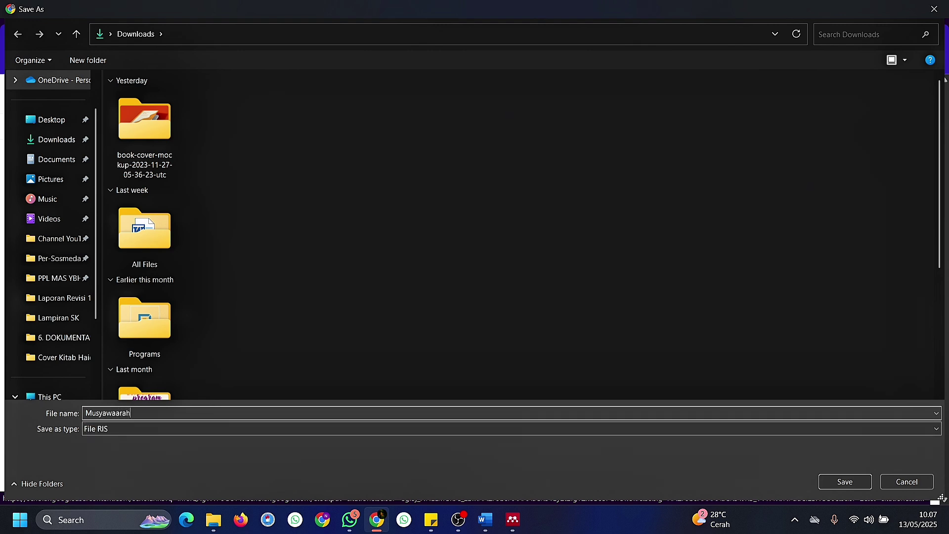
pyautogui.press('Return')
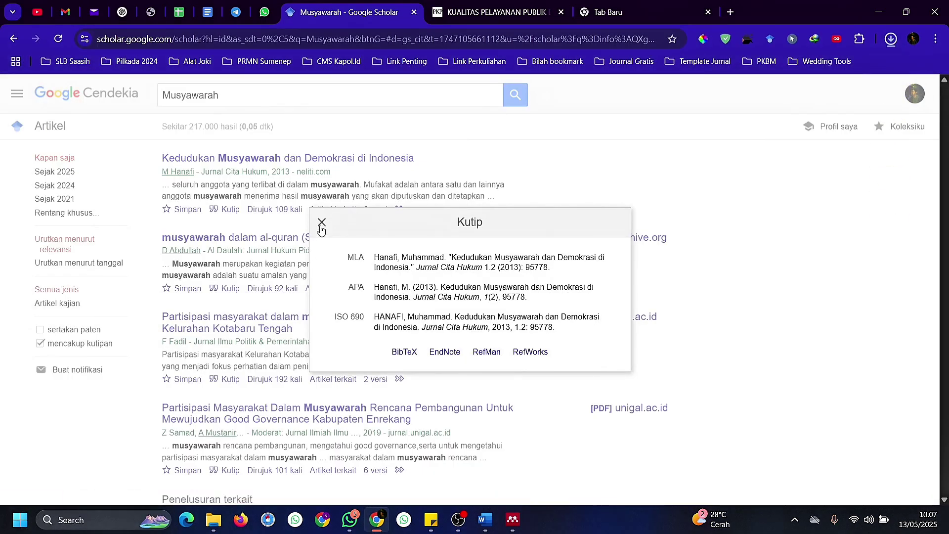
pyautogui.click(555, 440)
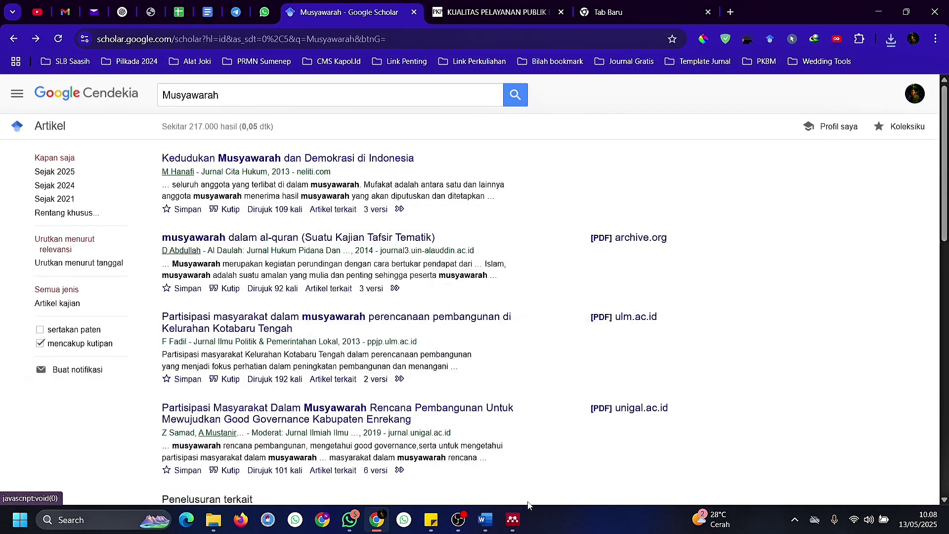
# Step: Switch to Mendeley Desktop and import Musyawaarah.ris from Downloads into the library
pyautogui.click(512, 525)
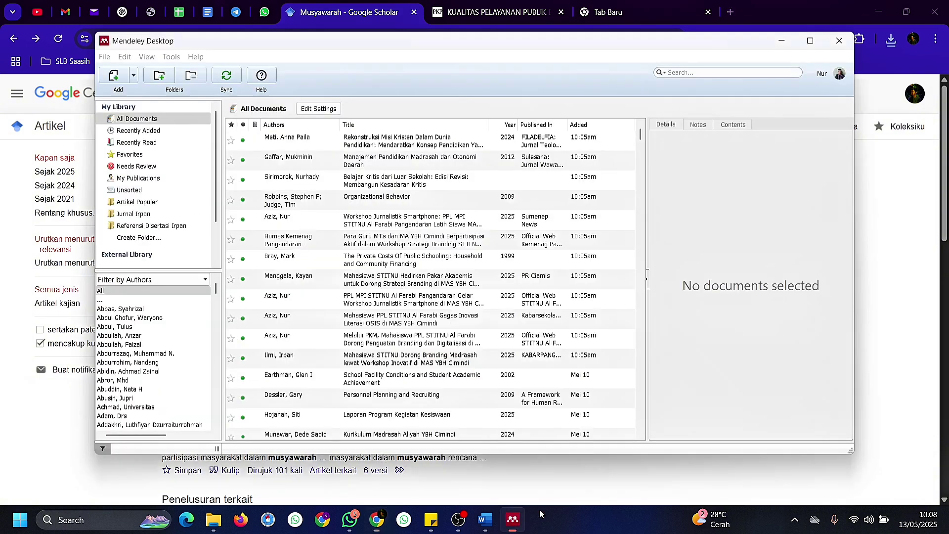
pyautogui.click(117, 79)
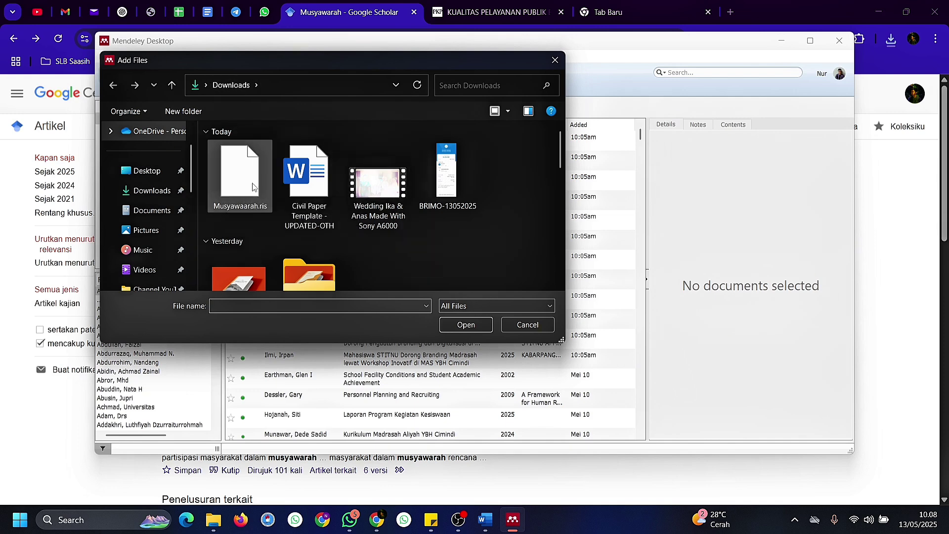
pyautogui.click(242, 197)
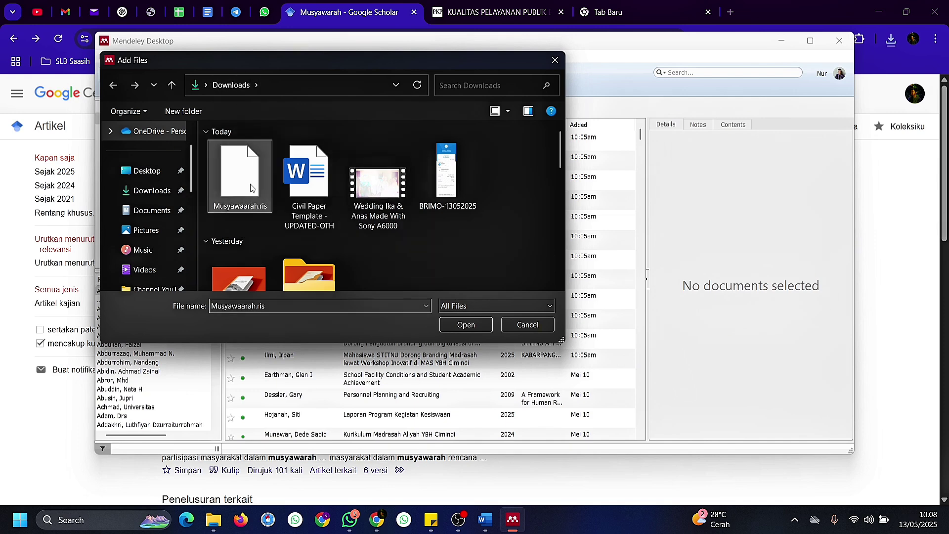
pyautogui.click(467, 326)
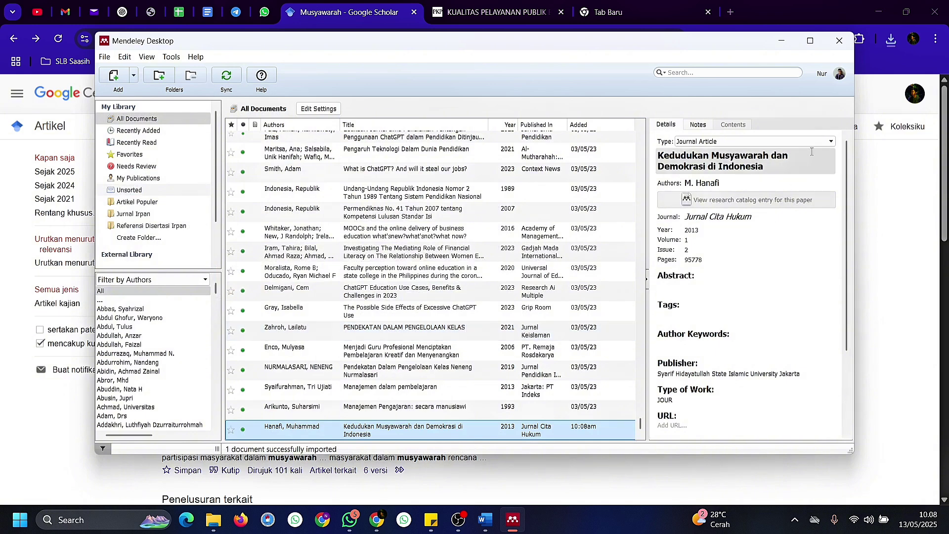
# Step: Copy the full title "Kedudukan Musyawarah dan Demokrasi di Indonesia" from the imported article's details
pyautogui.click(731, 157)
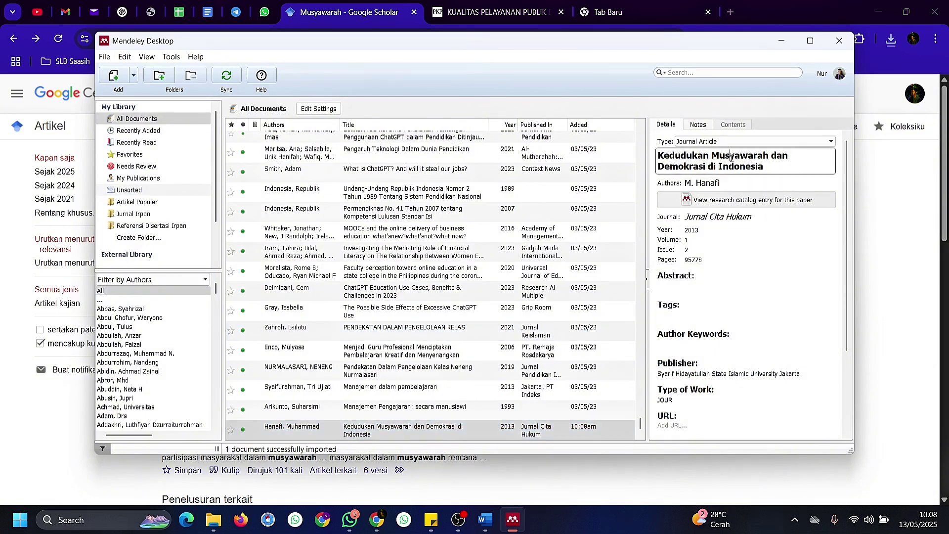
pyautogui.hotkey('ctrl', 'a')
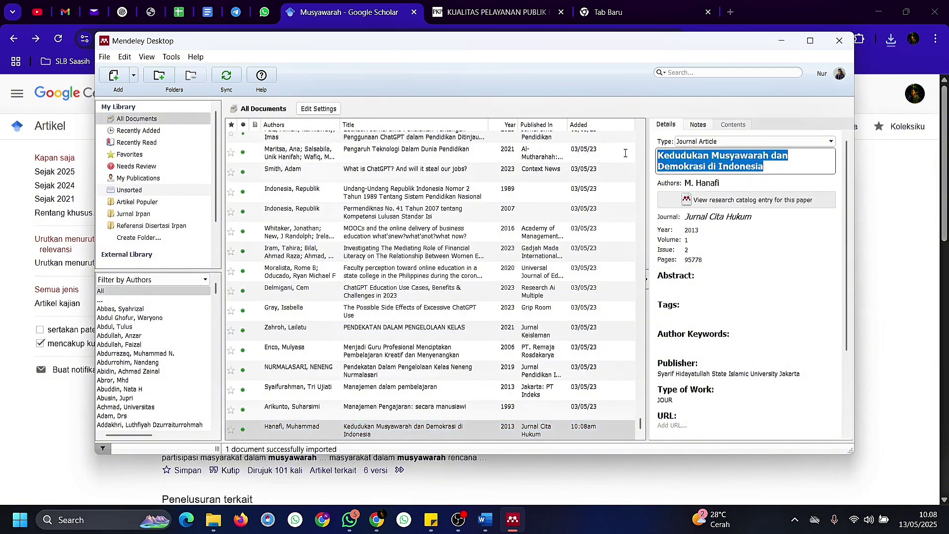
pyautogui.click(691, 166)
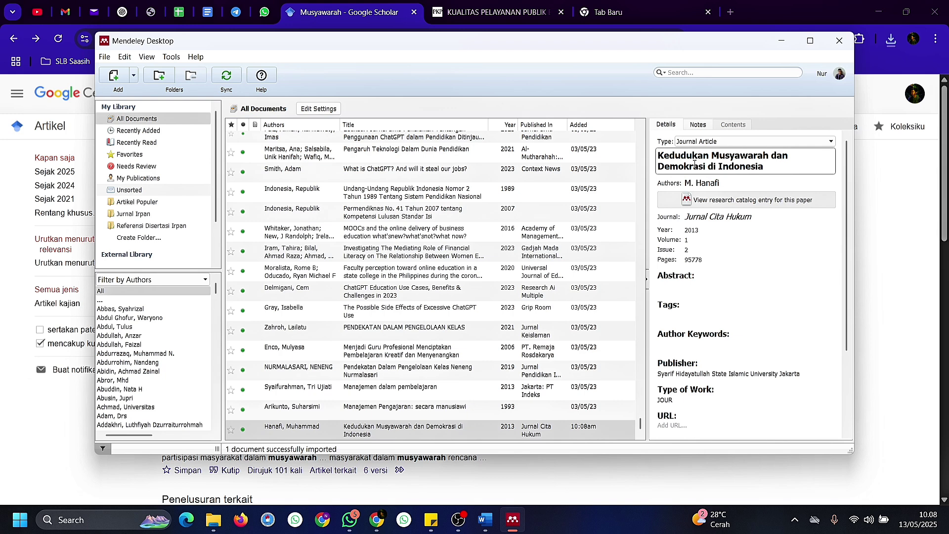
pyautogui.hotkey('ctrl', 'a')
pyautogui.hotkey('ctrl', 'c')
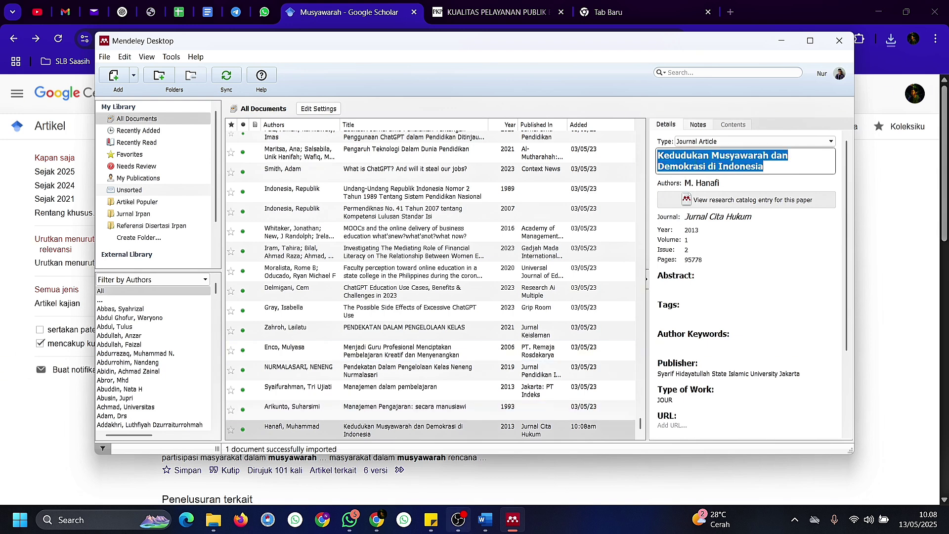
# Step: Switch to Word, highlight the opening words of the first Introduction sentence, and compare them with the Google Scholar results in Chrome
pyautogui.click(485, 520)
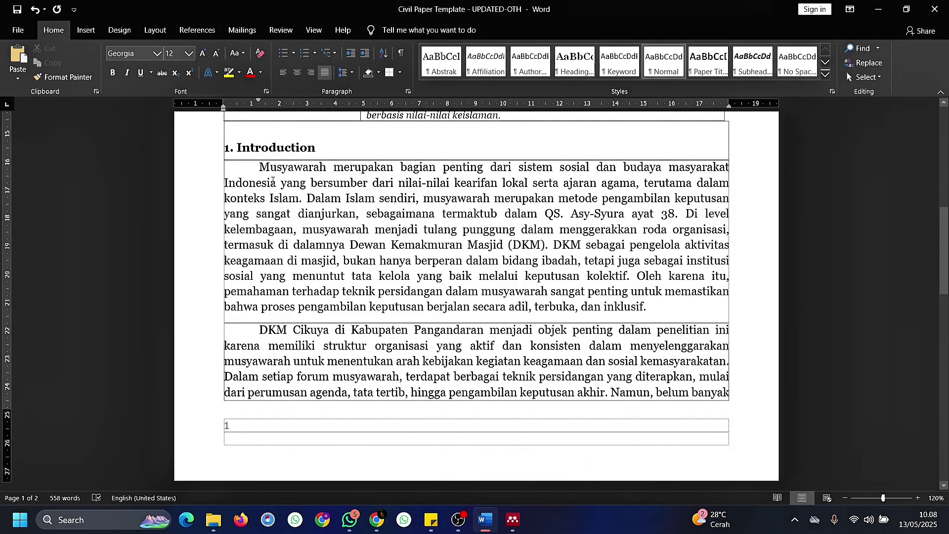
pyautogui.moveTo(260, 167); pyautogui.dragTo(301, 198)
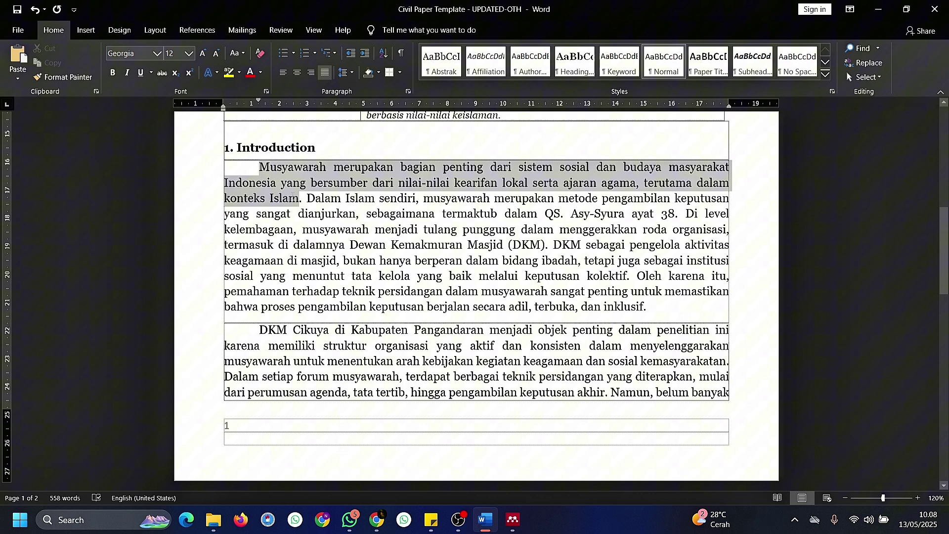
pyautogui.click(265, 166)
pyautogui.moveTo(265, 166); pyautogui.dragTo(489, 167)
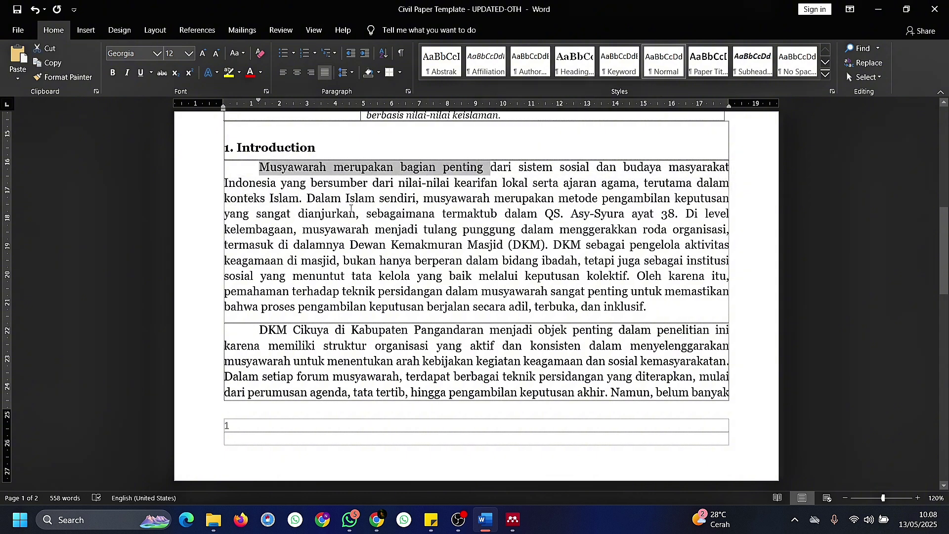
pyautogui.click(377, 520)
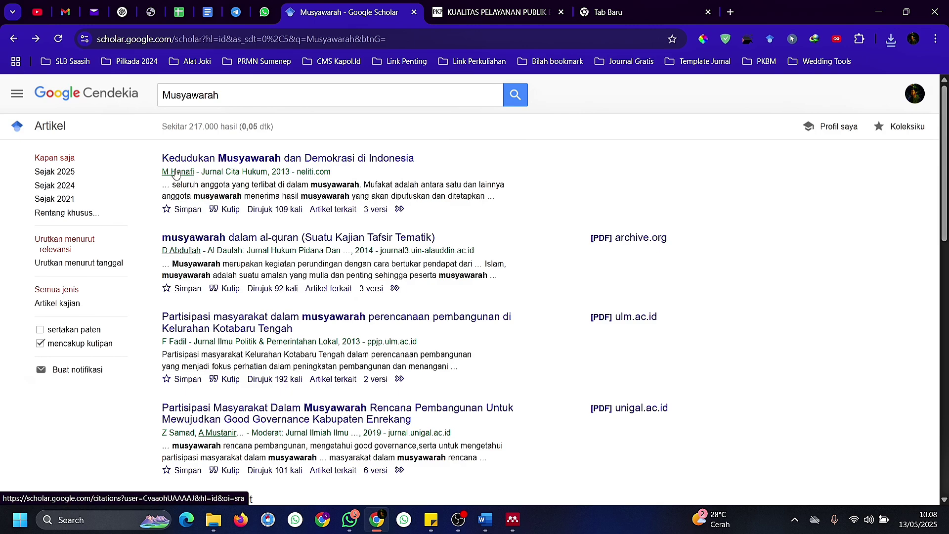
# Step: Return to Word and insert a space and a Mendeley citation of "Kedudukan Musyawarah dan Demokrasi di Indonesia" before the period after "konteks Islam"
pyautogui.click(485, 519)
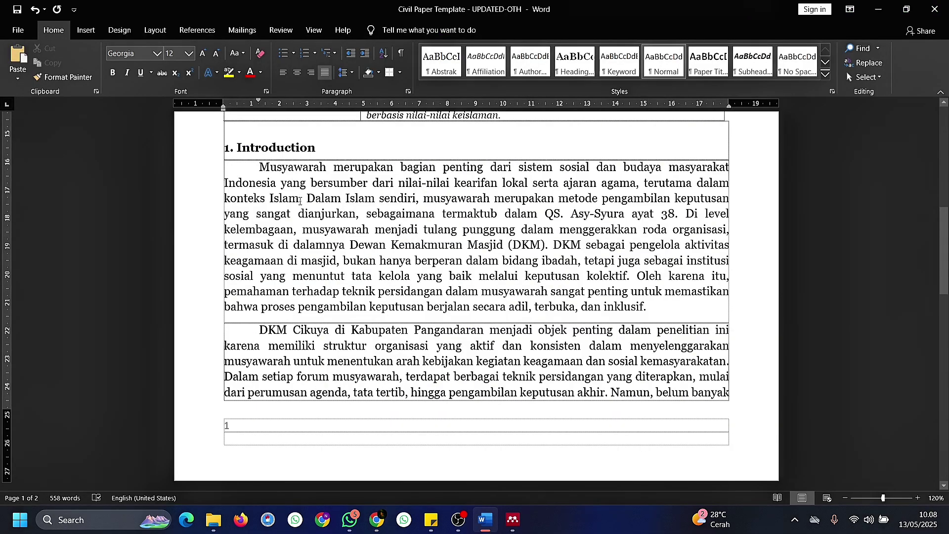
pyautogui.scroll(8, 287, 225)
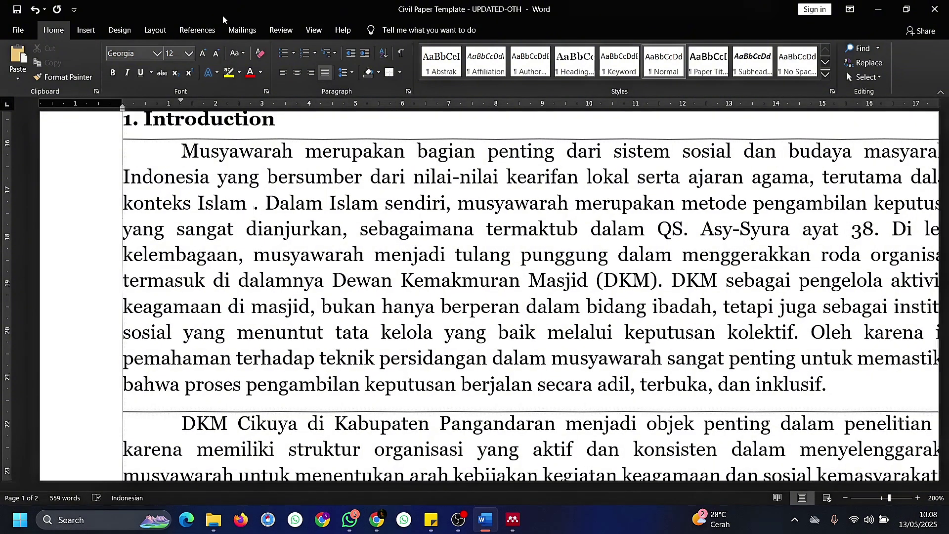
pyautogui.click(195, 32)
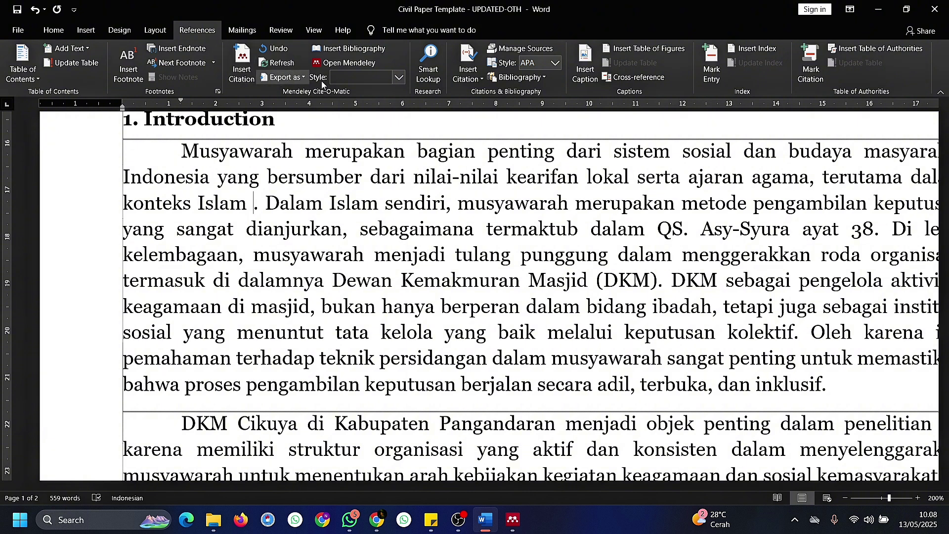
pyautogui.click(240, 70)
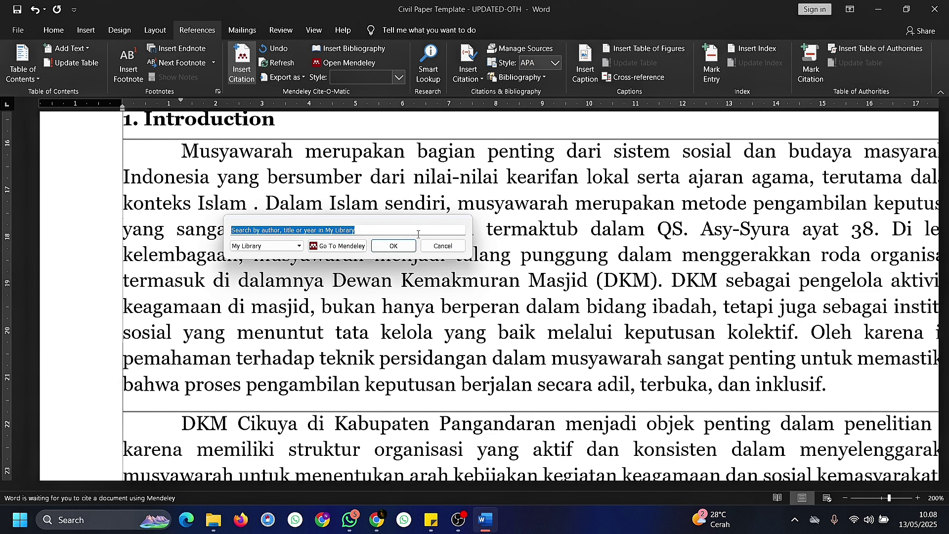
pyautogui.hotkey('ctrl', 'v')
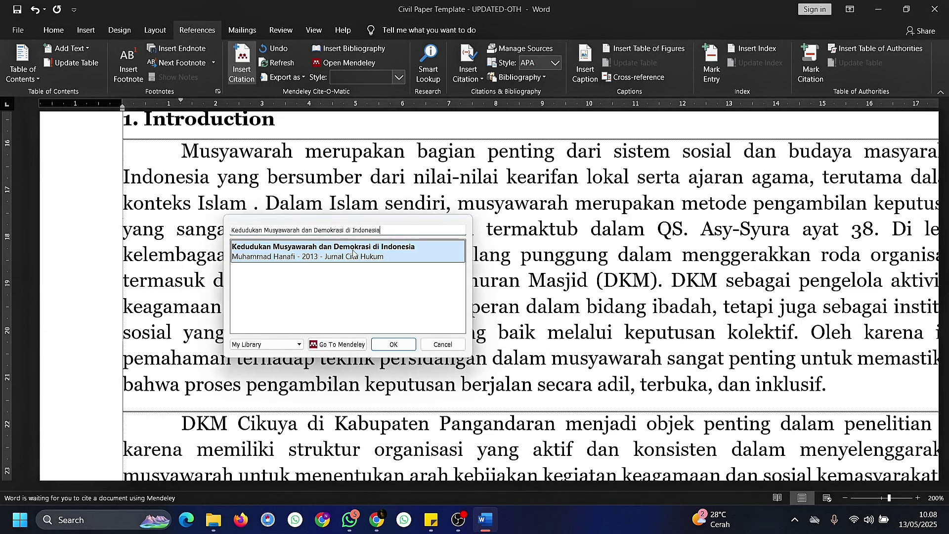
pyautogui.click(273, 257)
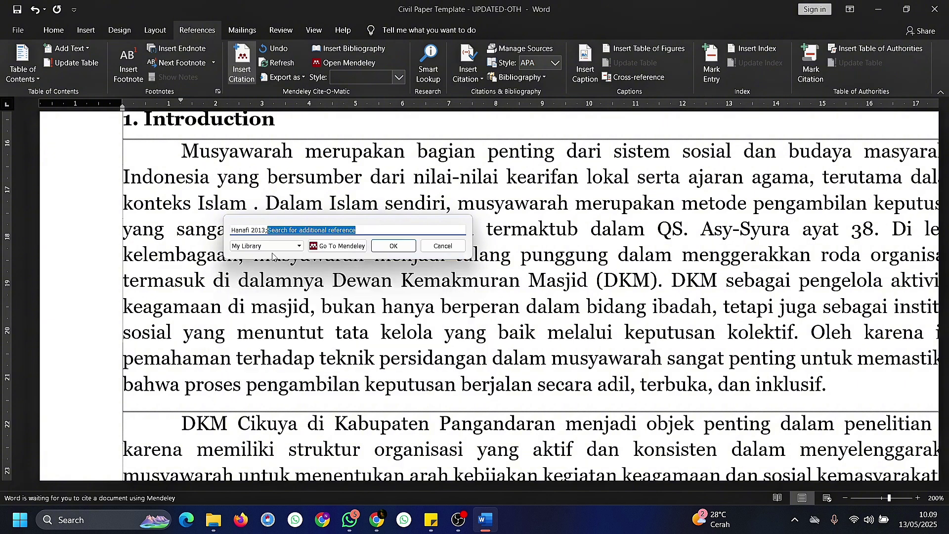
pyautogui.click(393, 246)
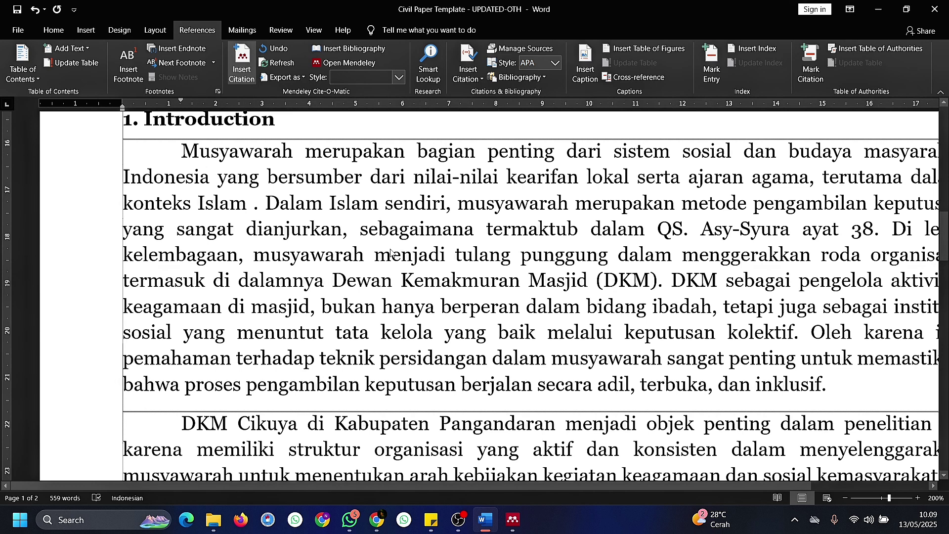
# Step: Examine the inserted citation after "konteks Islam" in the first Introduction paragraph by highlighting it
pyautogui.click(273, 207)
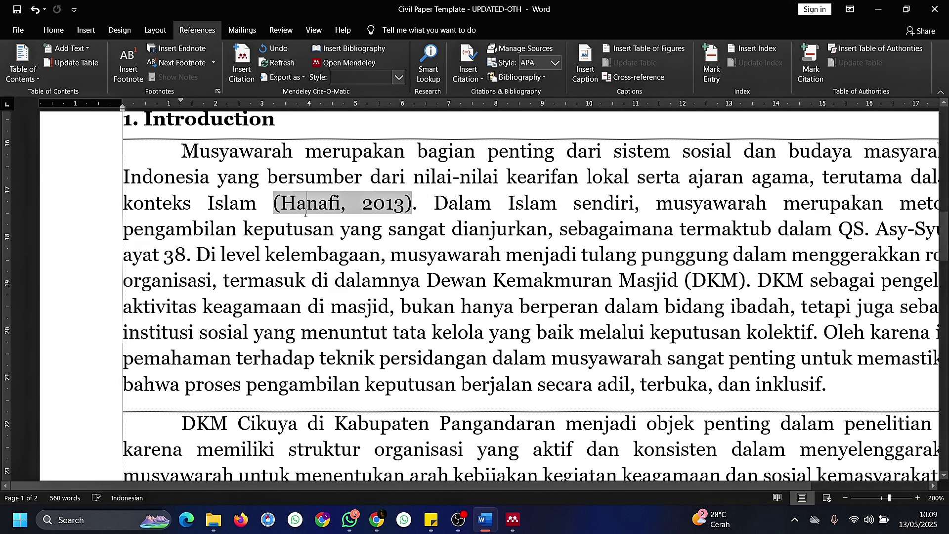
pyautogui.click(260, 205)
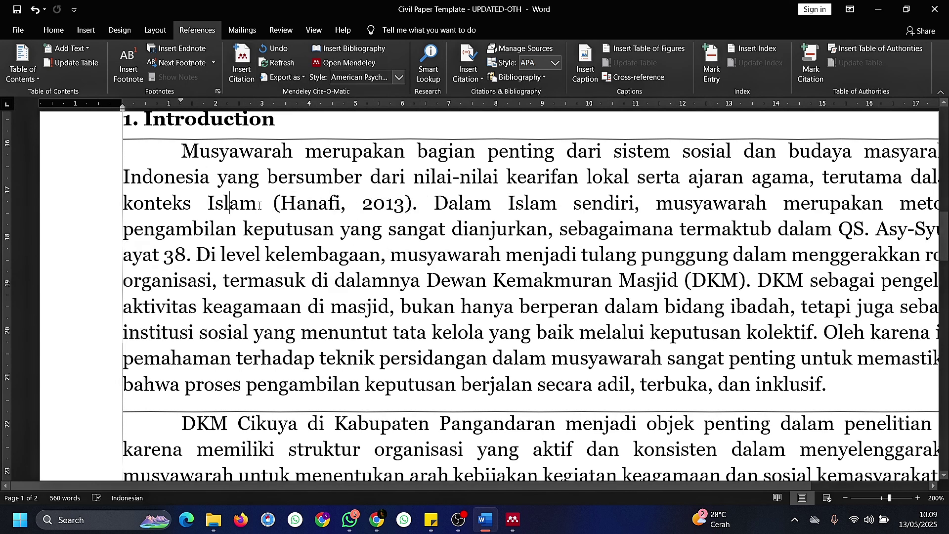
pyautogui.moveTo(270, 205); pyautogui.dragTo(416, 205)
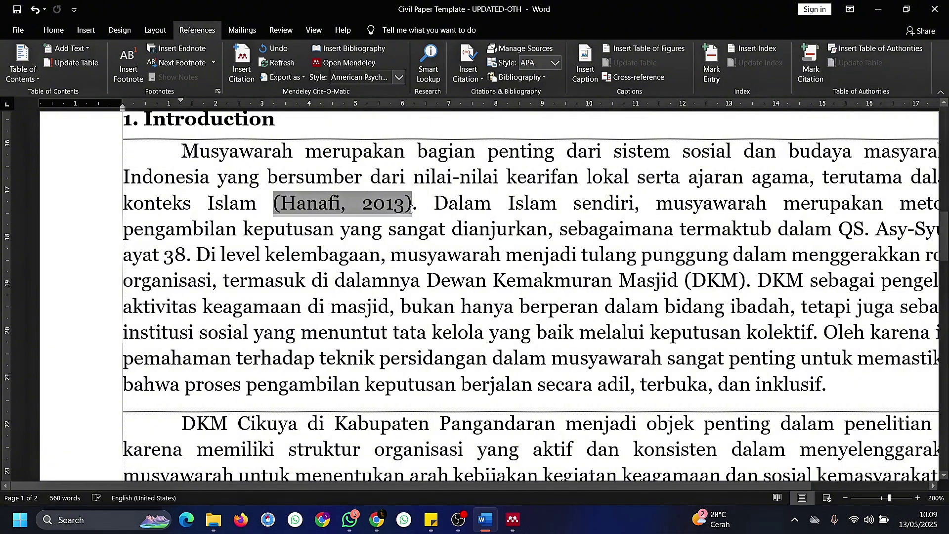
pyautogui.press('Right')
pyautogui.moveTo(274, 206); pyautogui.dragTo(415, 205)
pyautogui.click(413, 219)
pyautogui.keyDown('ctrl'); pyautogui.scroll(-4, 414, 219); pyautogui.keyUp('ctrl')
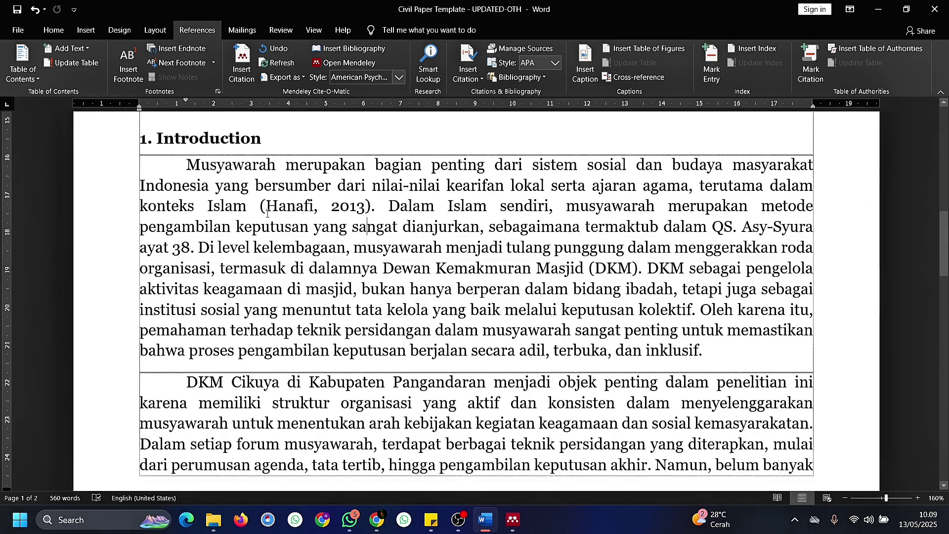
pyautogui.click(294, 213)
pyautogui.scroll(-4, 293, 216)
pyautogui.scroll(6, 293, 216)
pyautogui.press('Right')
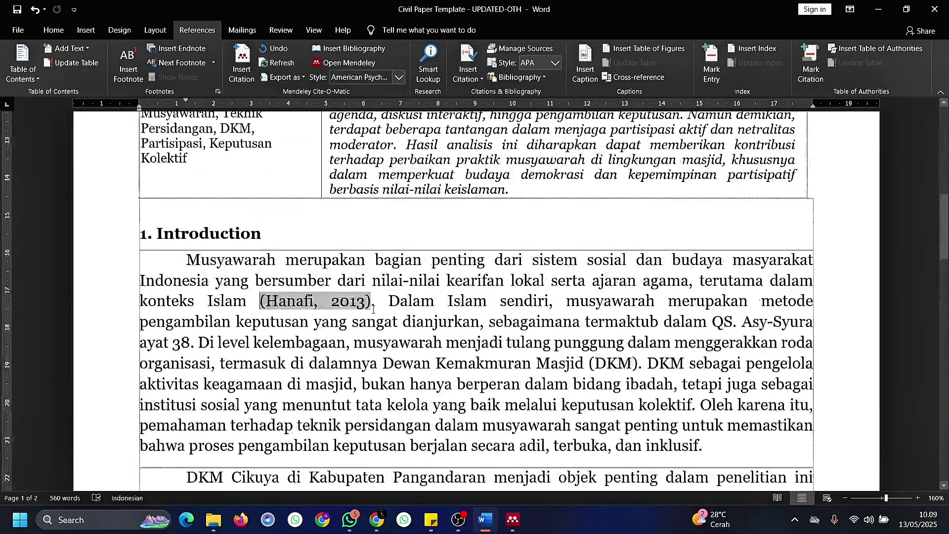
pyautogui.moveTo(260, 302); pyautogui.dragTo(364, 306)
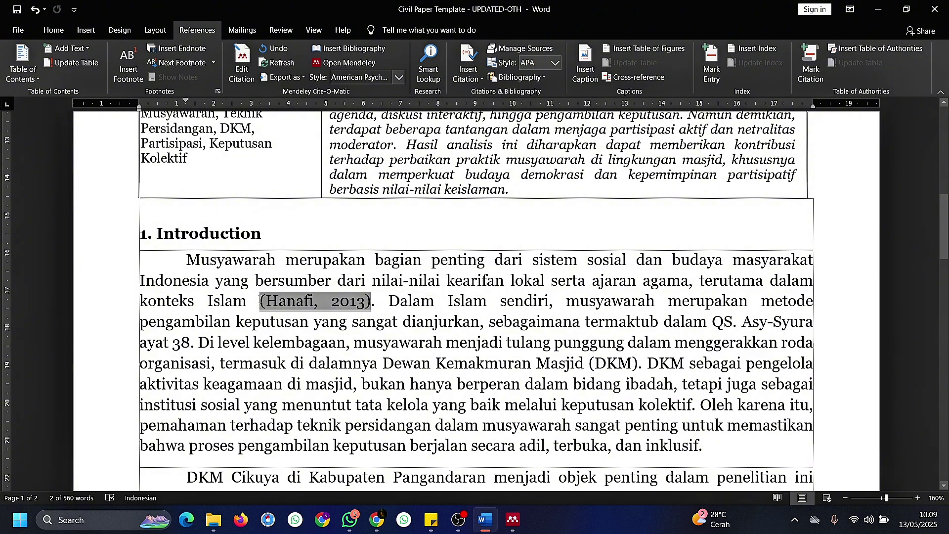
pyautogui.click(249, 303)
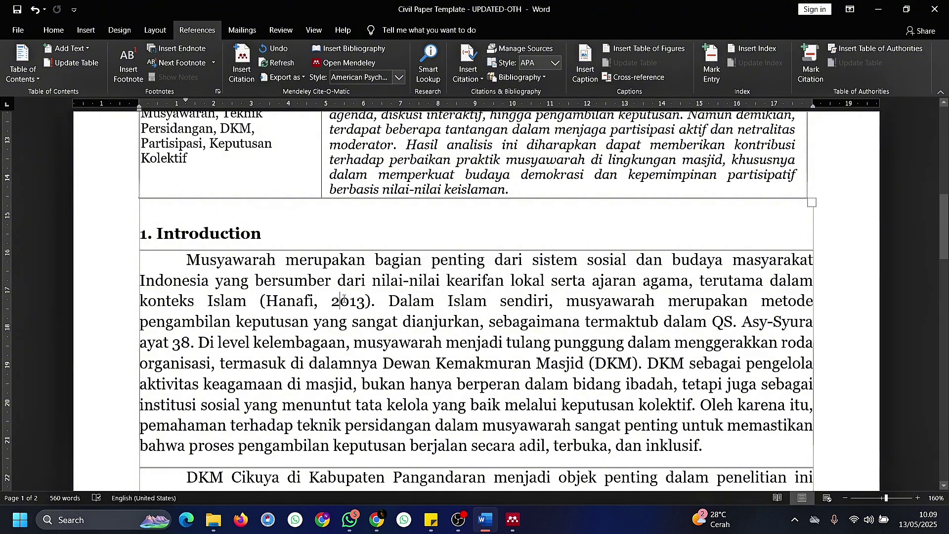
# Step: Set the Mendeley citation style of the document to American Psychological Association 7th edition
pyautogui.click(344, 300)
pyautogui.click(399, 78)
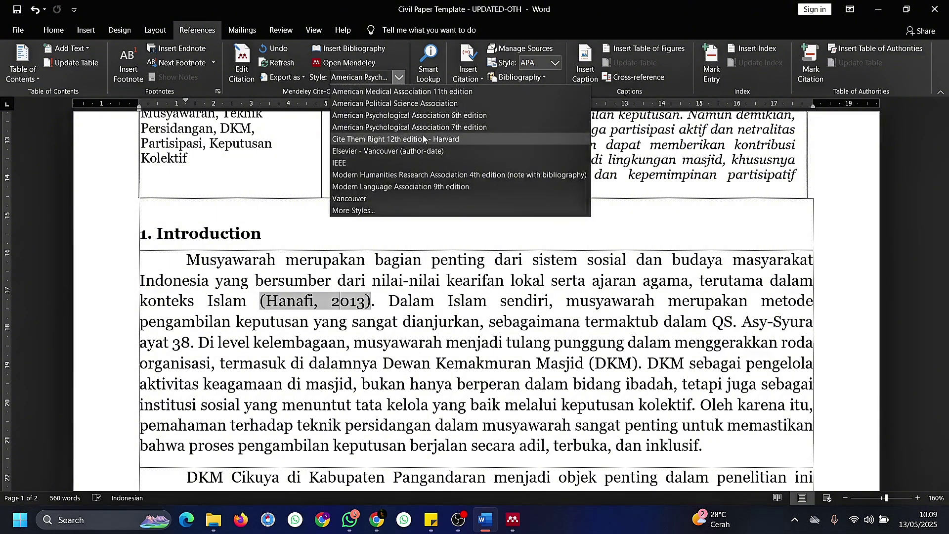
pyautogui.click(376, 175)
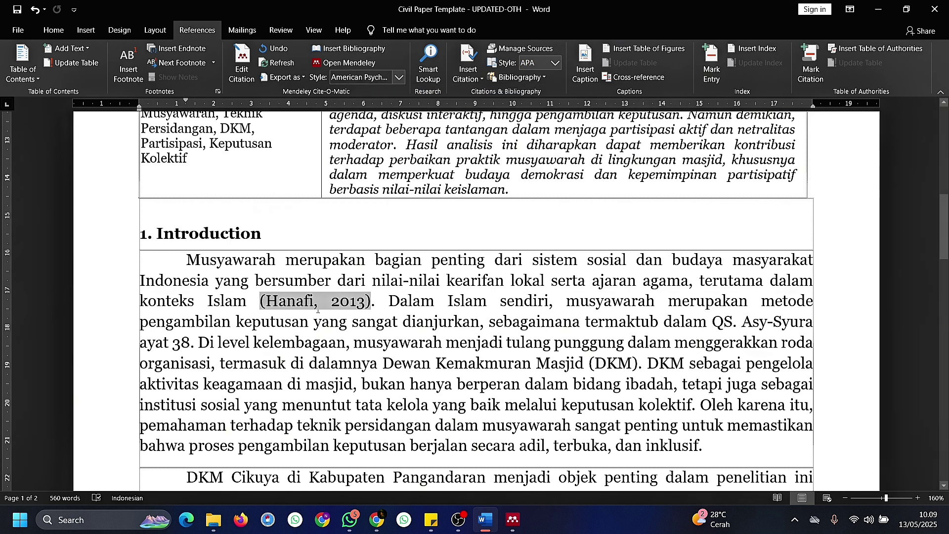
pyautogui.click(398, 77)
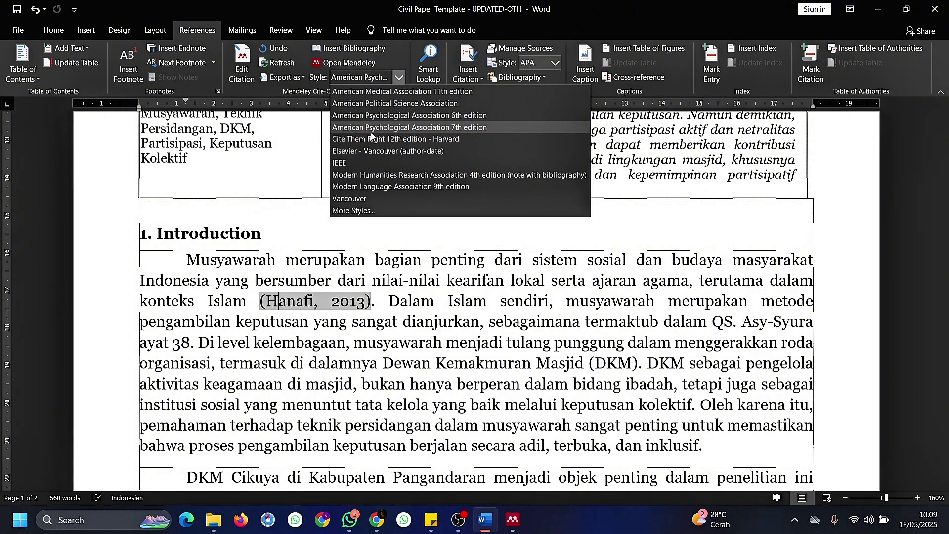
pyautogui.click(462, 129)
pyautogui.click(393, 315)
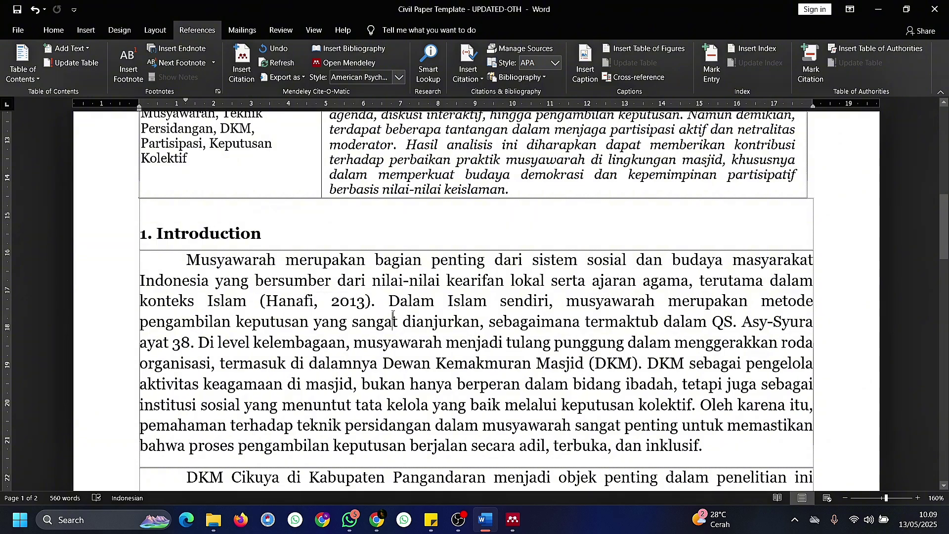
# Step: Highlight the first sentence of the paragraph beginning "Urgensi dari penelitian ini" on page 2, up to "yang efektif"
pyautogui.scroll(-2, 388, 313)
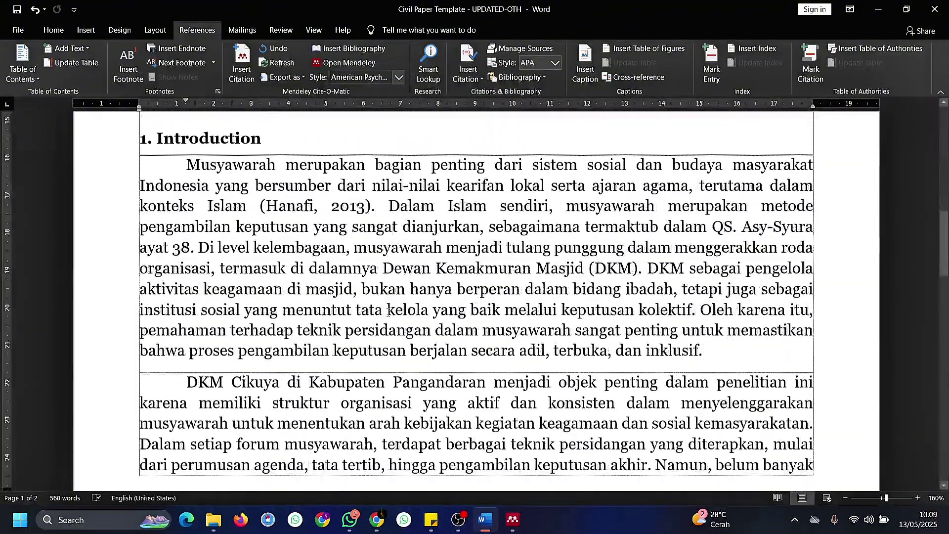
pyautogui.keyDown('ctrl'); pyautogui.scroll(-1, 388, 313); pyautogui.keyUp('ctrl')
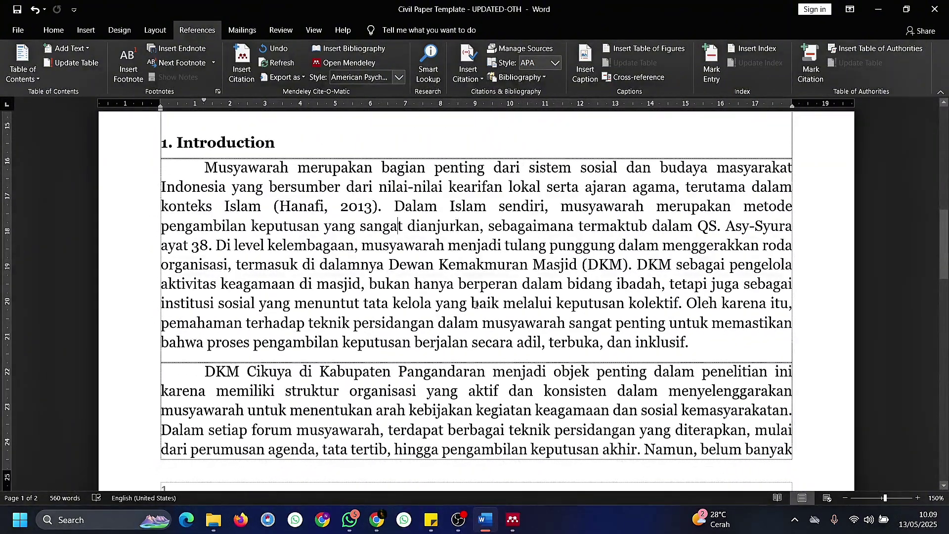
pyautogui.scroll(-2, 635, 285)
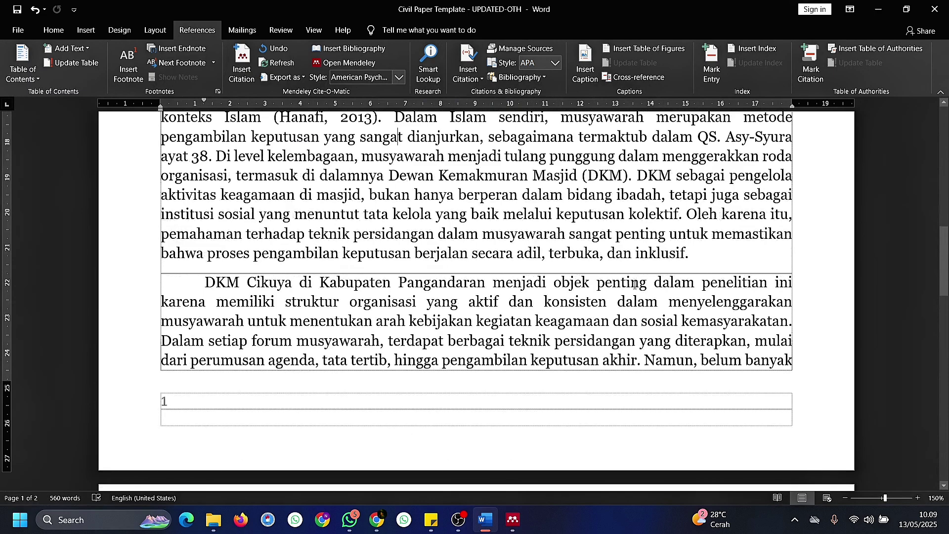
pyautogui.scroll(-2, 635, 285)
pyautogui.scroll(-2, 532, 264)
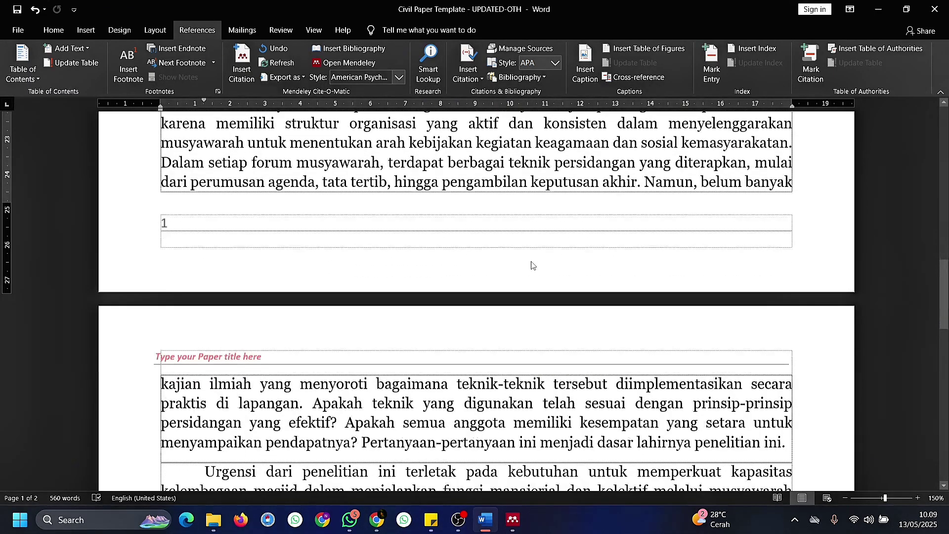
pyautogui.scroll(-4, 532, 265)
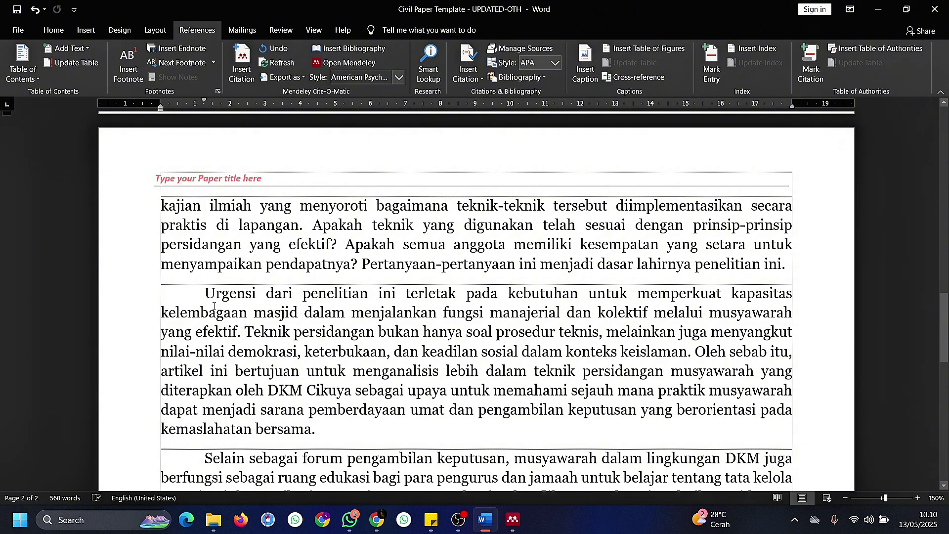
pyautogui.moveTo(204, 293); pyautogui.dragTo(237, 332)
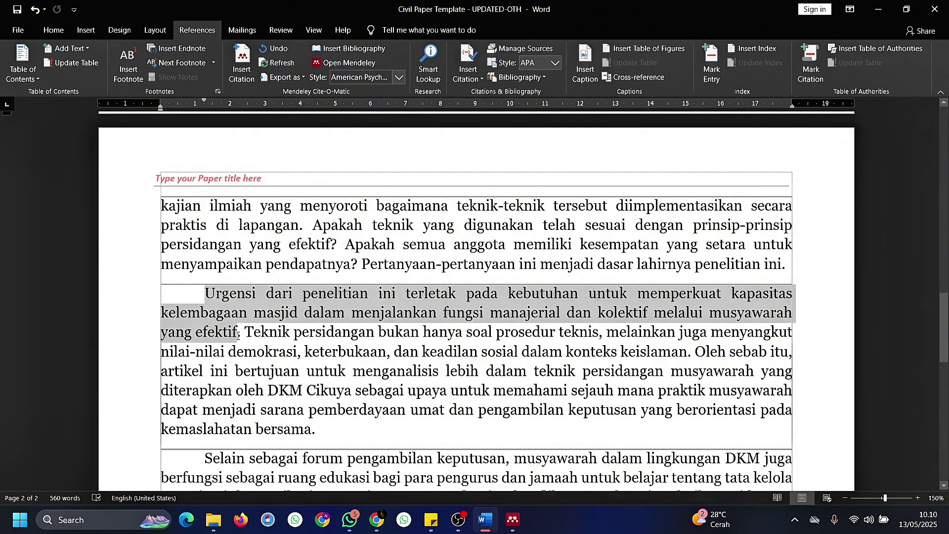
# Step: Switch to Chrome and save the RefMan citation of "Partisipasi masyarakat dalam musyawarah perencanaan pembangunan di Kelurahan Kotabaru Tengah" as a RIS file named after the author's surname
pyautogui.click(376, 519)
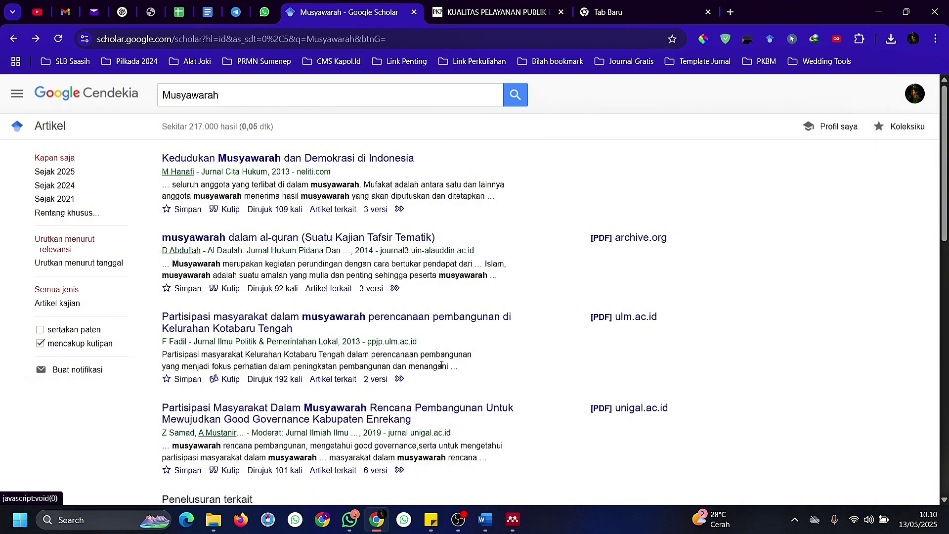
pyautogui.click(230, 379)
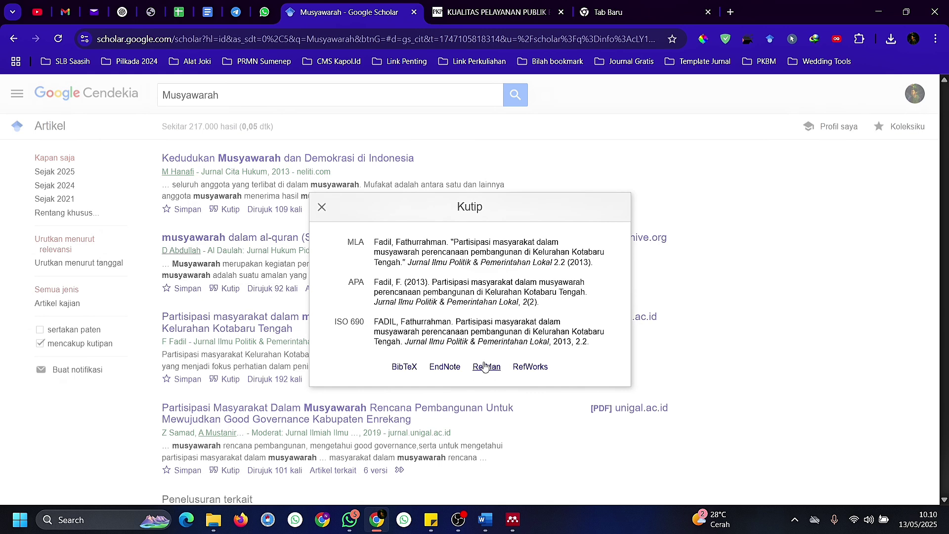
pyautogui.click(485, 369)
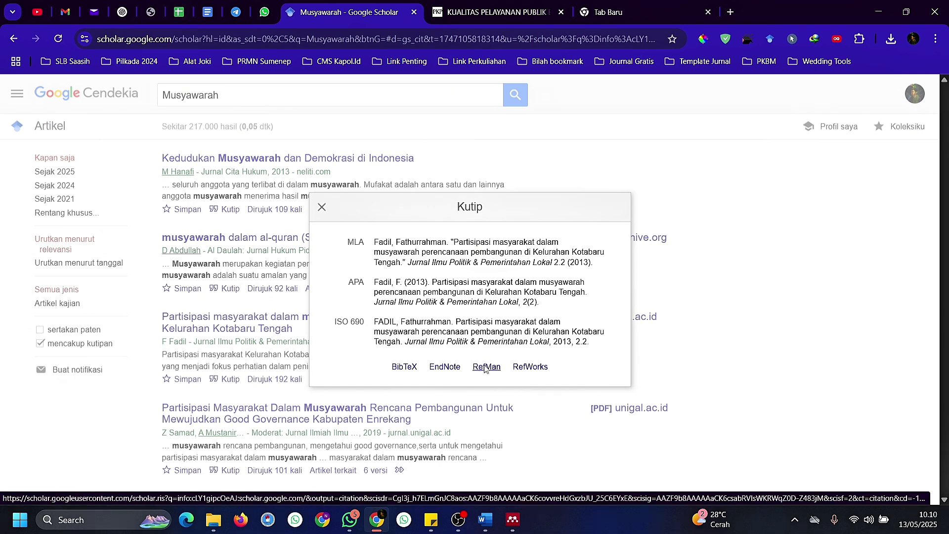
pyautogui.write('Fadi')
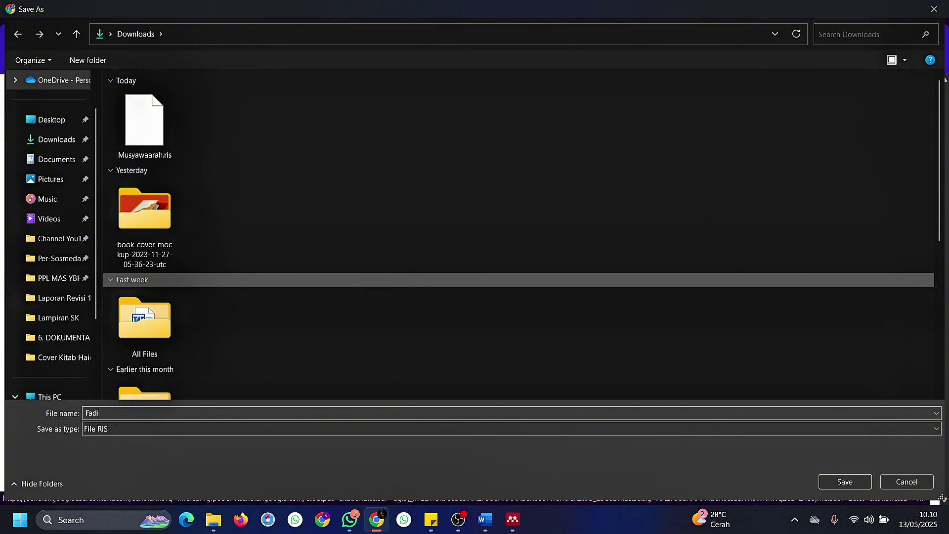
pyautogui.press('Return')
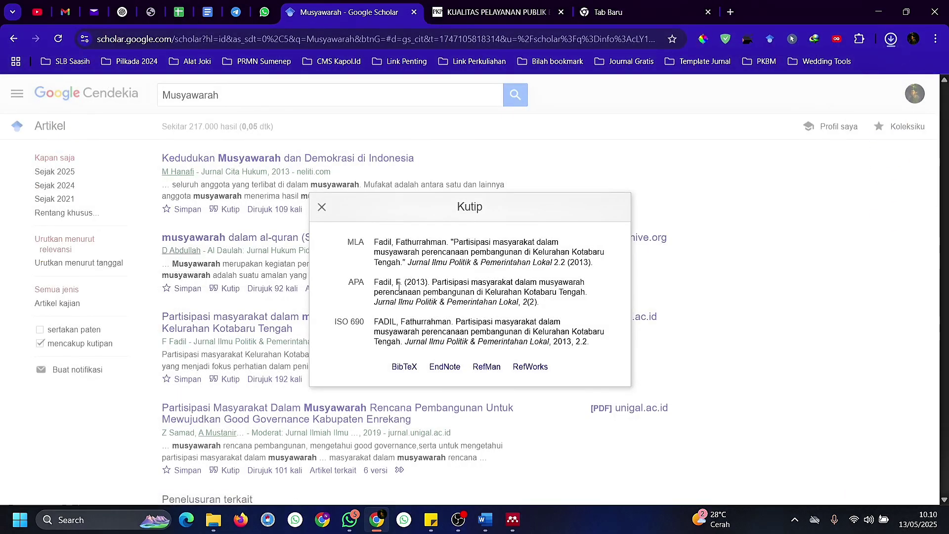
pyautogui.click(322, 207)
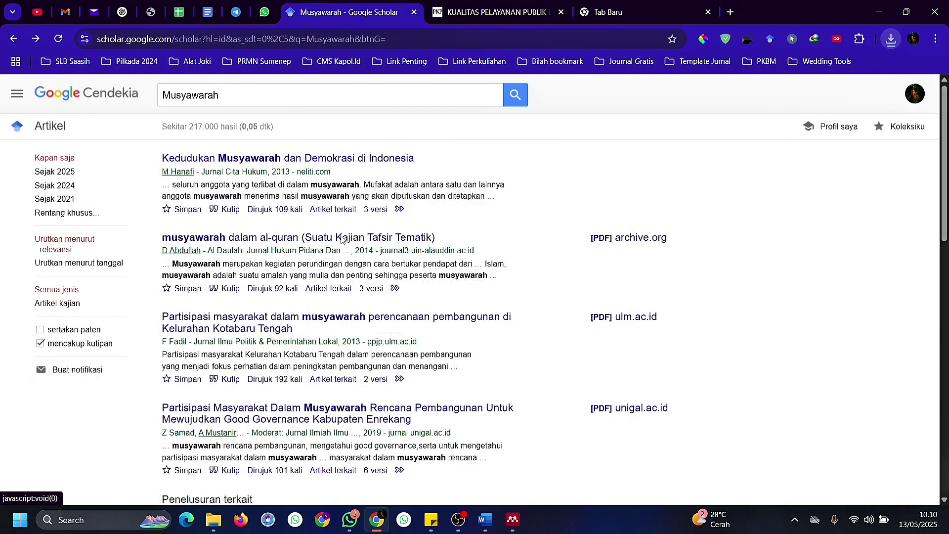
# Step: Switch to Mendeley Desktop, import the newly saved RIS file from Downloads, and copy the imported article's full title from its details
pyautogui.click(502, 465)
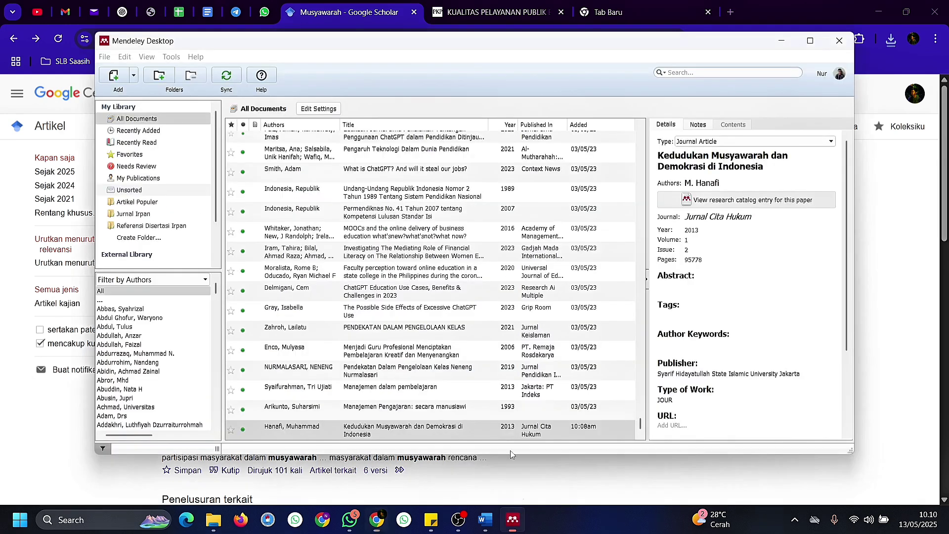
pyautogui.click(112, 77)
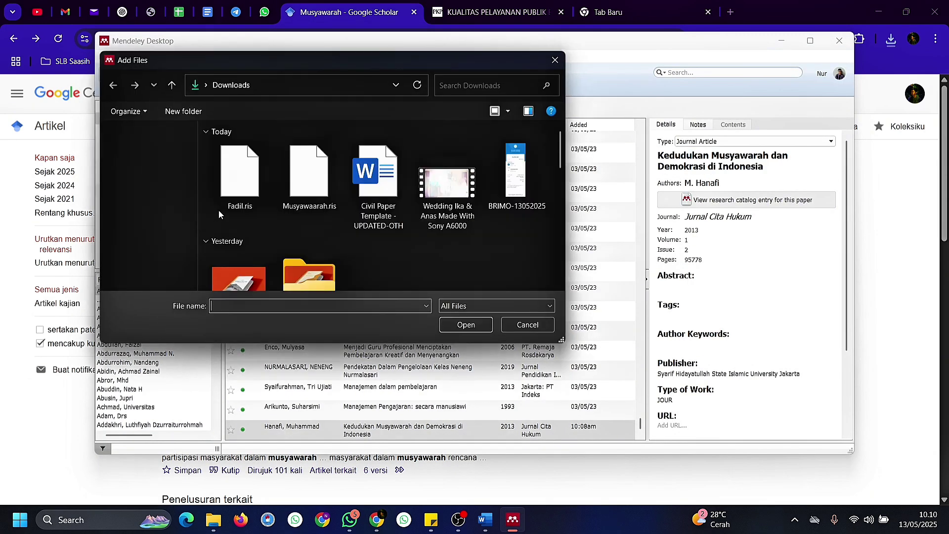
pyautogui.click(233, 165)
pyautogui.click(466, 324)
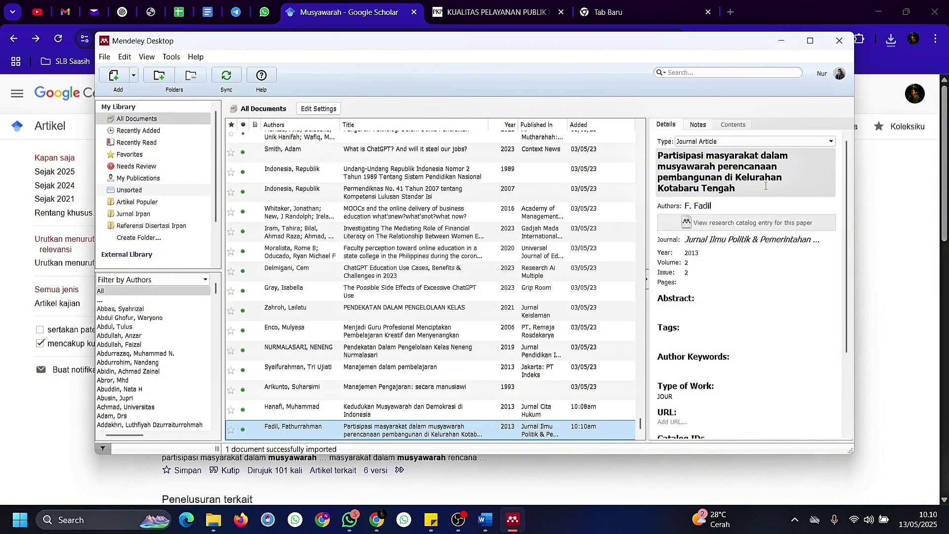
pyautogui.moveTo(766, 186); pyautogui.dragTo(657, 155)
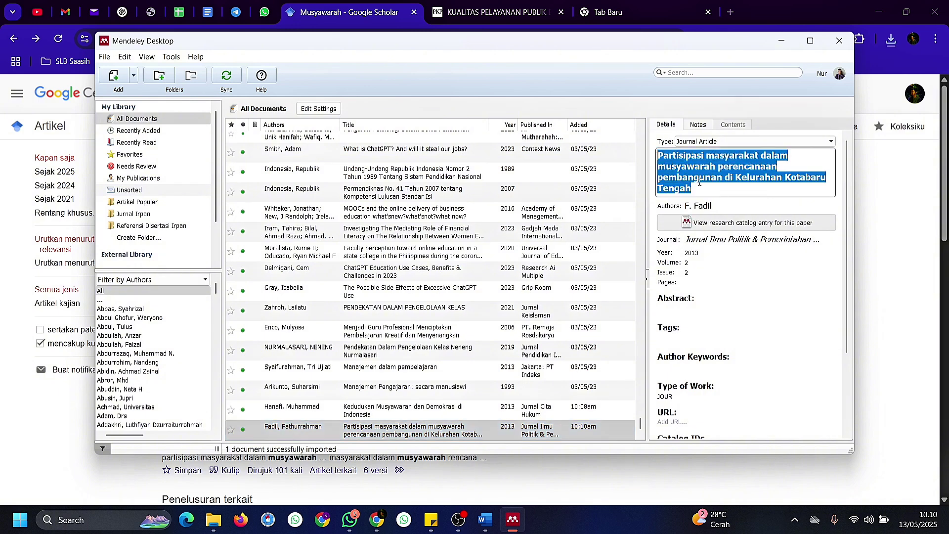
pyautogui.moveTo(699, 183); pyautogui.dragTo(646, 147)
# Step: Switch to Word and insert a space and a Mendeley citation of the copied article title before the period after "yang efektif"
pyautogui.click(485, 519)
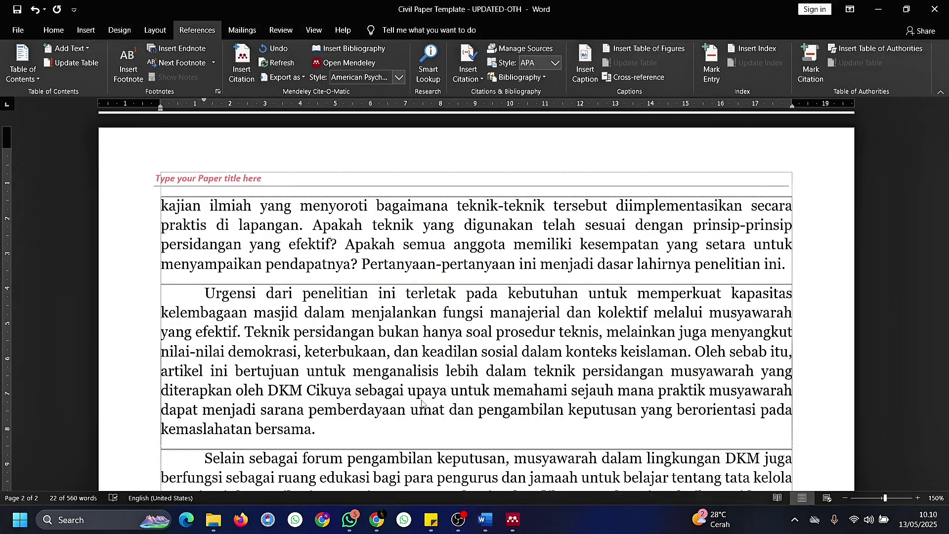
pyautogui.click(237, 334)
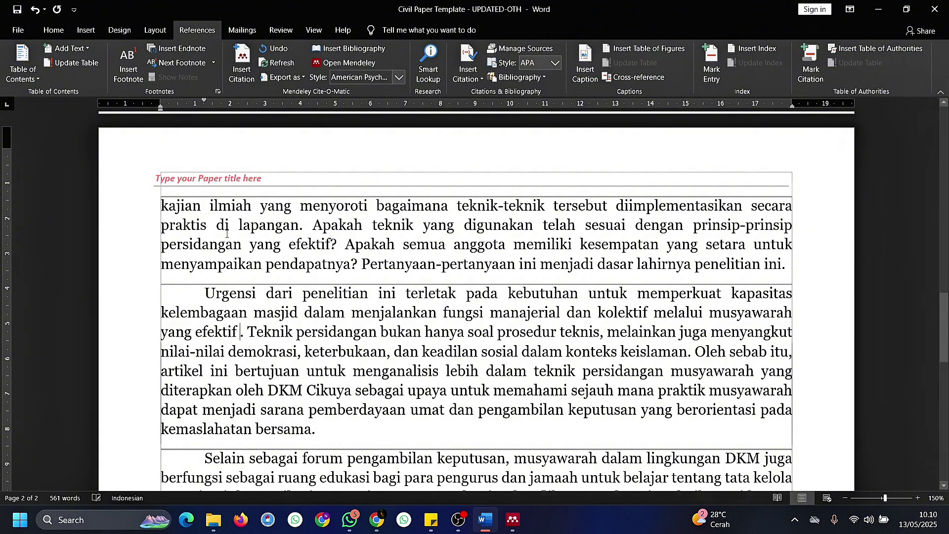
pyautogui.click(240, 61)
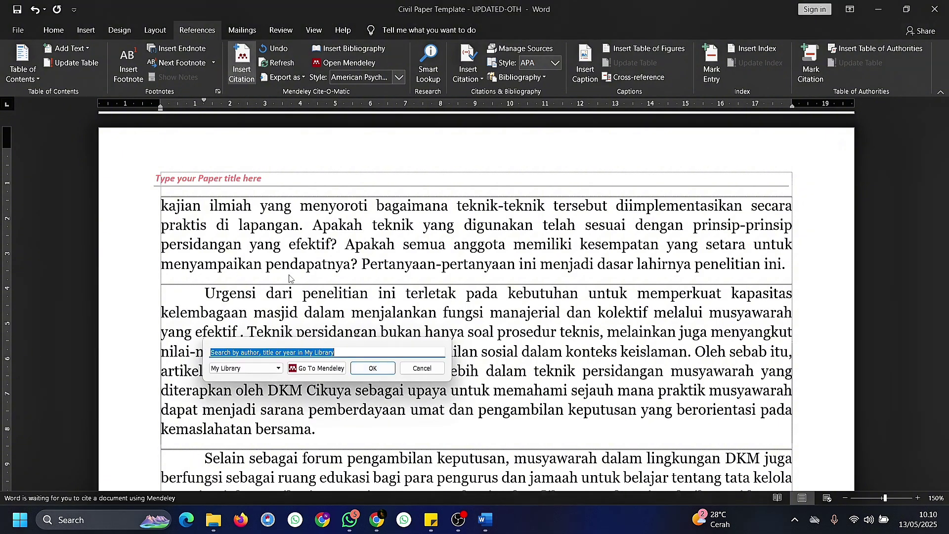
pyautogui.hotkey('ctrl', 'v')
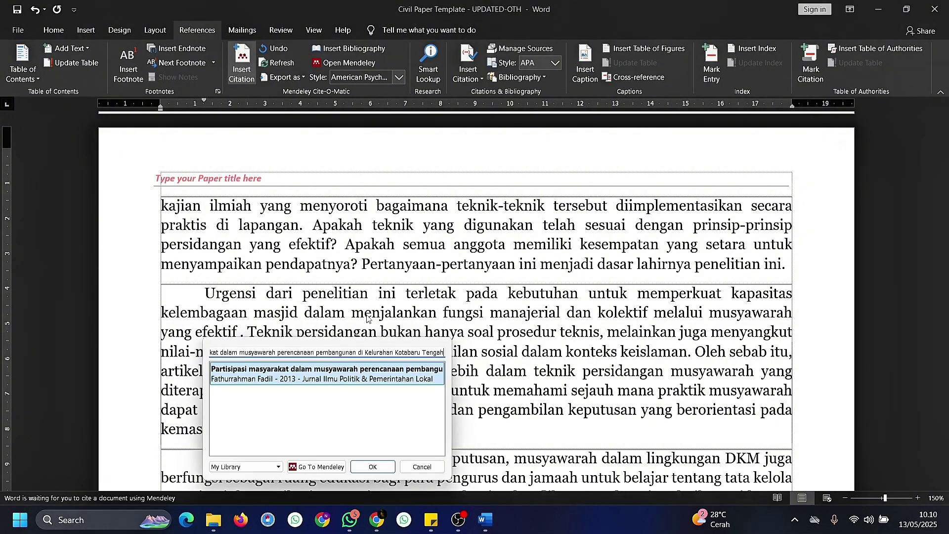
pyautogui.click(366, 379)
pyautogui.click(369, 368)
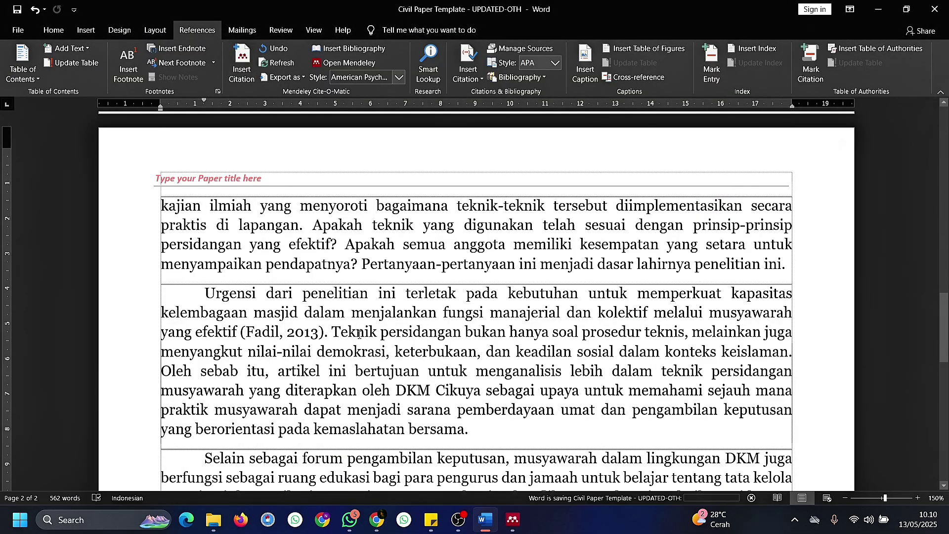
# Step: Examine the inserted citations and the References section in the article, and the imported articles in Mendeley Desktop
pyautogui.scroll(10, 360, 334)
pyautogui.scroll(-10, 360, 335)
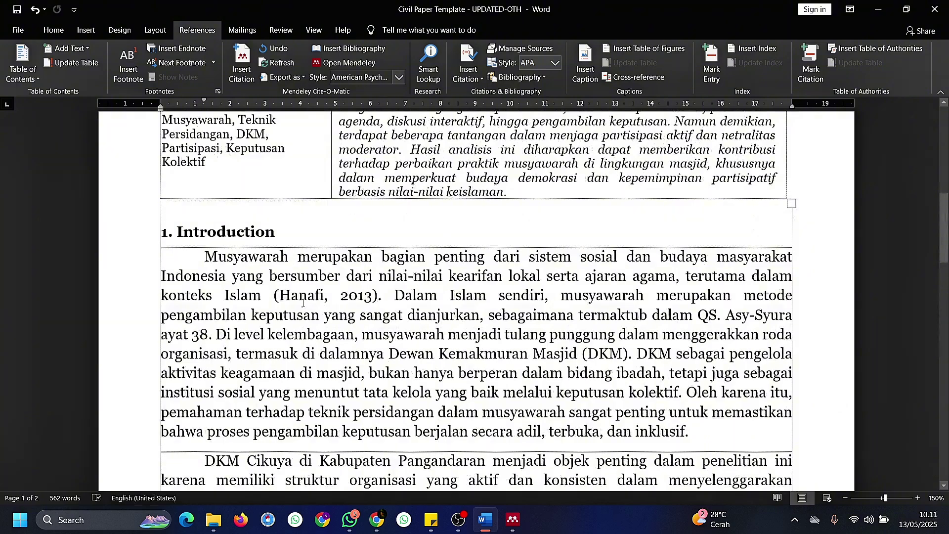
pyautogui.scroll(-5, 250, 334)
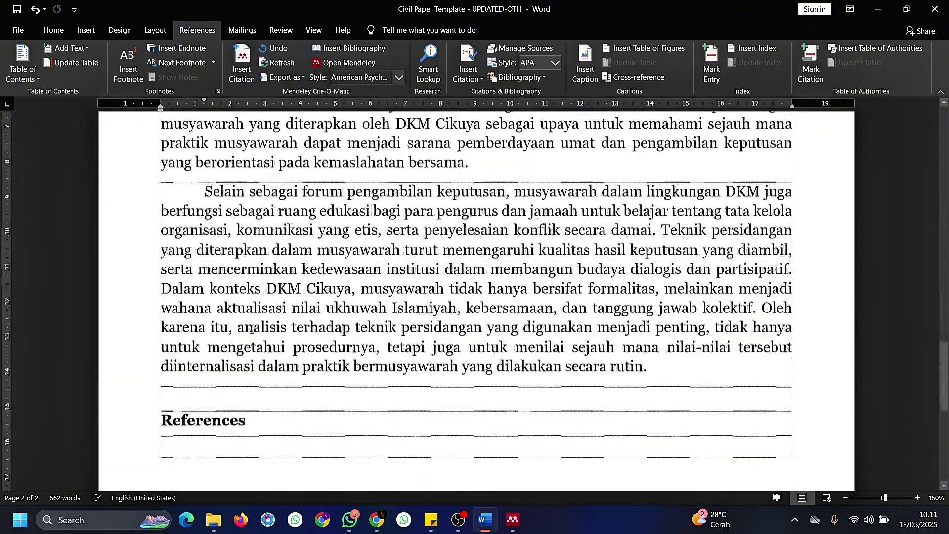
pyautogui.scroll(5, 283, 300)
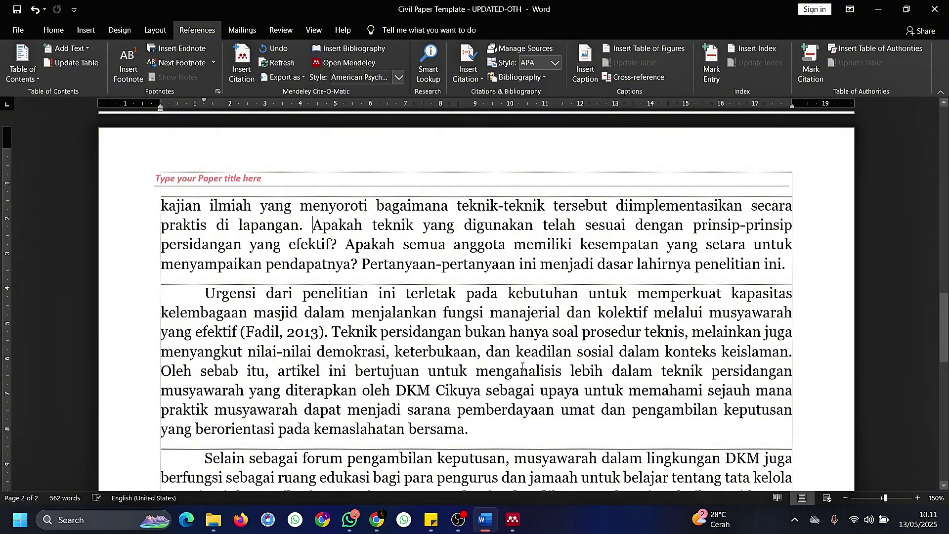
pyautogui.scroll(-2, 417, 315)
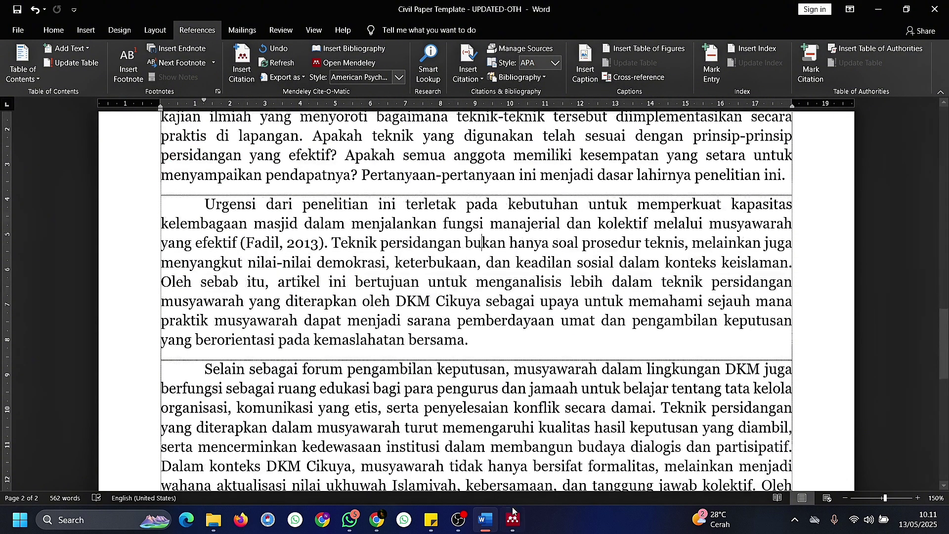
pyautogui.click(519, 530)
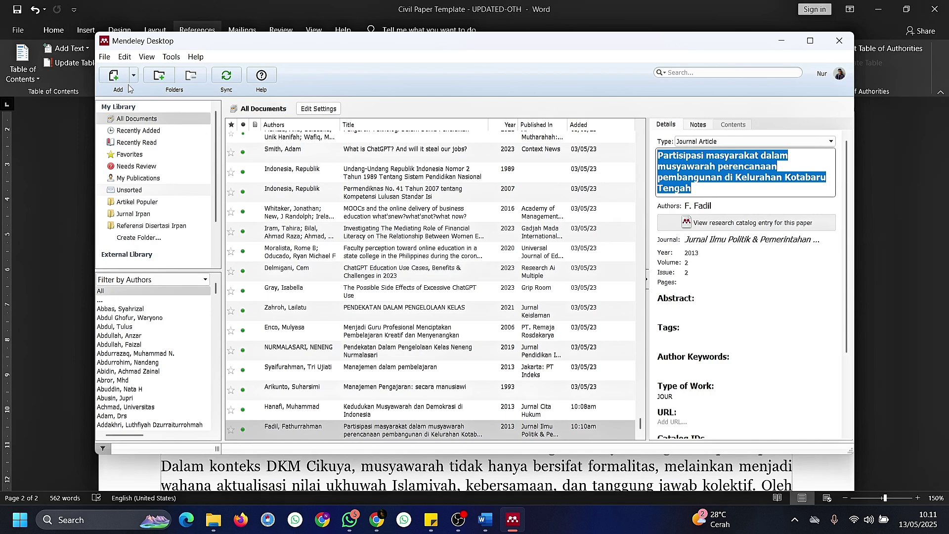
pyautogui.click(56, 261)
# Step: Highlight the sentence from "Teknik persidangan yang diterapkan" to "partisipatif" in the last Introduction paragraph
pyautogui.scroll(-1, 346, 319)
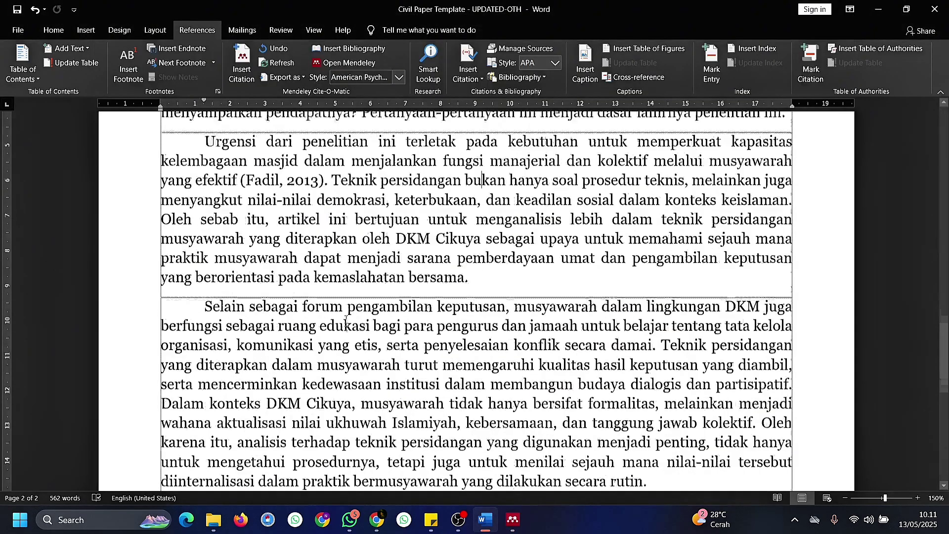
pyautogui.scroll(-1, 346, 319)
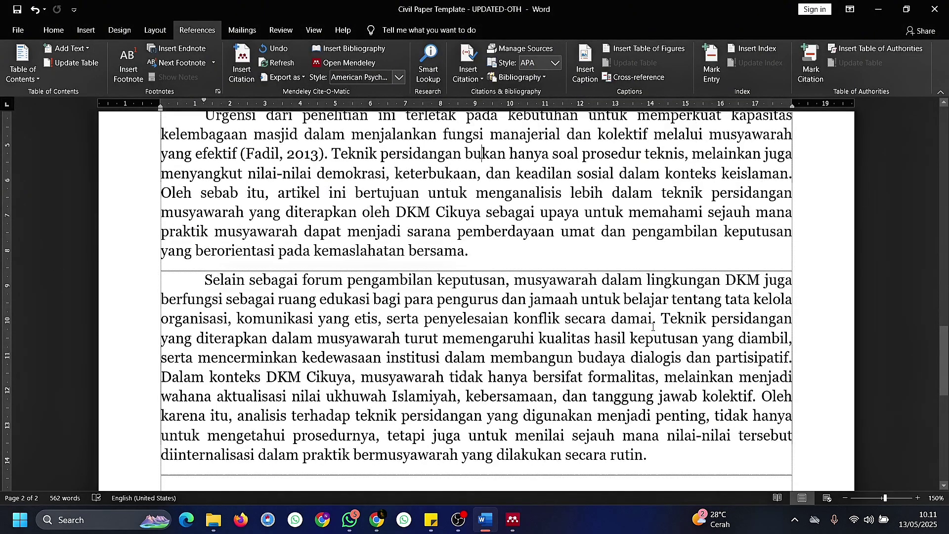
pyautogui.moveTo(665, 318); pyautogui.dragTo(791, 358)
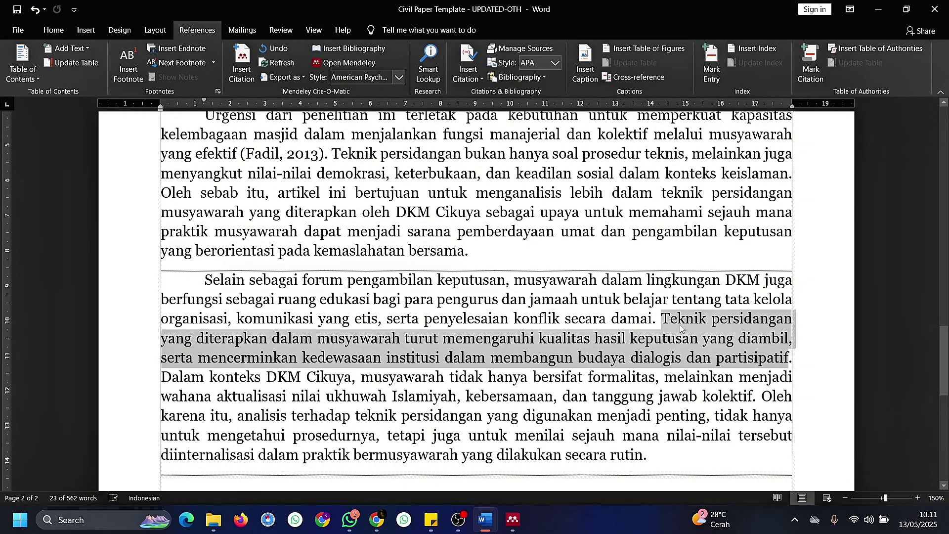
# Step: Switch to Chrome and search Google in the empty tab for "Buku Teknik Sidang", looking through the results
pyautogui.click(376, 520)
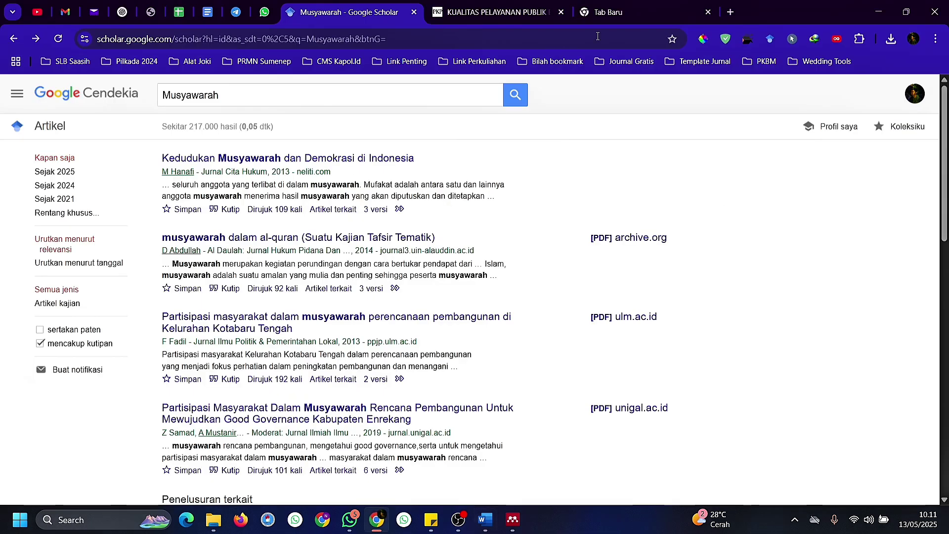
pyautogui.click(638, 15)
pyautogui.click(548, 39)
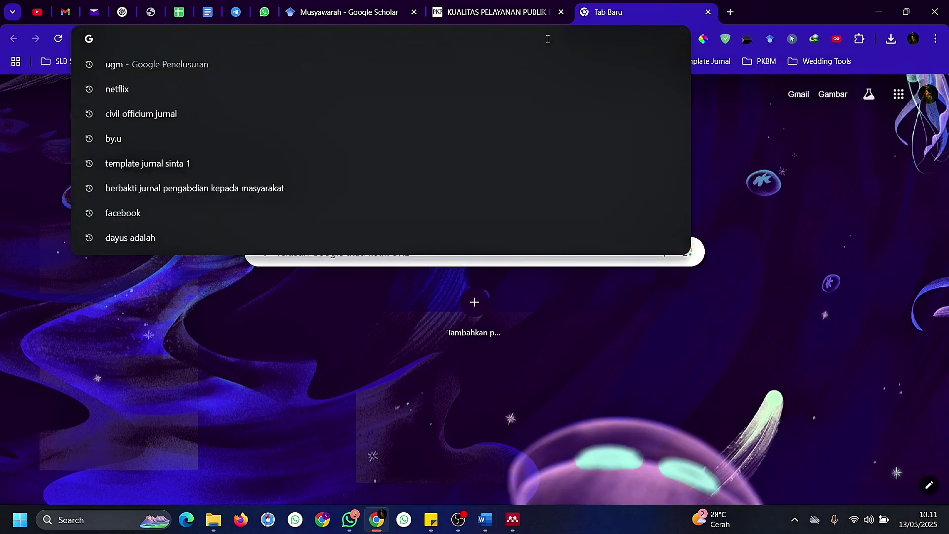
pyautogui.write('Buku Tekni')
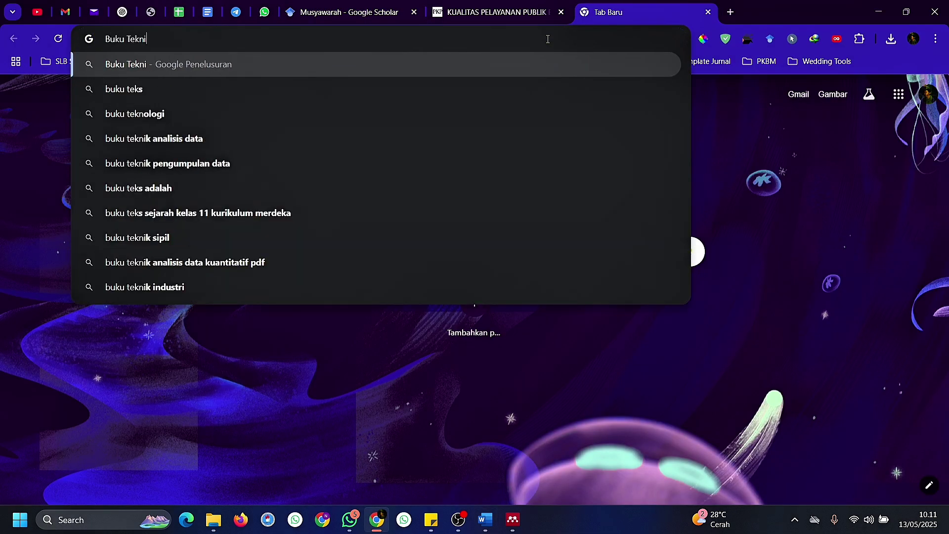
pyautogui.write('k Sidang')
pyautogui.press('Return')
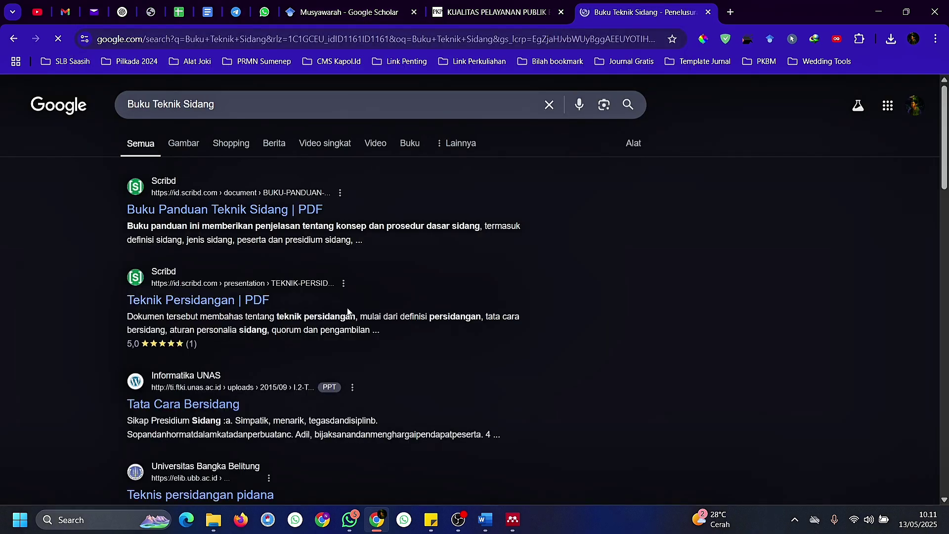
pyautogui.scroll(-7, 348, 311)
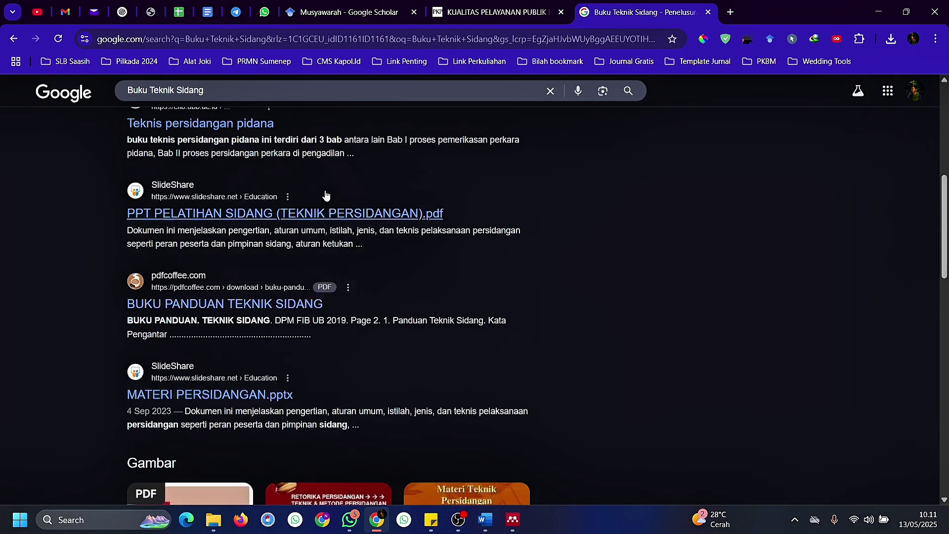
# Step: Search Google for "Pengantar Organisasi PDF" in place of the previous query
pyautogui.tripleClick(319, 93)
pyautogui.write('Pen')
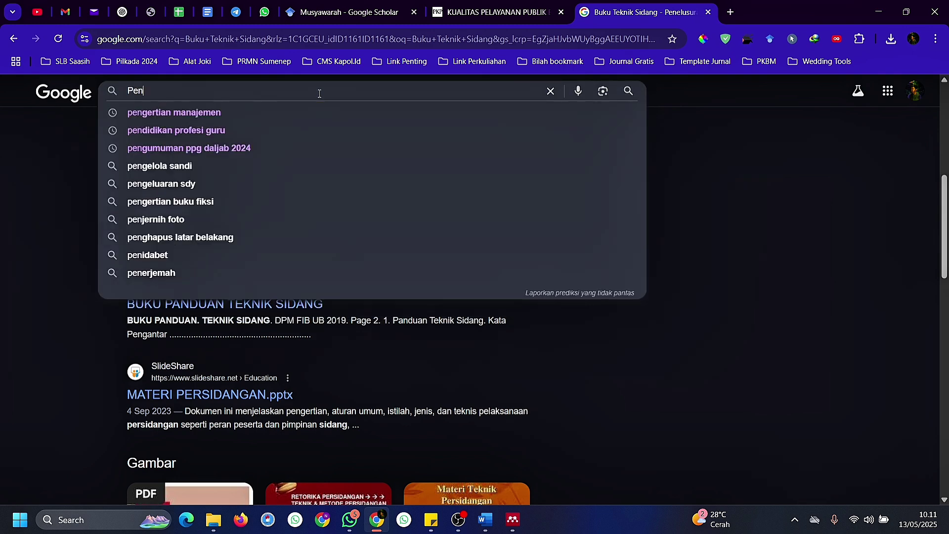
pyautogui.write('gantar Or')
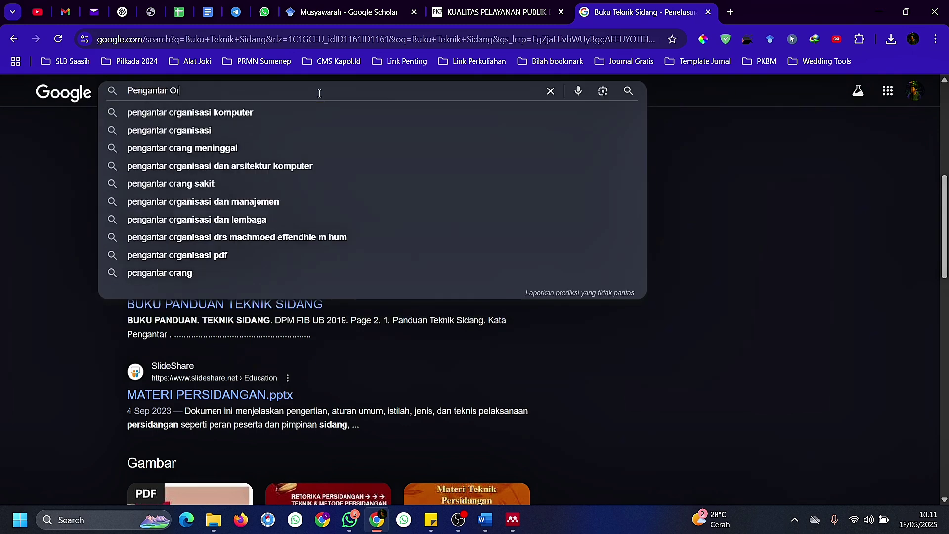
pyautogui.write('ganisasi PDF')
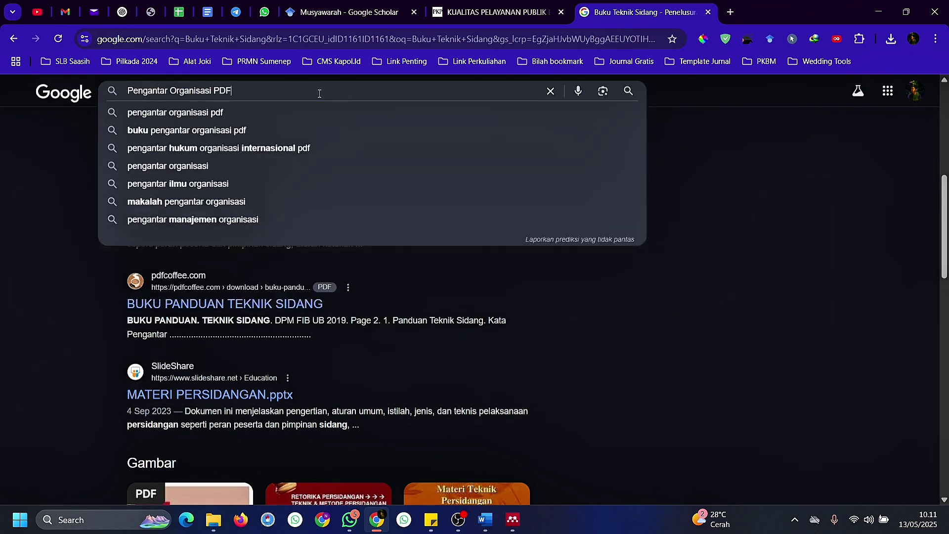
pyautogui.press('Return')
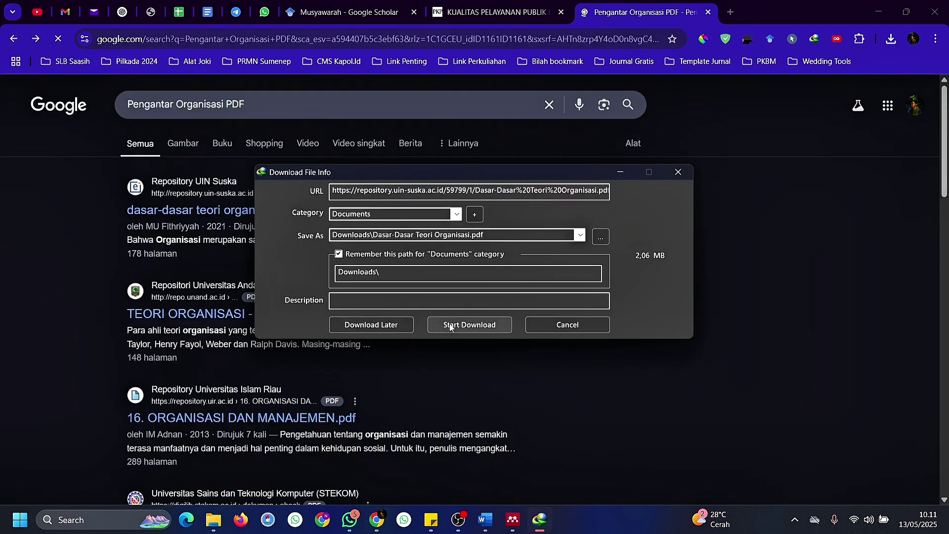
# Step: Download Dasar-Dasar Teori Organisasi.pdf to Downloads, open it in PDF-XChange Editor, and view its cover and publication page
pyautogui.click(450, 324)
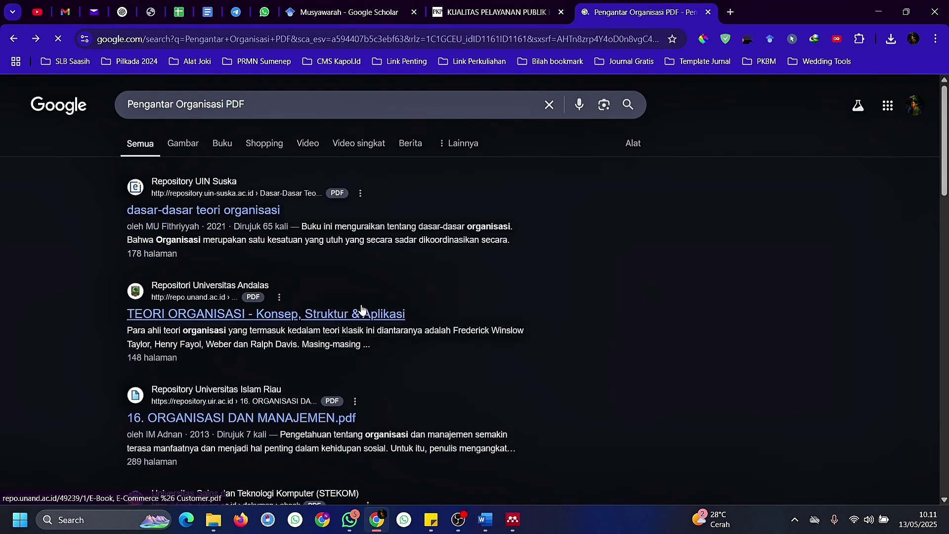
pyautogui.click(361, 309)
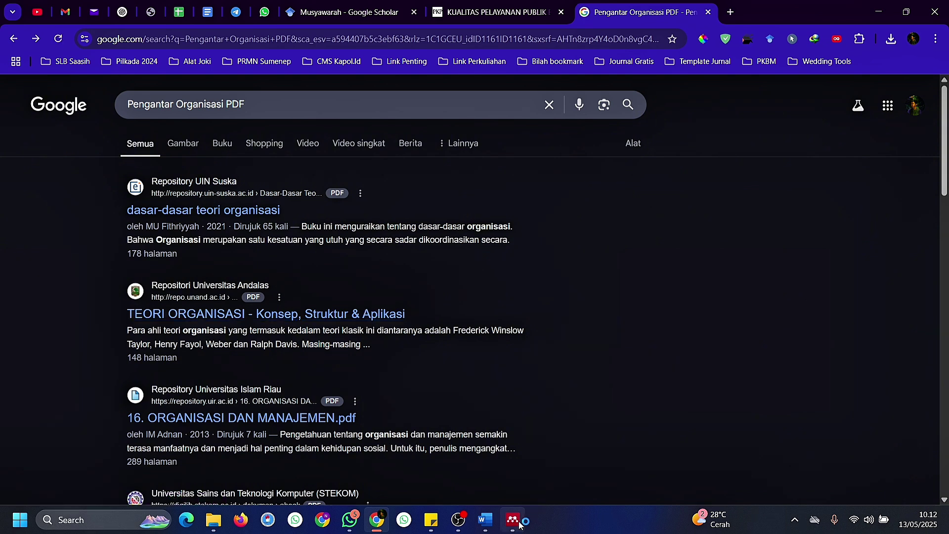
pyautogui.moveTo(519, 525)
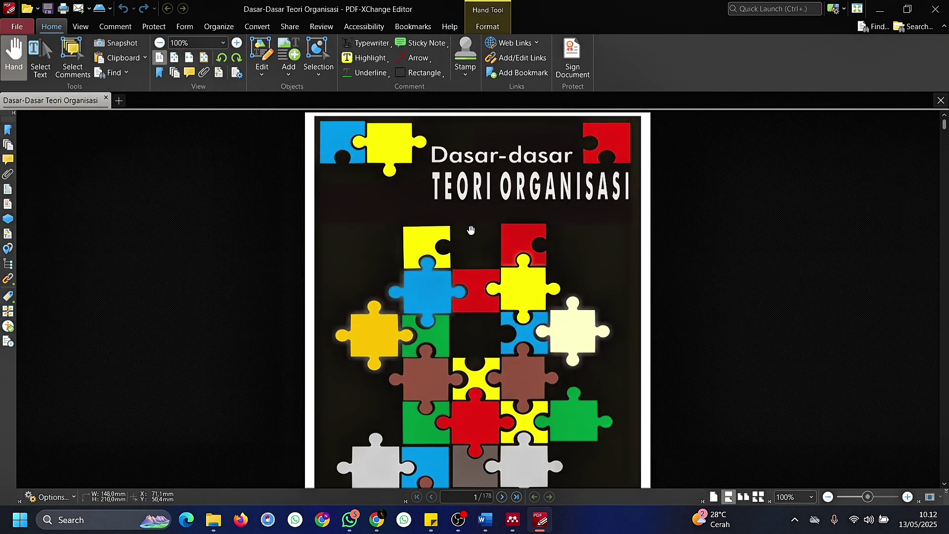
pyautogui.scroll(-5, 471, 230)
pyautogui.scroll(-4, 471, 230)
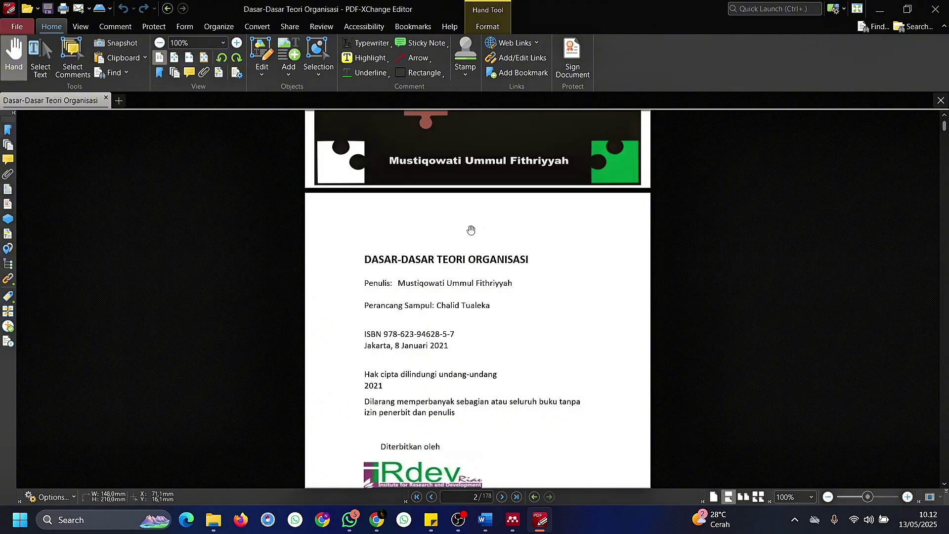
pyautogui.scroll(8, 458, 400)
# Step: Switch to Word, select the sentence from "Teknik persidangan" to "partisipatif" in the last Introduction paragraph, and return to the book PDF
pyautogui.click(485, 520)
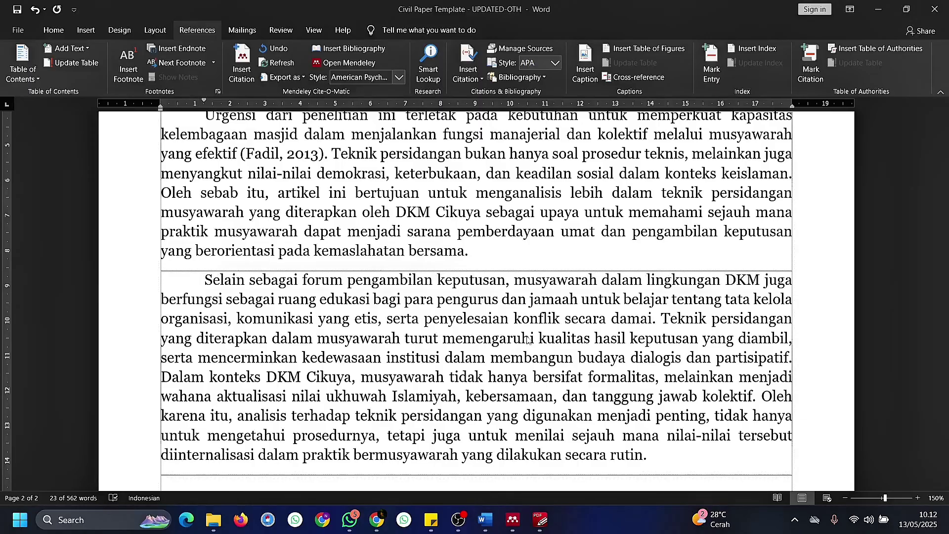
pyautogui.keyDown('ctrl'); pyautogui.click(702, 321); pyautogui.keyUp('ctrl')
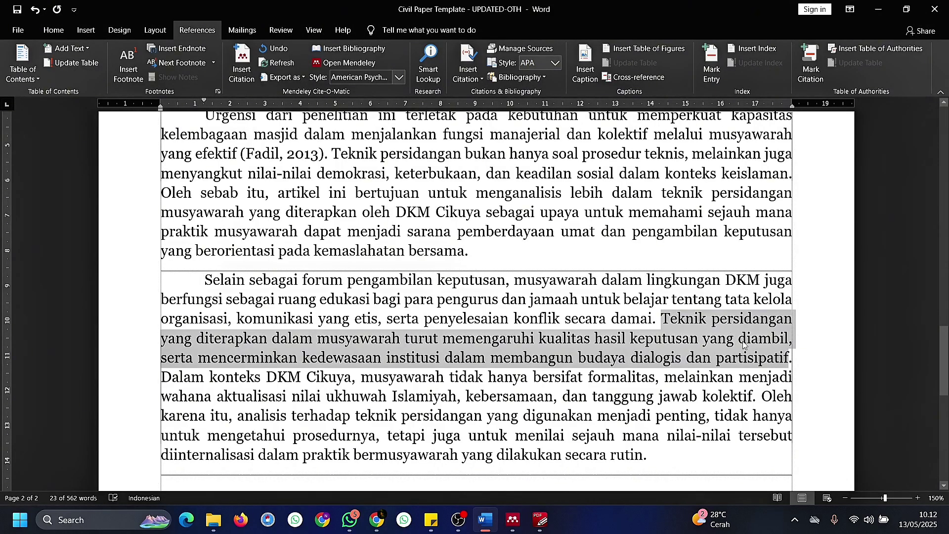
pyautogui.click(540, 520)
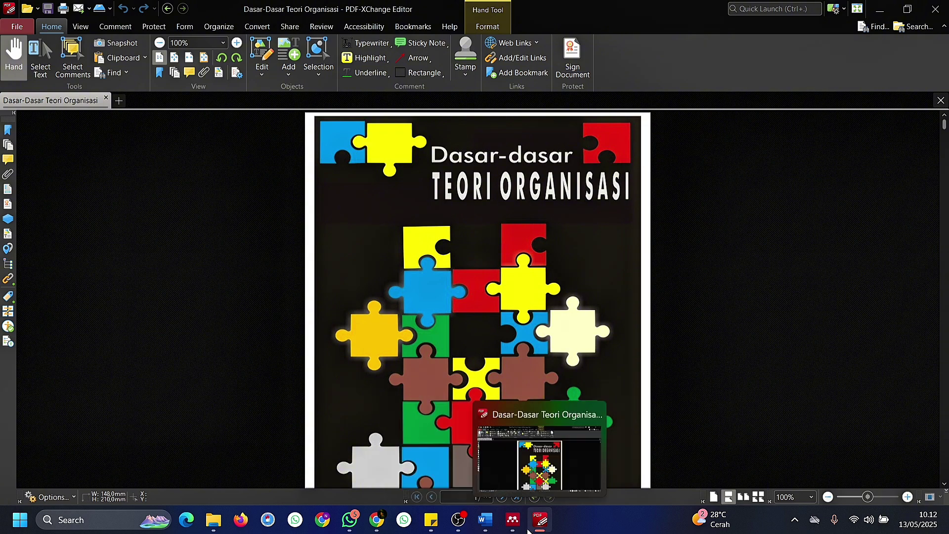
# Step: Switch to Mendeley Desktop and start adding a new document entry manually
pyautogui.moveTo(521, 530)
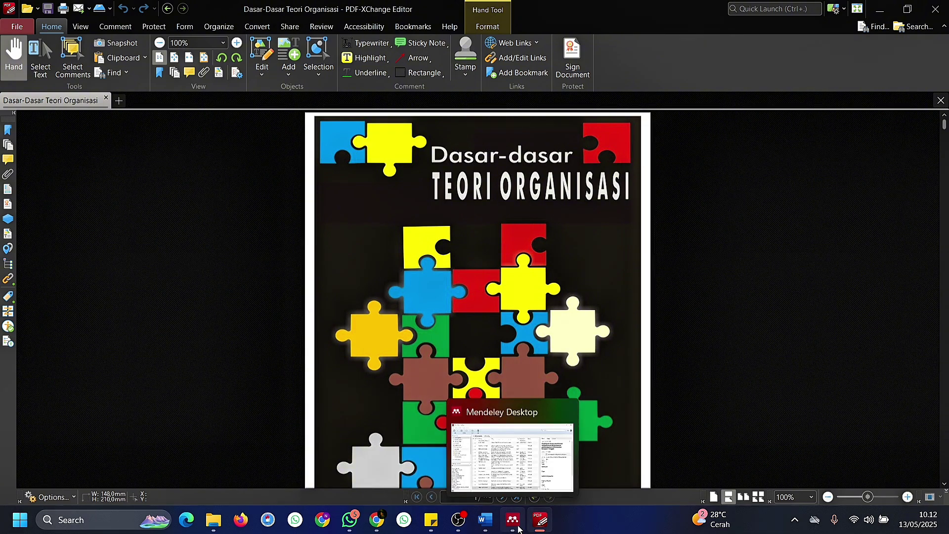
pyautogui.click(519, 529)
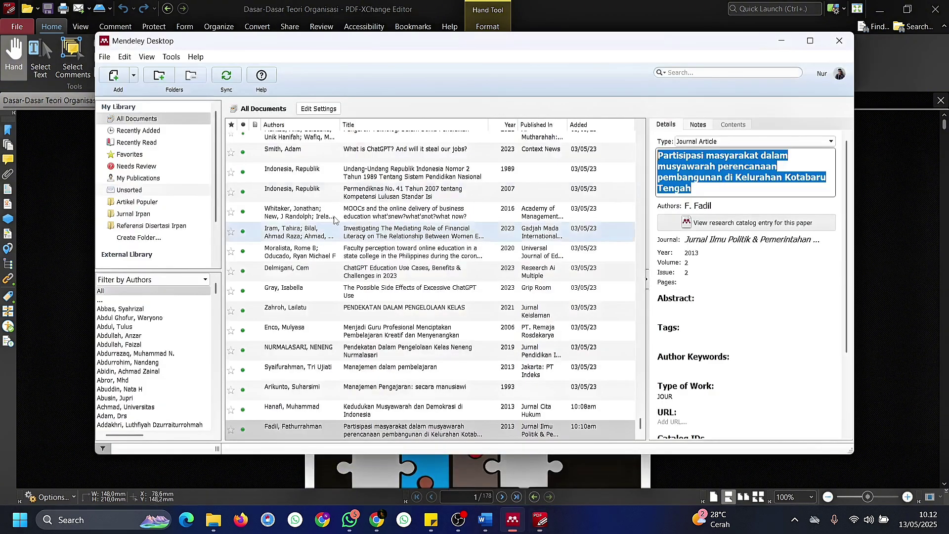
pyautogui.click(133, 79)
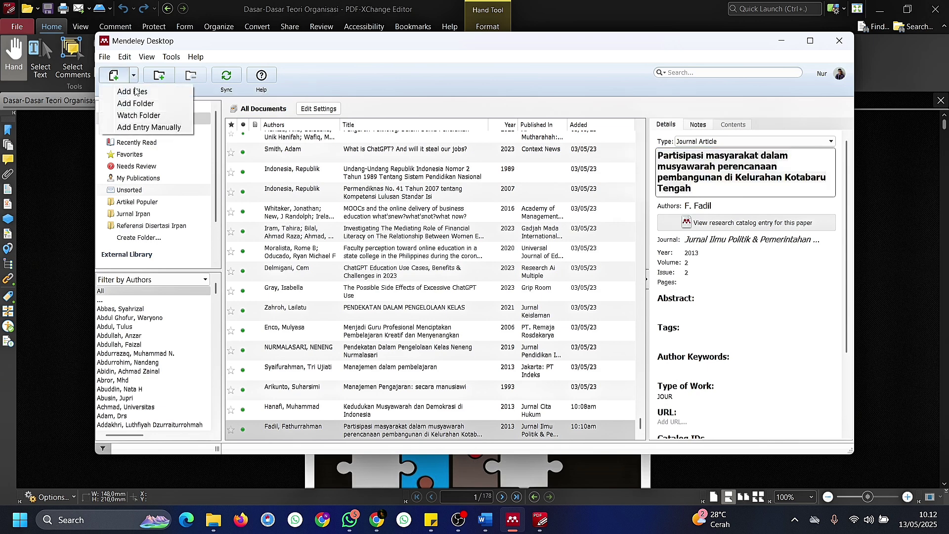
pyautogui.click(147, 128)
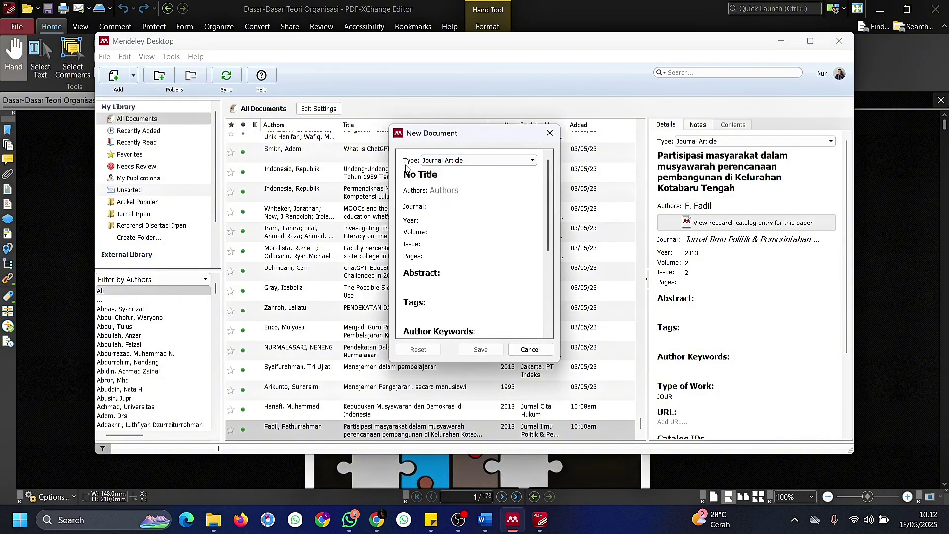
pyautogui.click(434, 161)
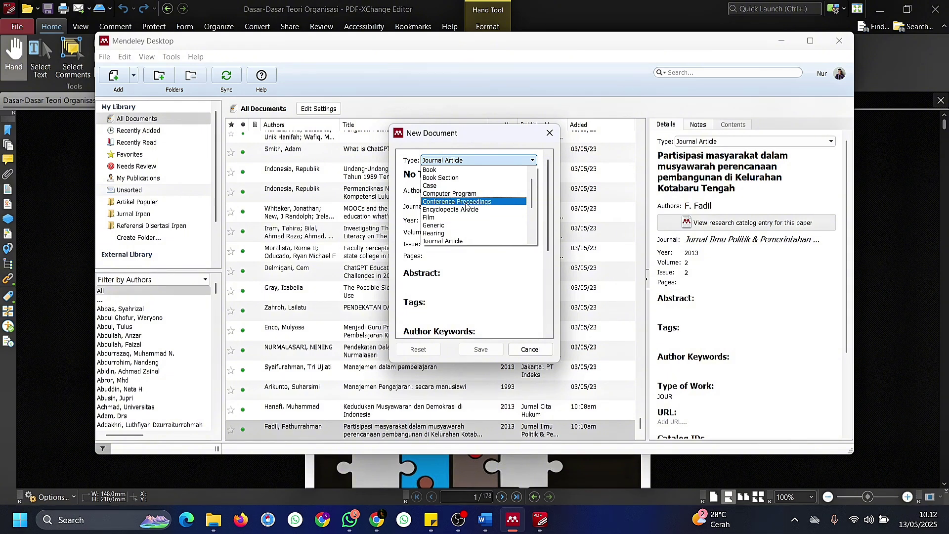
pyautogui.scroll(-2, 462, 205)
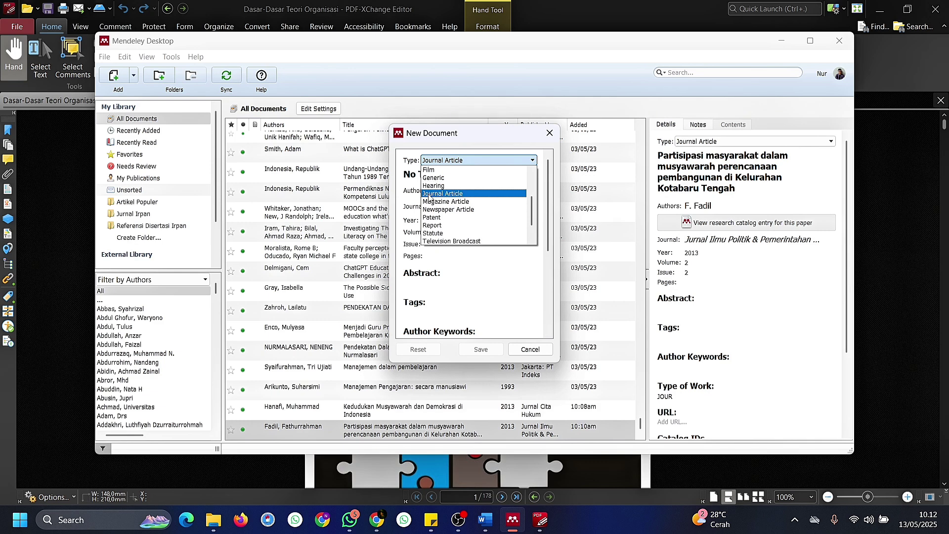
pyautogui.click(451, 194)
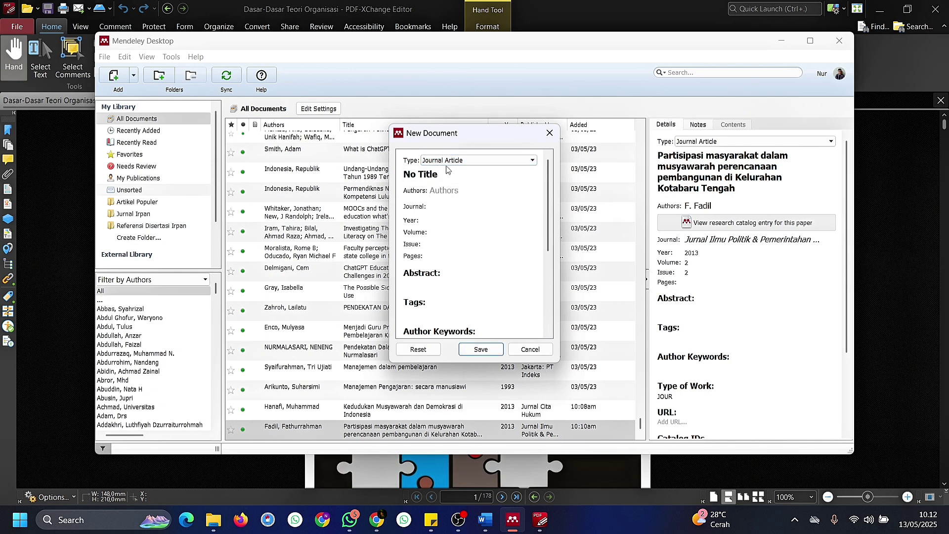
# Step: Set the new document entry's type to Book
pyautogui.click(475, 160)
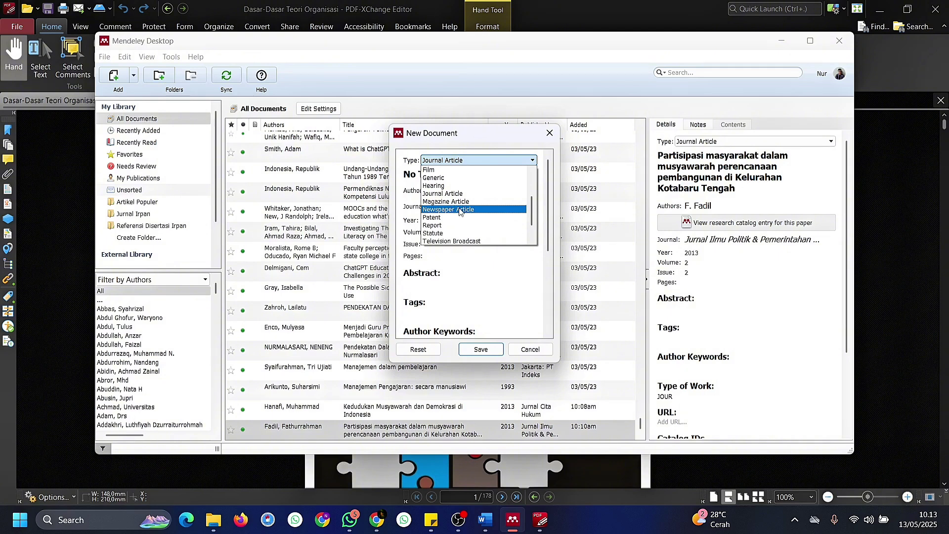
pyautogui.scroll(-3, 450, 231)
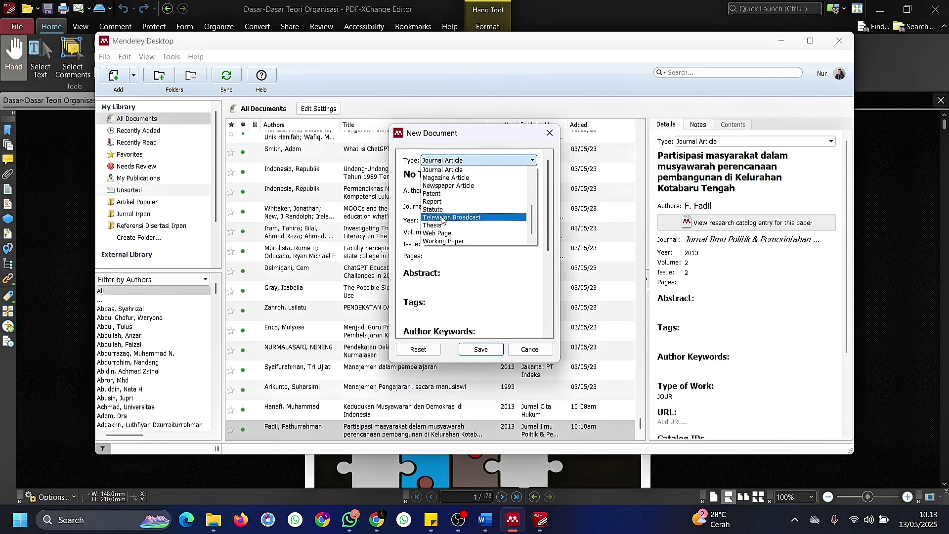
pyautogui.scroll(4, 447, 212)
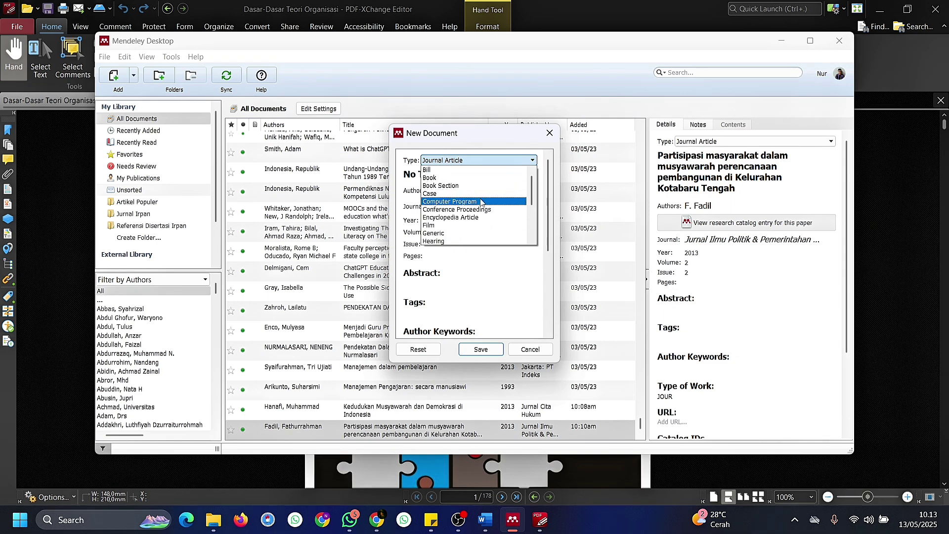
pyautogui.click(452, 179)
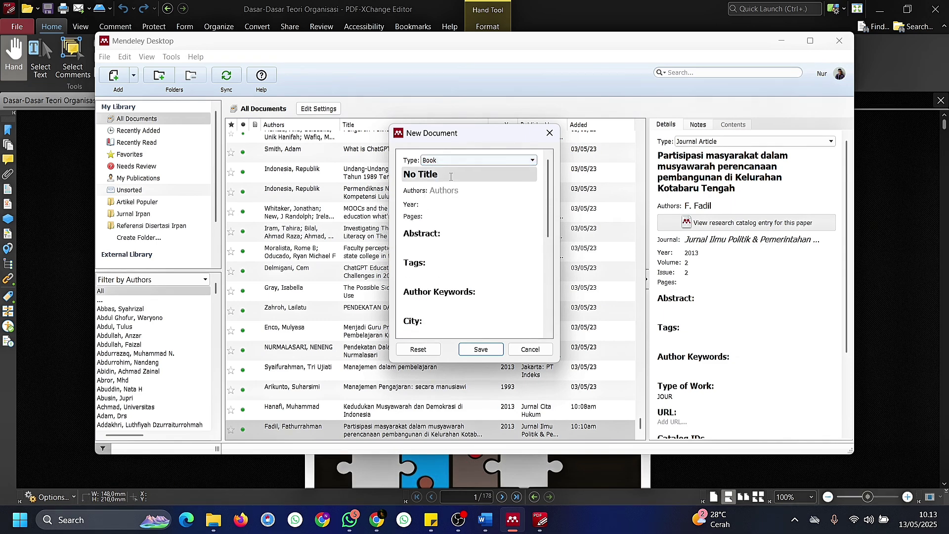
# Step: Check the title on the book PDF's cover and enter "Dasar-Dasar Teori Organisasi" as the new Mendeley entry's title
pyautogui.click(540, 520)
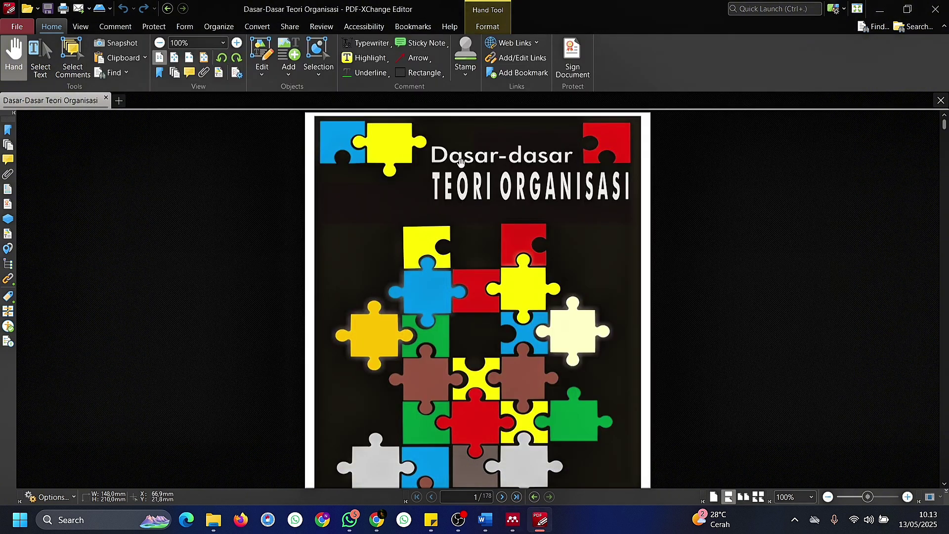
pyautogui.click(513, 519)
pyautogui.click(435, 175)
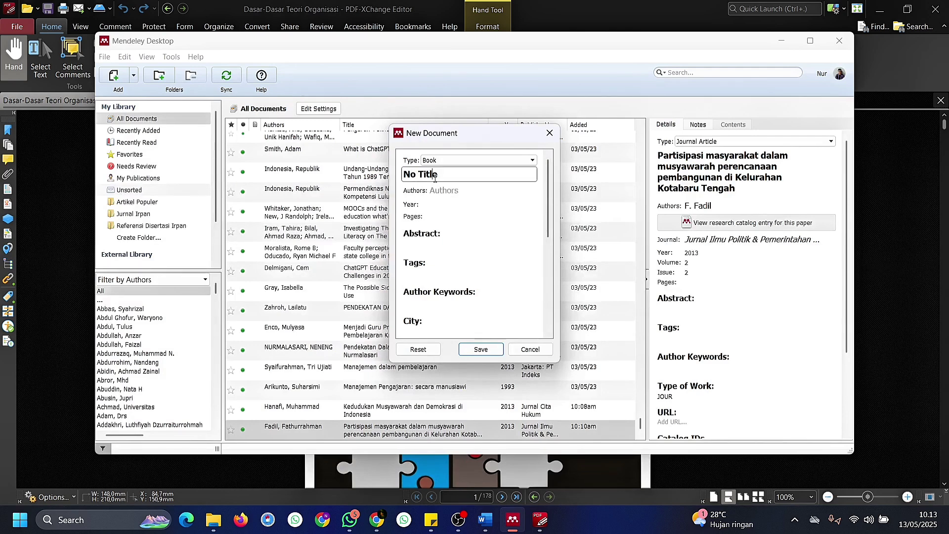
pyautogui.write('dasar-Dasar Teori Or')
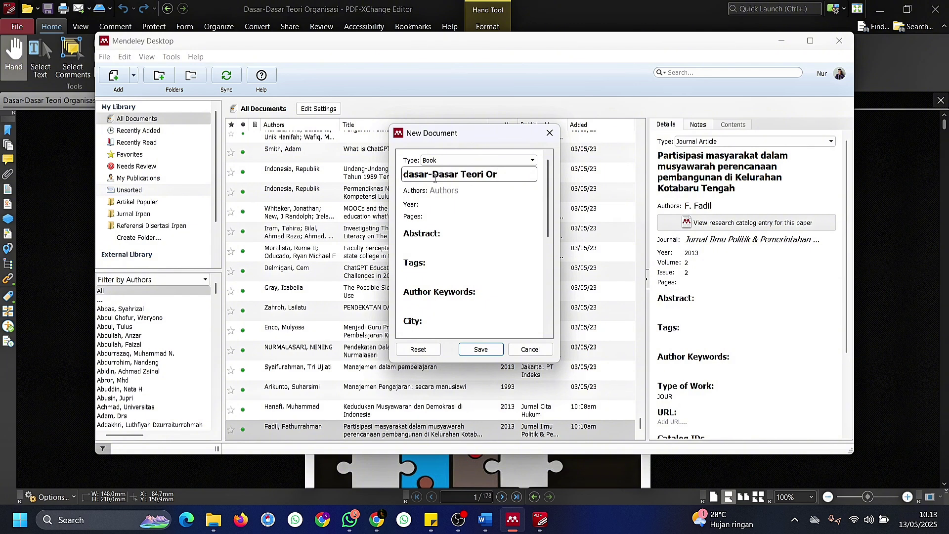
pyautogui.write('ganisasi')
pyautogui.press('Home')
pyautogui.press('Delete')
pyautogui.write('D')
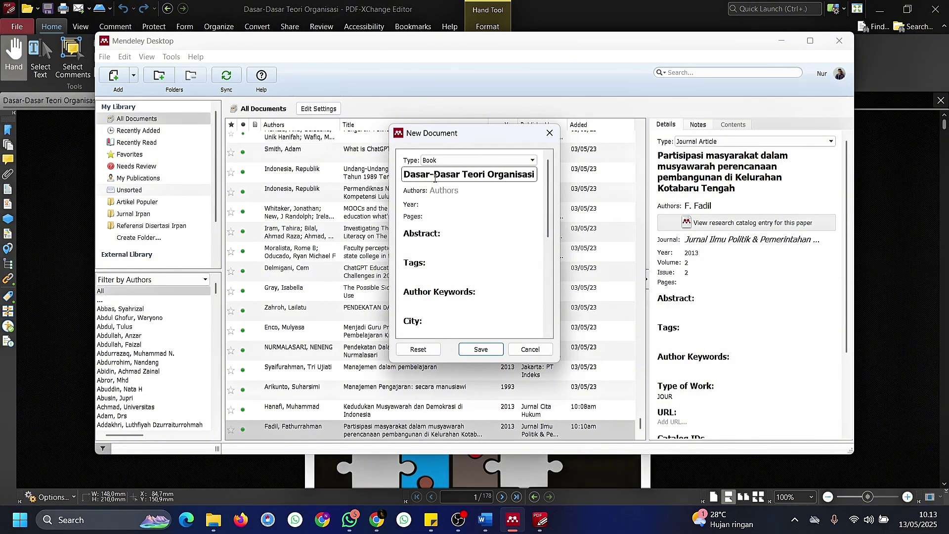
pyautogui.press('Return')
# Step: Switch to the book PDF, find the author's name on the imprint page, and activate the Select Text tool
pyautogui.hotkey('alt', 'Tab')
pyautogui.scroll(-5, 430, 211)
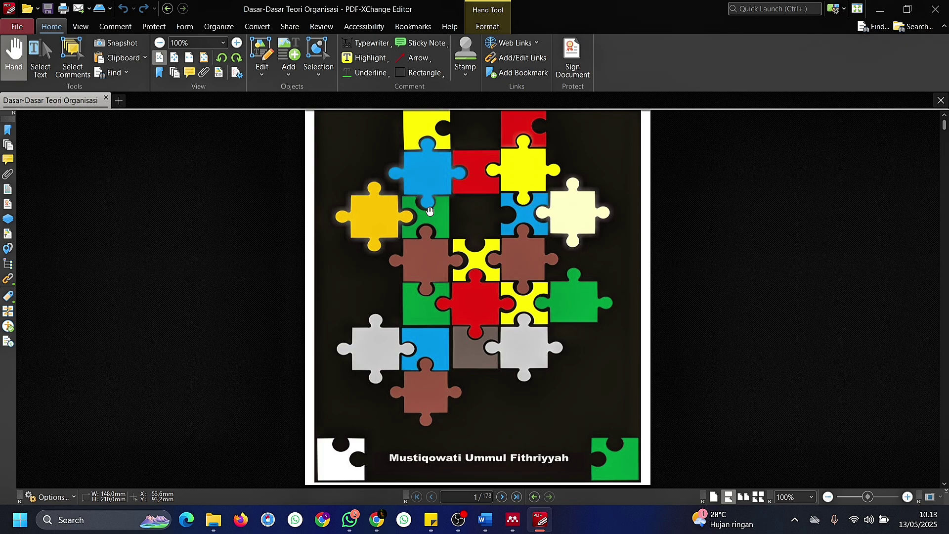
pyautogui.scroll(-5, 430, 211)
pyautogui.keyDown('ctrl'); pyautogui.scroll(3, 446, 356); pyautogui.keyUp('ctrl')
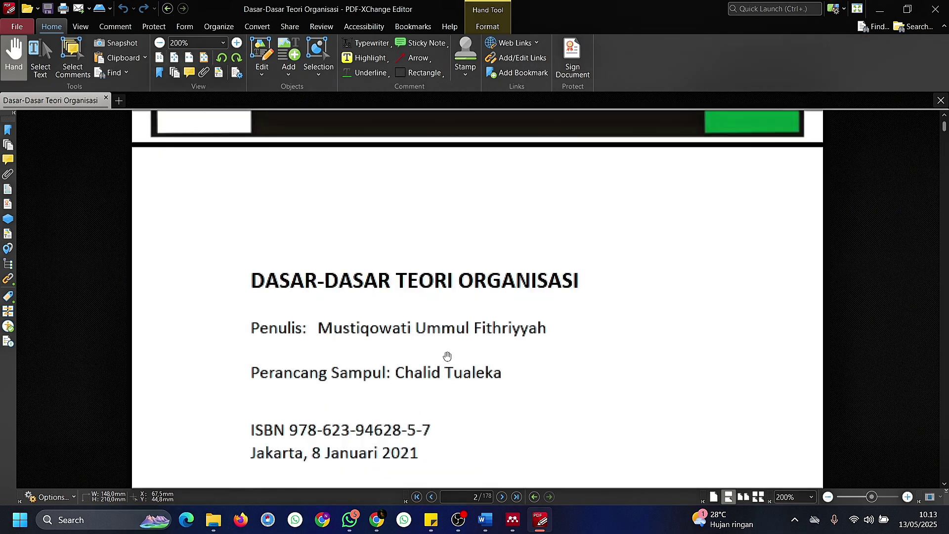
pyautogui.keyDown('ctrl'); pyautogui.scroll(1, 447, 356); pyautogui.keyUp('ctrl')
pyautogui.scroll(-1, 447, 354)
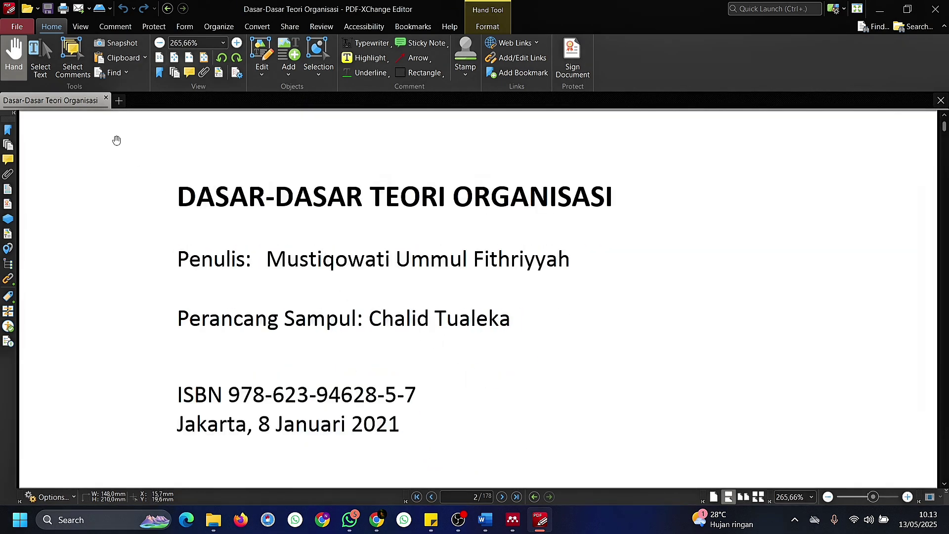
pyautogui.click(41, 58)
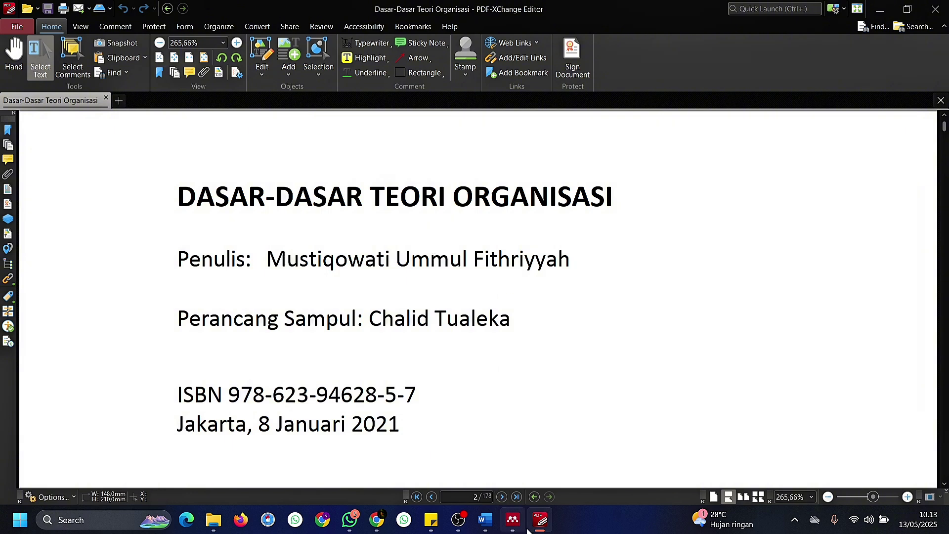
# Step: Copy the author's last name from the book PDF into the Mendeley entry's Authors field, followed by a comma
pyautogui.click(513, 520)
pyautogui.click(459, 192)
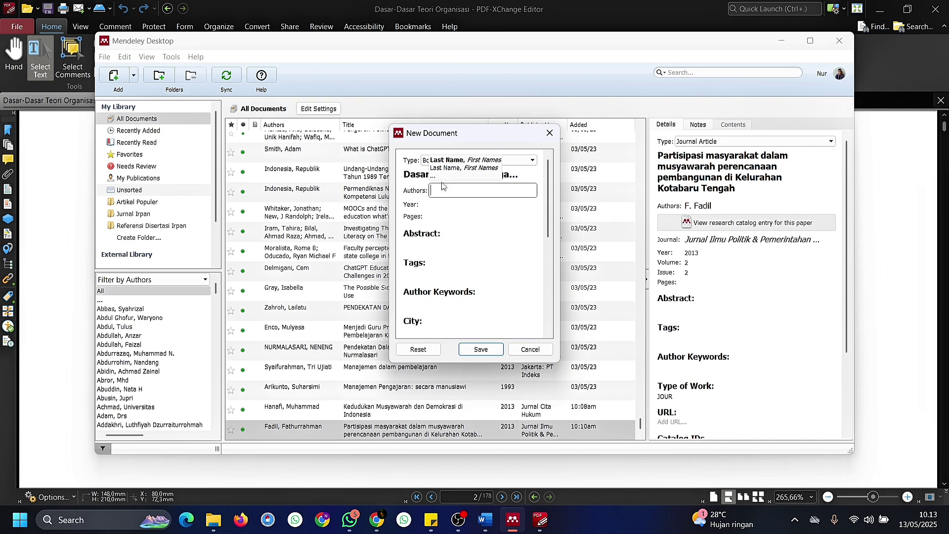
pyautogui.click(540, 519)
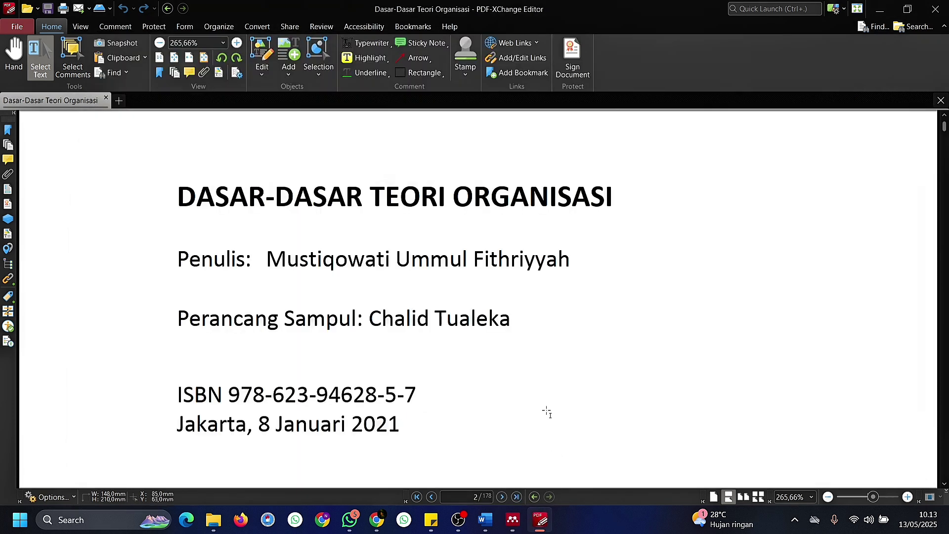
pyautogui.moveTo(475, 258); pyautogui.dragTo(576, 259)
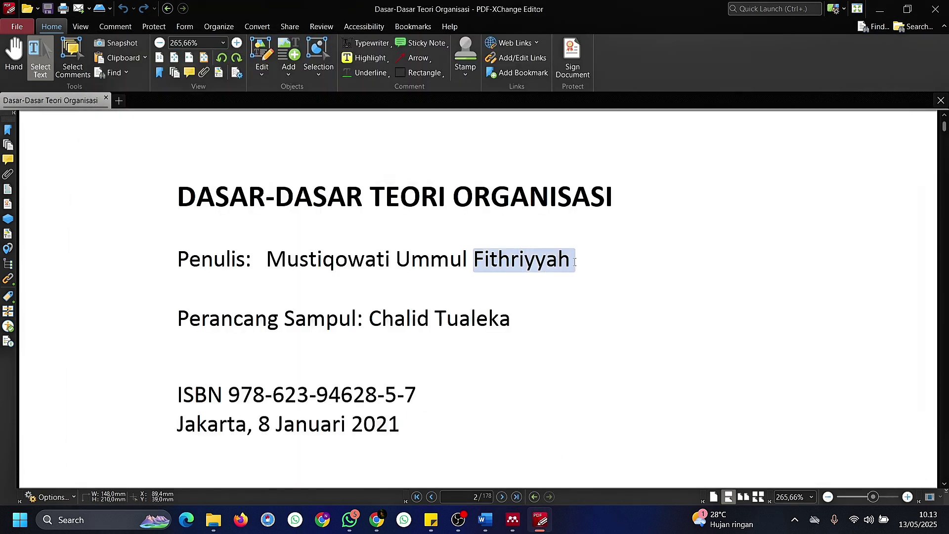
pyautogui.hotkey('ctrl', 'c')
pyautogui.click(512, 519)
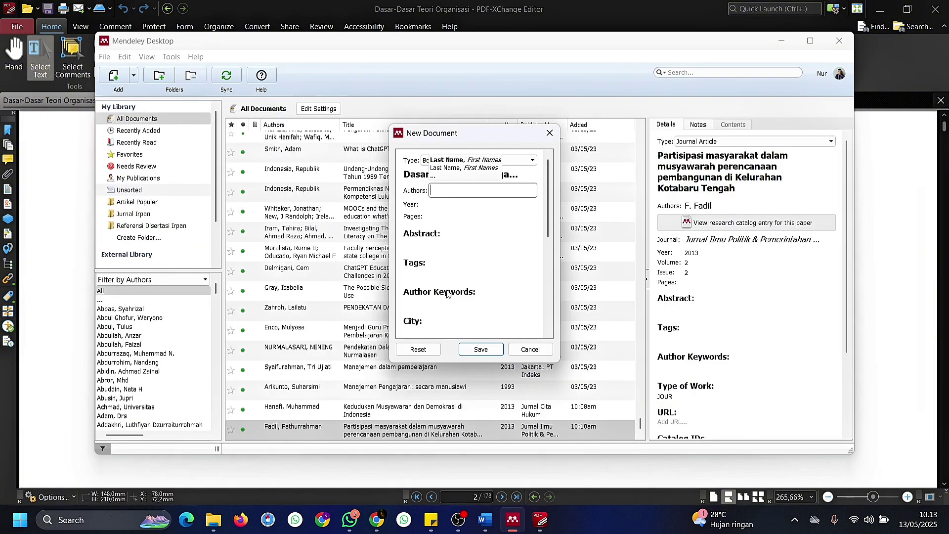
pyautogui.hotkey('ctrl', 'v')
pyautogui.write(',')
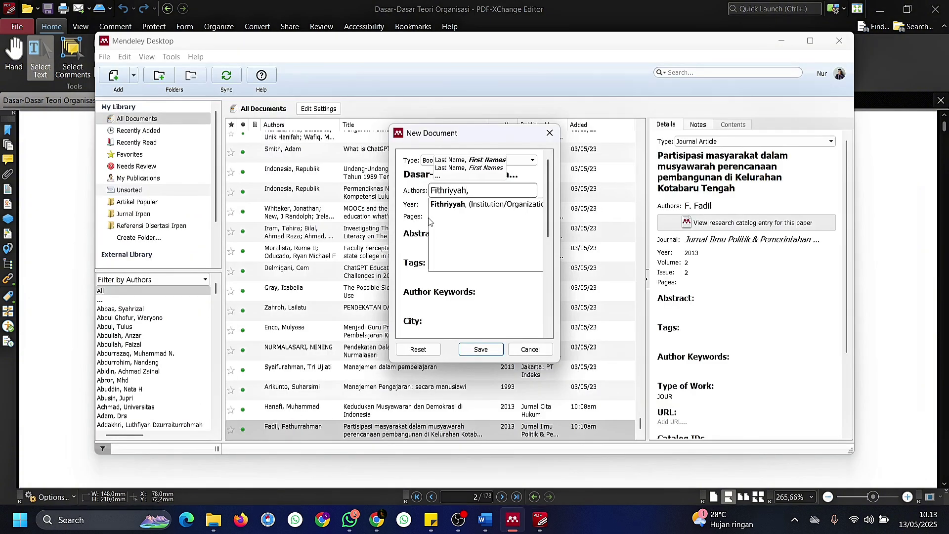
# Step: Check the author's first names in the book PDF and complete the Mendeley entry's author in last name, first names format
pyautogui.hotkey('alt', 'Tab')
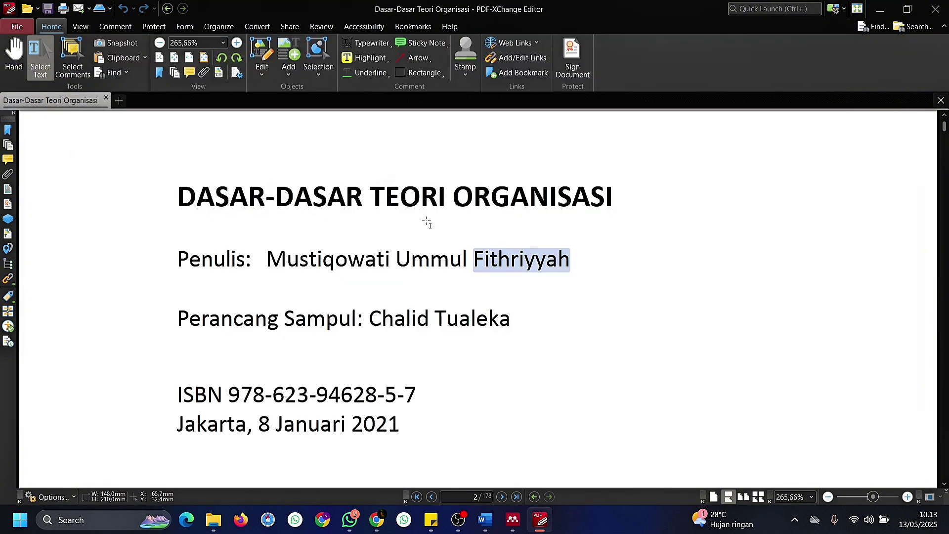
pyautogui.moveTo(267, 259); pyautogui.dragTo(468, 259)
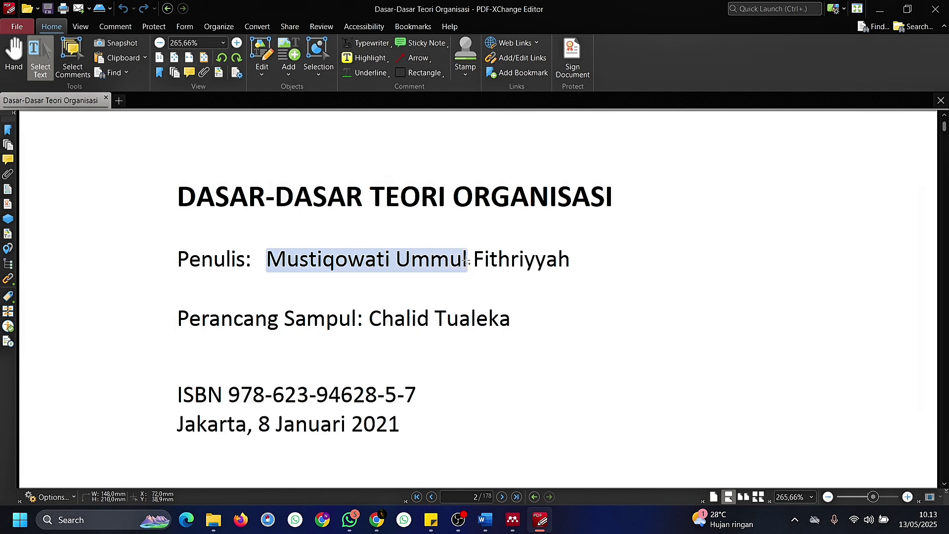
pyautogui.hotkey('alt', 'Tab')
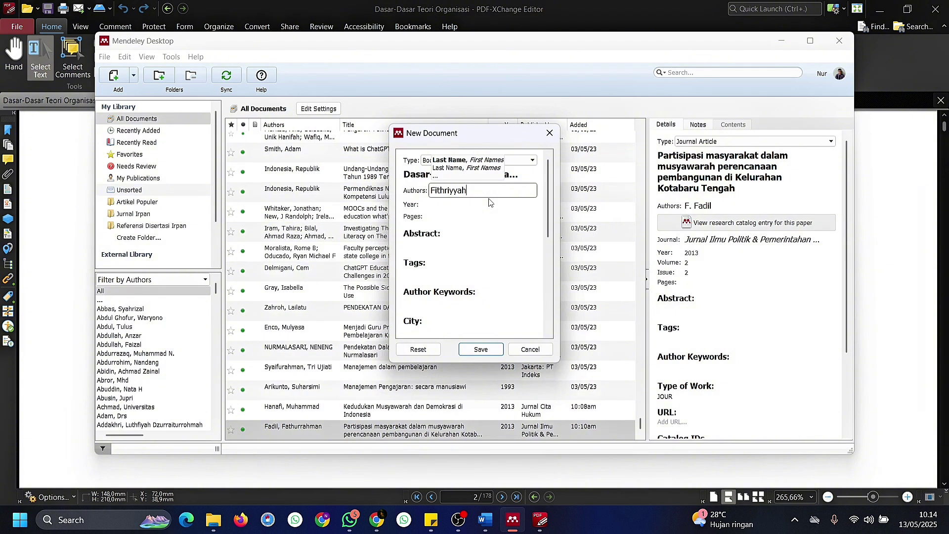
pyautogui.write(', Mustiqowati')
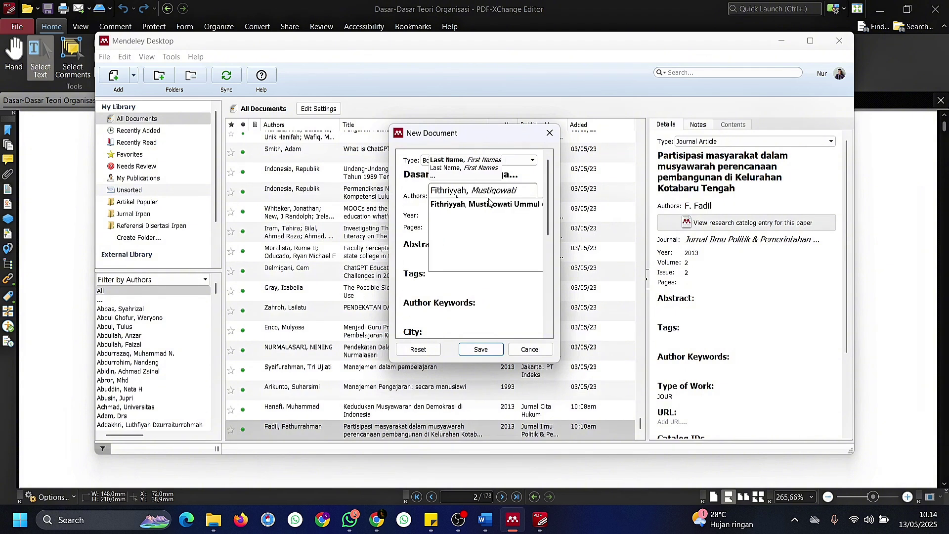
pyautogui.click(419, 218)
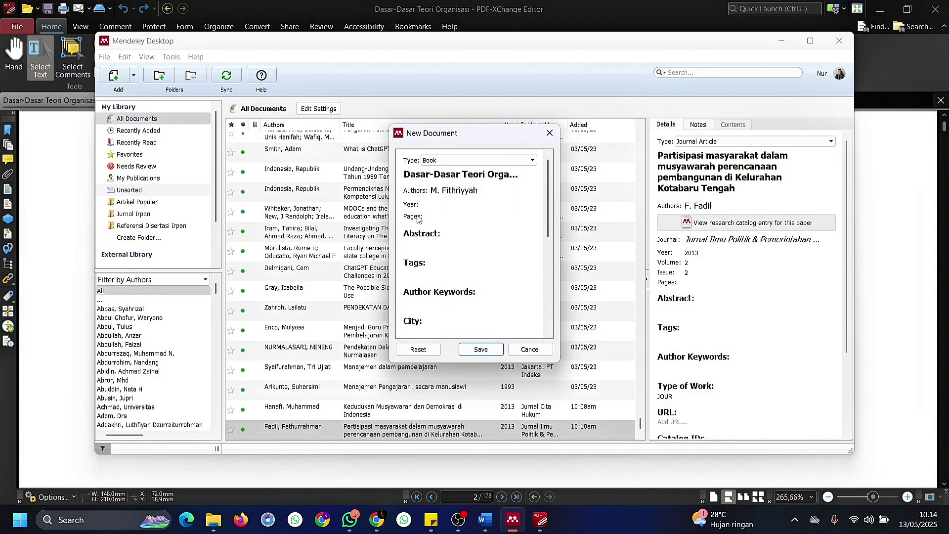
# Step: Look up the publication year on the PDF's imprint page and set the Mendeley entry's year to 2021
pyautogui.click(446, 204)
pyautogui.hotkey('alt', 'Tab')
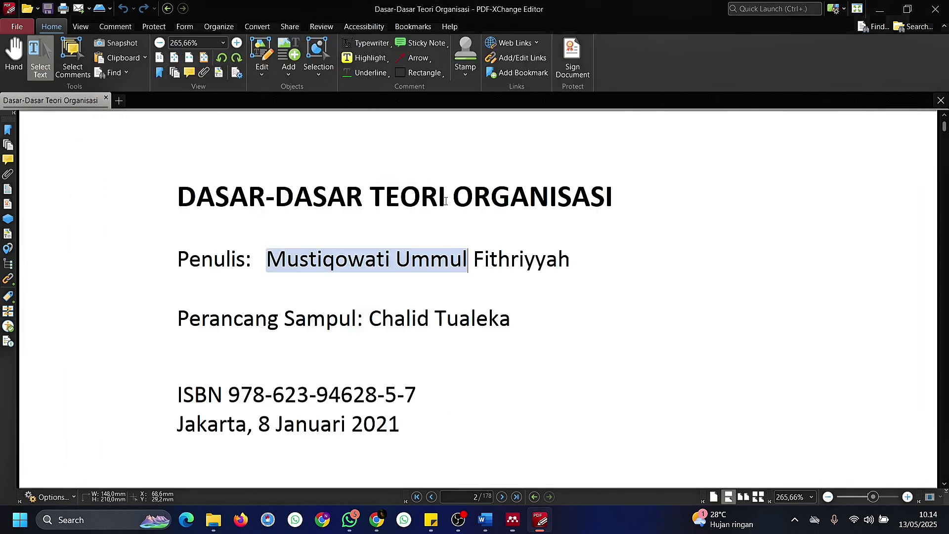
pyautogui.scroll(-2, 375, 308)
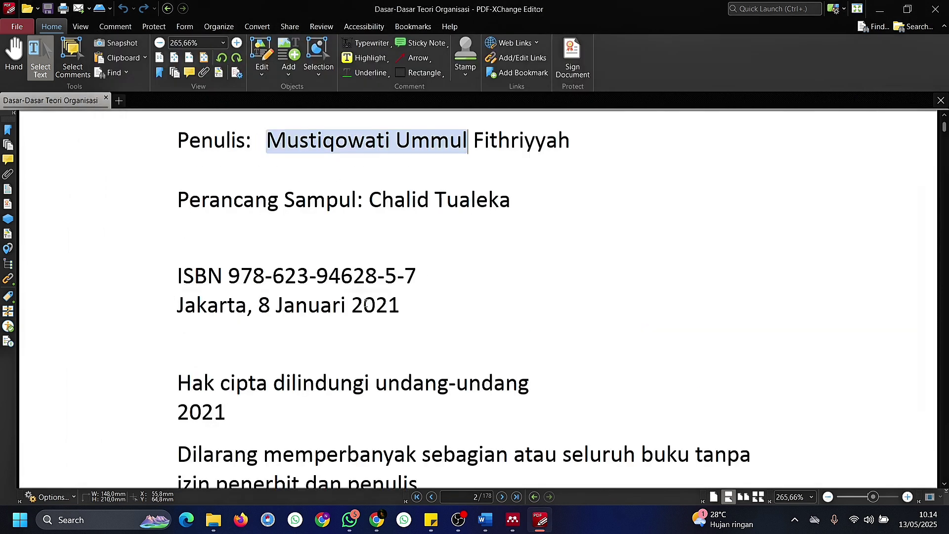
pyautogui.moveTo(352, 307); pyautogui.dragTo(396, 305)
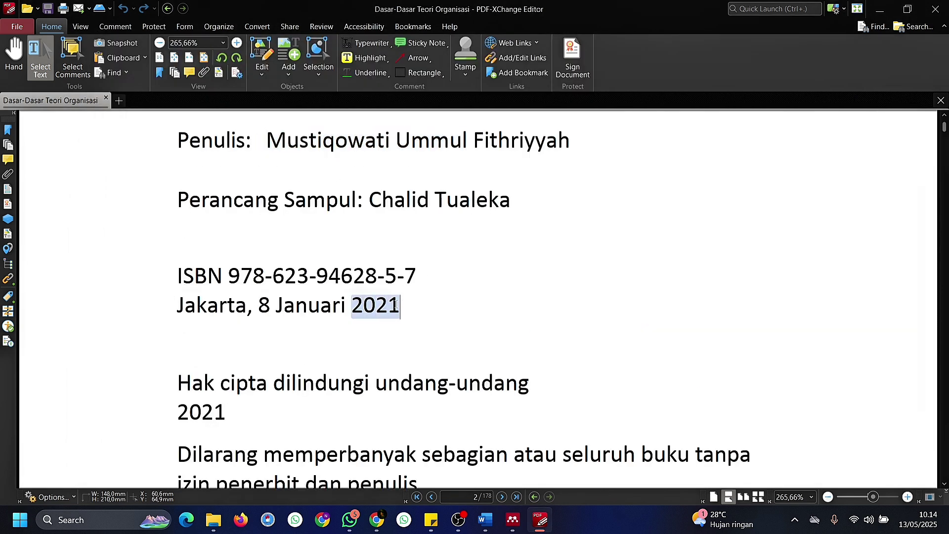
pyautogui.hotkey('alt', 'Tab')
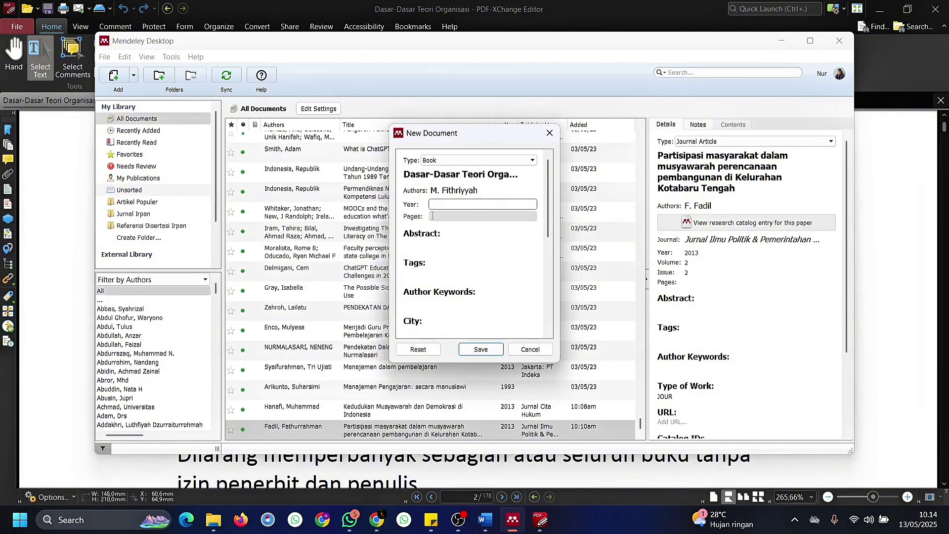
pyautogui.write('2021')
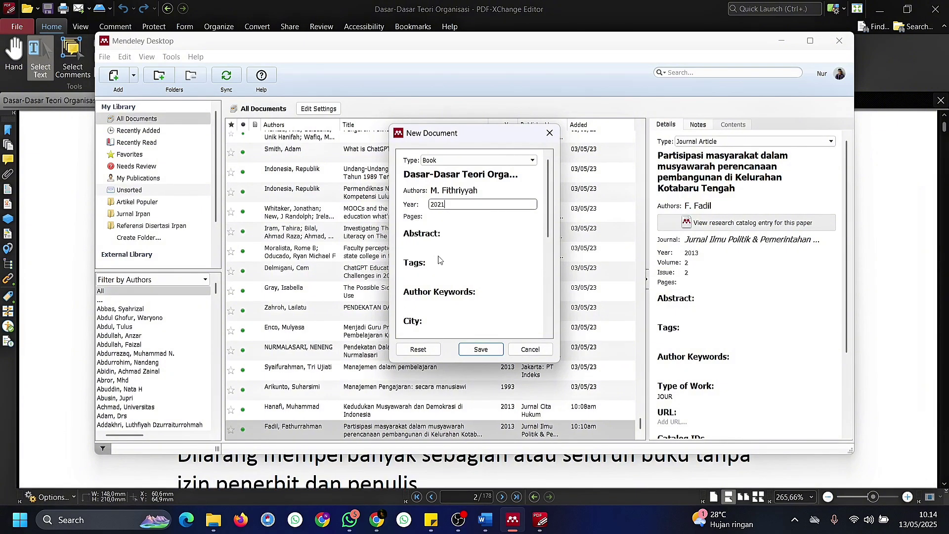
# Step: Leave the pages blank and copy "Jakarta" from the book PDF's imprint page into the Mendeley entry's city
pyautogui.click(433, 216)
pyautogui.scroll(-1, 442, 230)
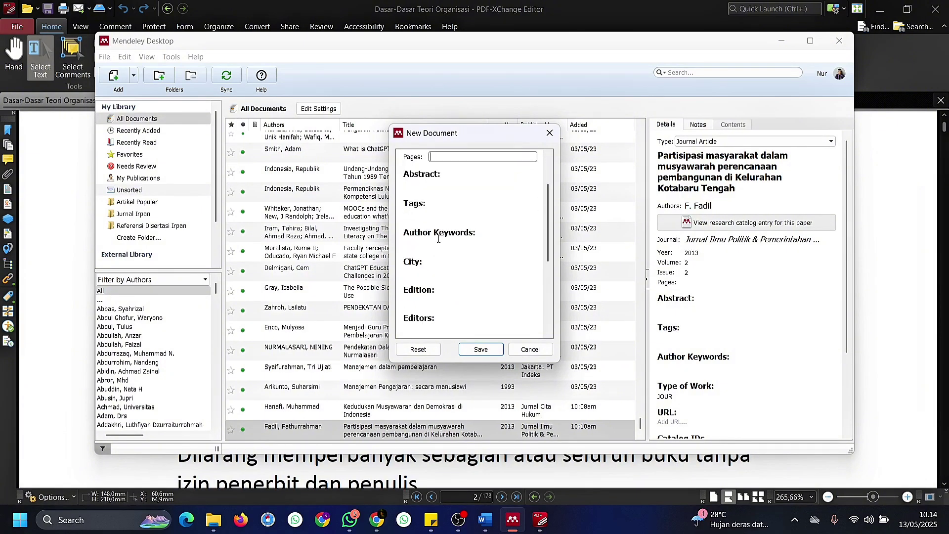
pyautogui.click(435, 275)
pyautogui.hotkey('alt', 'Tab')
pyautogui.scroll(-2, 436, 277)
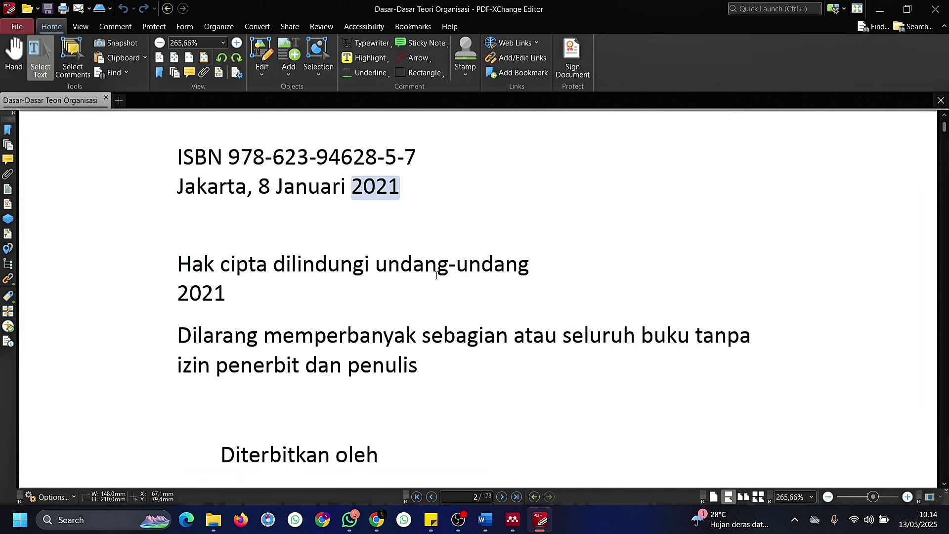
pyautogui.scroll(2, 435, 276)
pyautogui.click(180, 305)
pyautogui.moveTo(180, 305); pyautogui.dragTo(243, 310)
pyautogui.hotkey('alt', 'Tab')
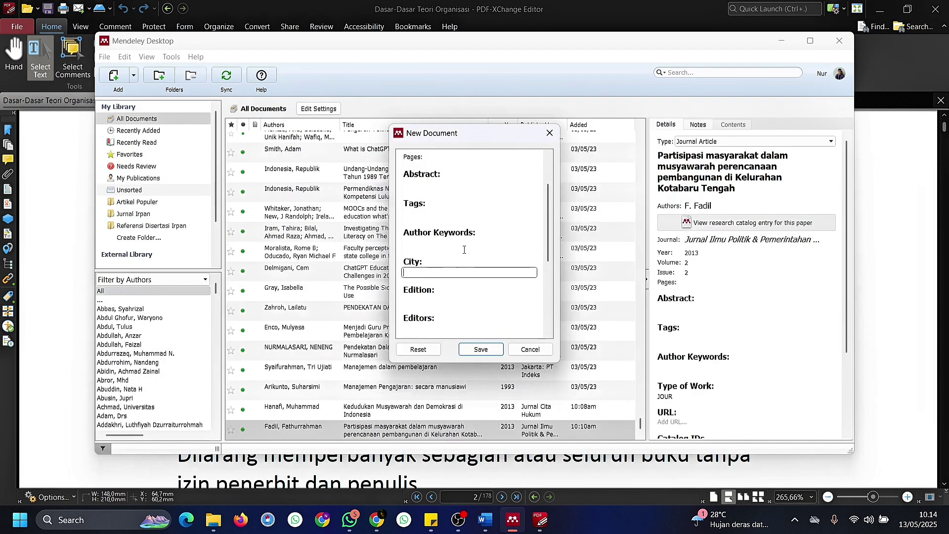
pyautogui.hotkey('ctrl', 'v')
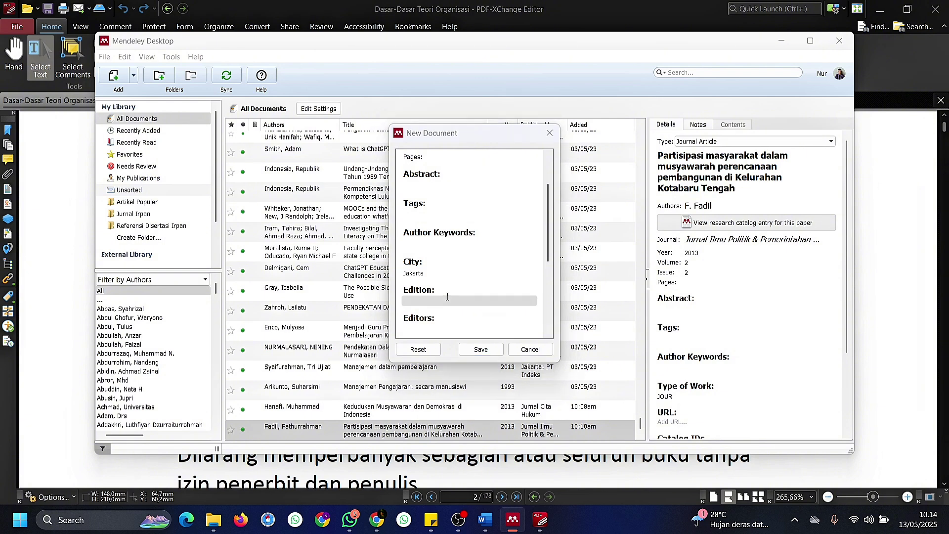
# Step: Examine the book PDF's front pages for edition information and return to the Mendeley entry
pyautogui.hotkey('alt', 'Tab')
pyautogui.scroll(3, 446, 296)
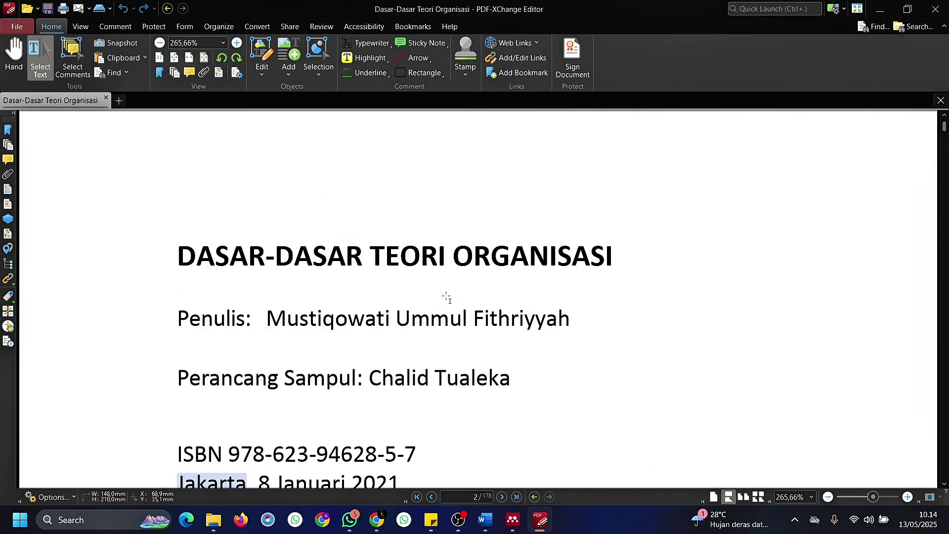
pyautogui.scroll(-4, 446, 296)
pyautogui.scroll(-3, 446, 297)
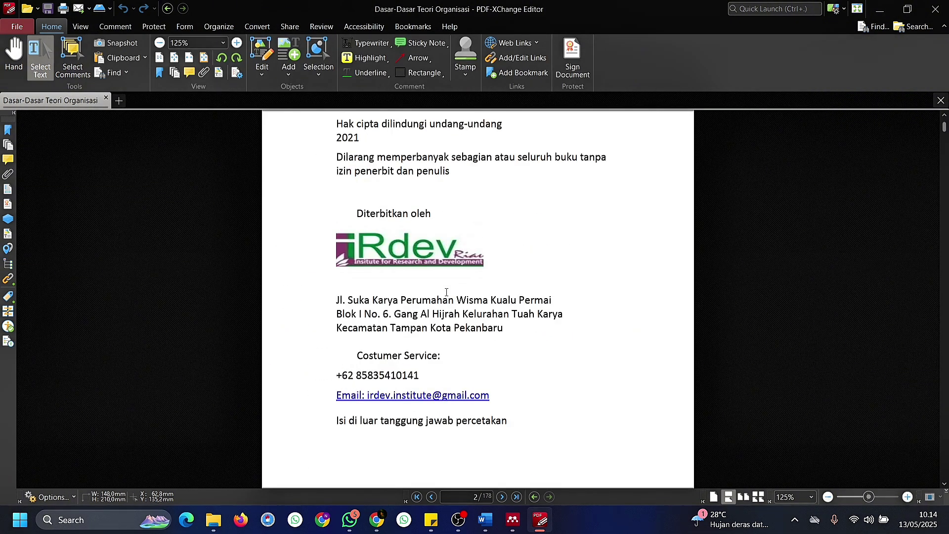
pyautogui.scroll(1, 446, 292)
pyautogui.scroll(-5, 446, 292)
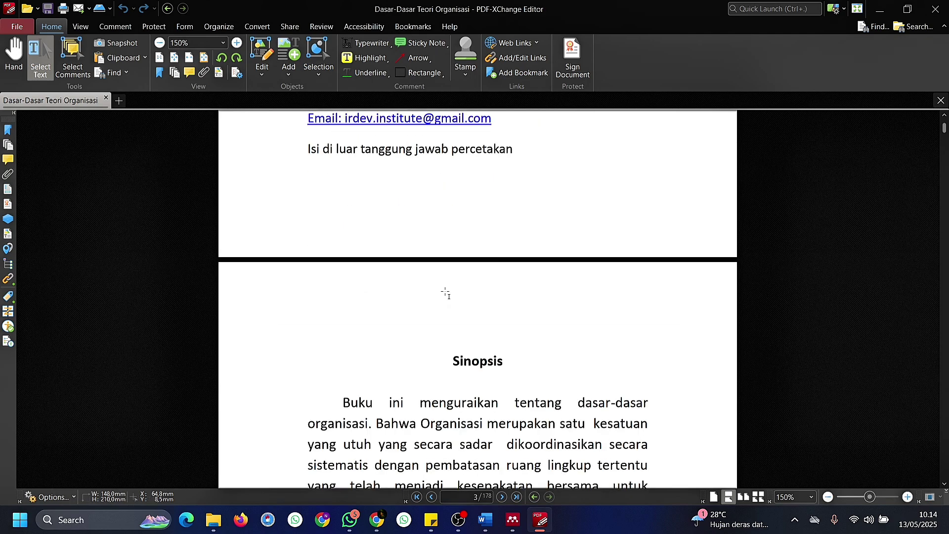
pyautogui.scroll(7, 446, 292)
pyautogui.scroll(2, 446, 293)
pyautogui.hotkey('alt', 'Tab')
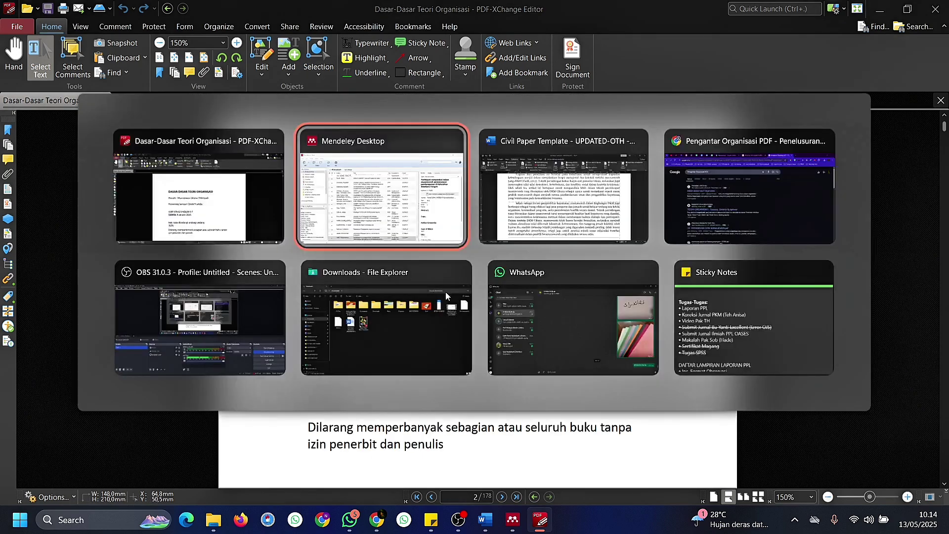
# Step: Open the Mendeley entry's Editors field for editing and search the book PDF's imprint page for an editor
pyautogui.scroll(-1, 448, 283)
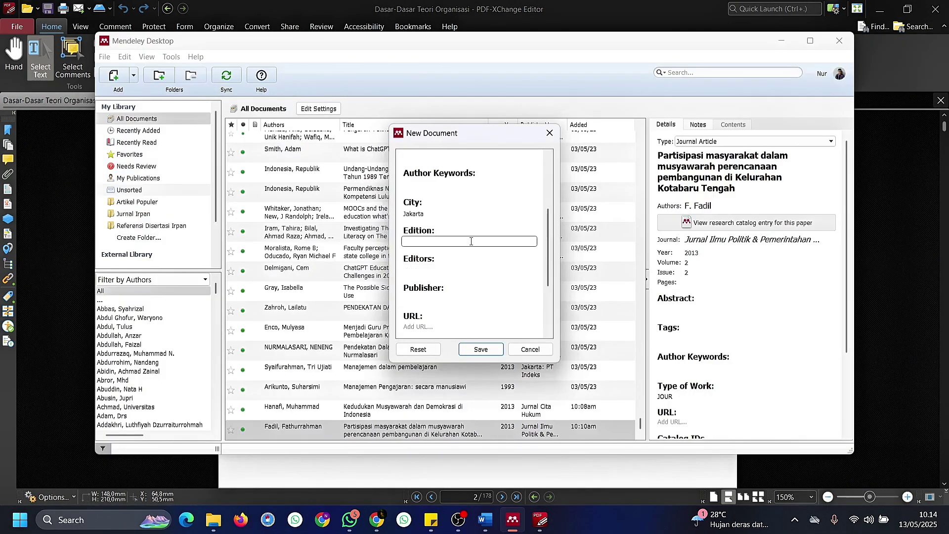
pyautogui.click(424, 270)
pyautogui.hotkey('alt', 'Tab')
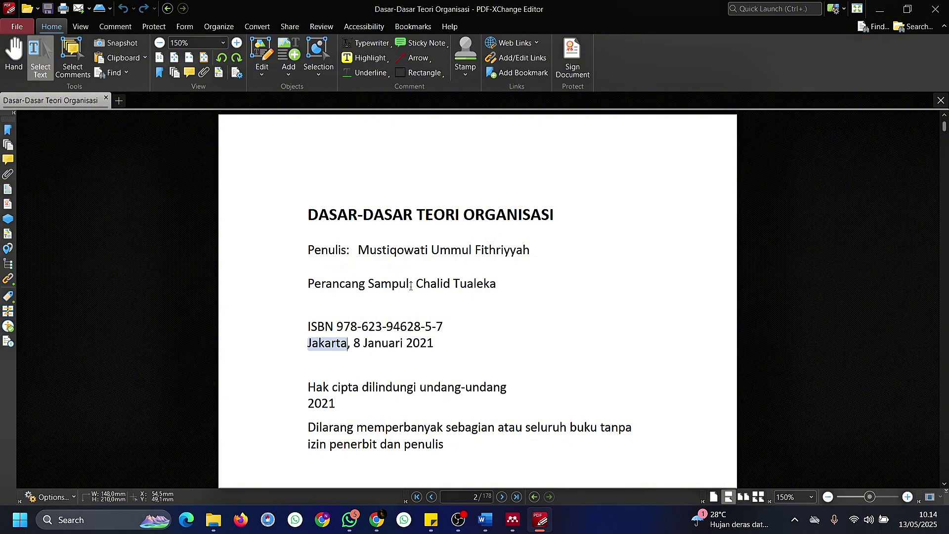
pyautogui.scroll(-5, 417, 286)
pyautogui.scroll(4, 417, 285)
pyautogui.scroll(-6, 417, 285)
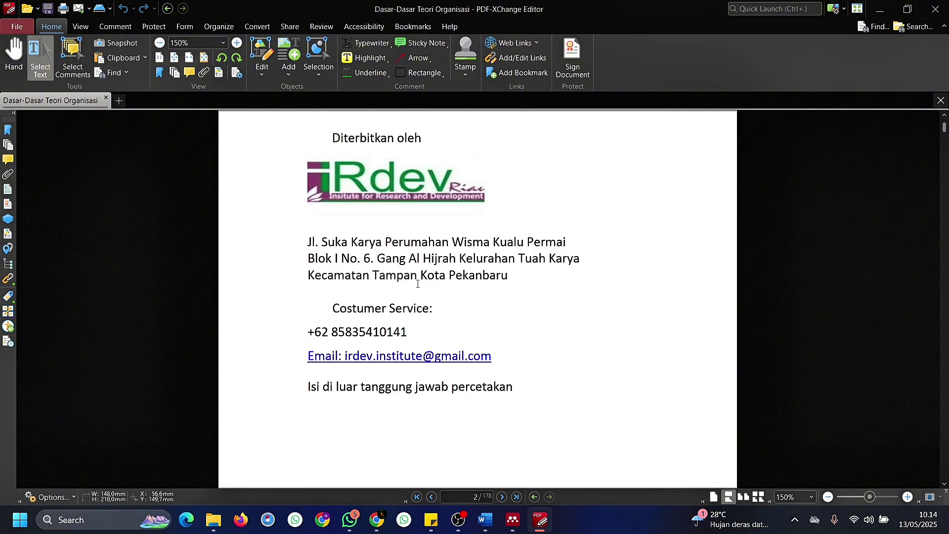
pyautogui.scroll(-3, 418, 284)
pyautogui.scroll(8, 418, 284)
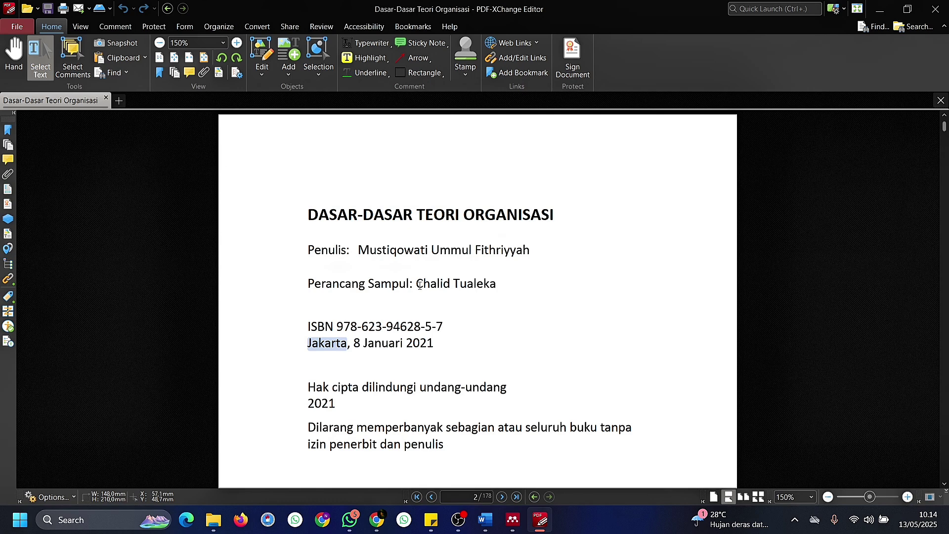
# Step: Enter the cover designer's name from the book PDF as the Mendeley entry's editor, last name first
pyautogui.moveTo(417, 284); pyautogui.dragTo(496, 285)
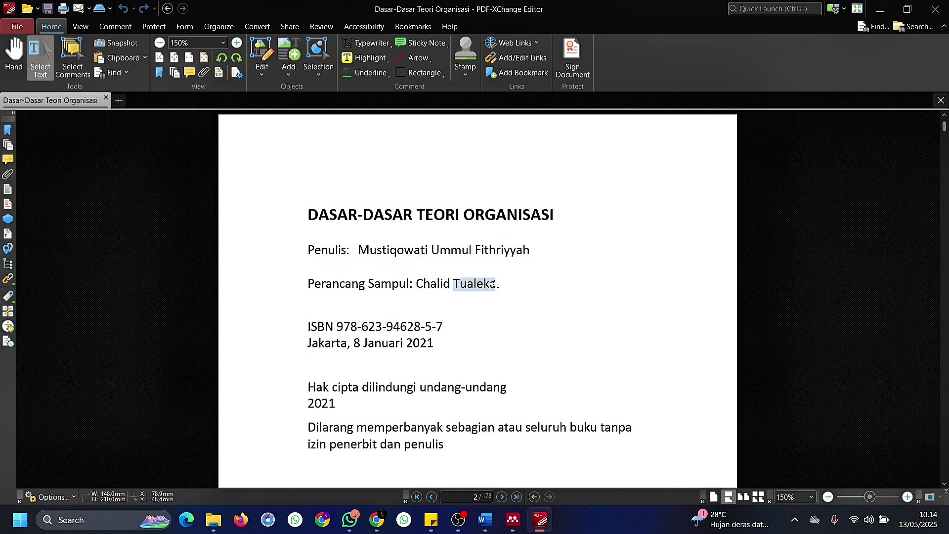
pyautogui.hotkey('ctrl', 'c')
pyautogui.hotkey('alt', 'Tab')
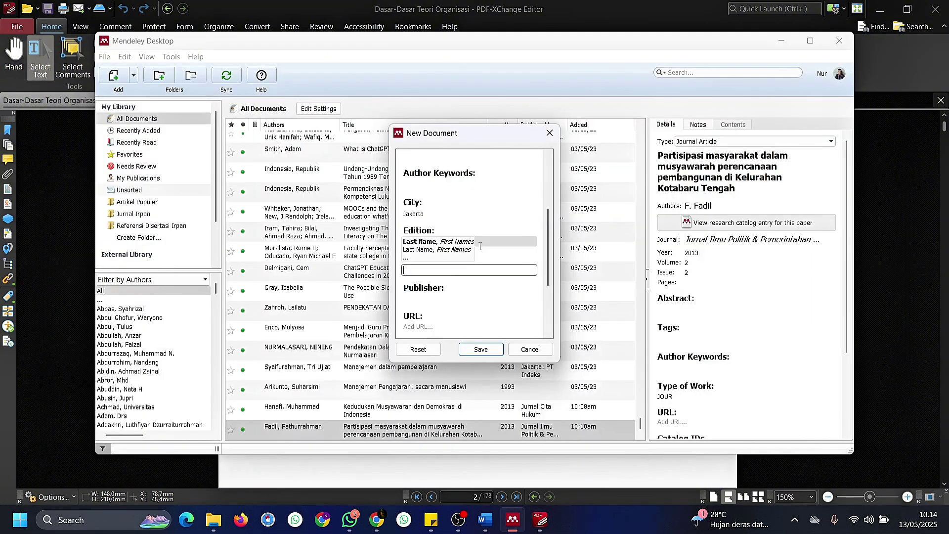
pyautogui.hotkey('ctrl', 'v')
pyautogui.write(',')
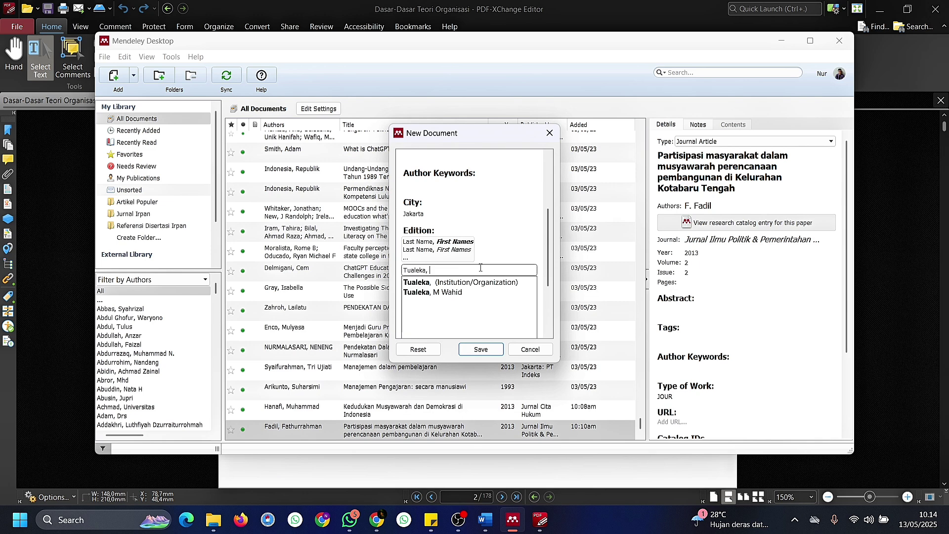
pyautogui.write(' Chalid')
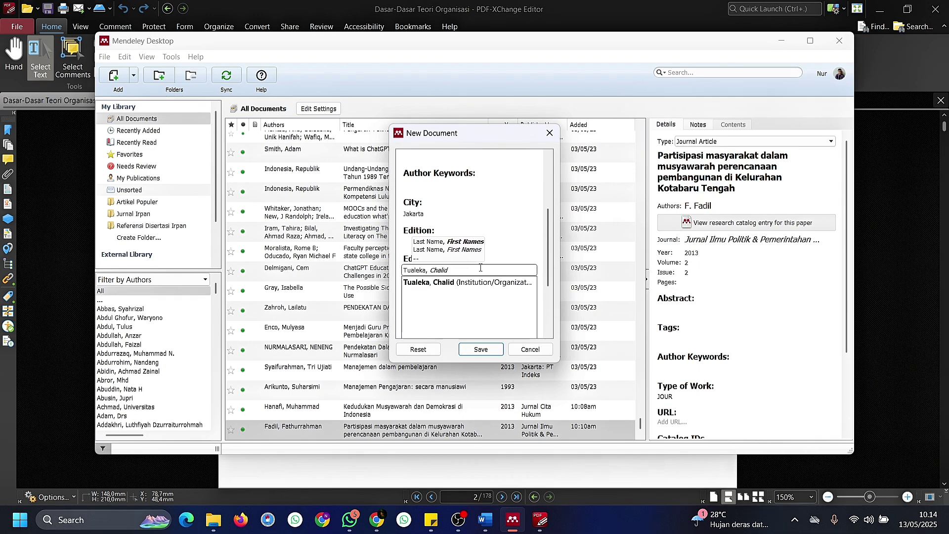
# Step: Confirm the editor in the Mendeley entry and look up the publisher on the book PDF's imprint page
pyautogui.press('Return')
pyautogui.scroll(-2, 511, 225)
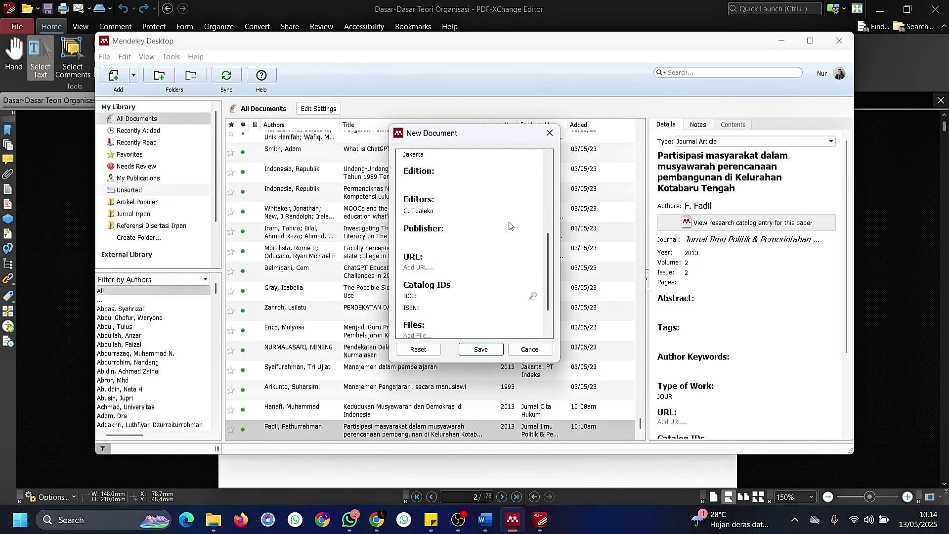
pyautogui.hotkey('alt', 'Tab')
pyautogui.scroll(-4, 363, 352)
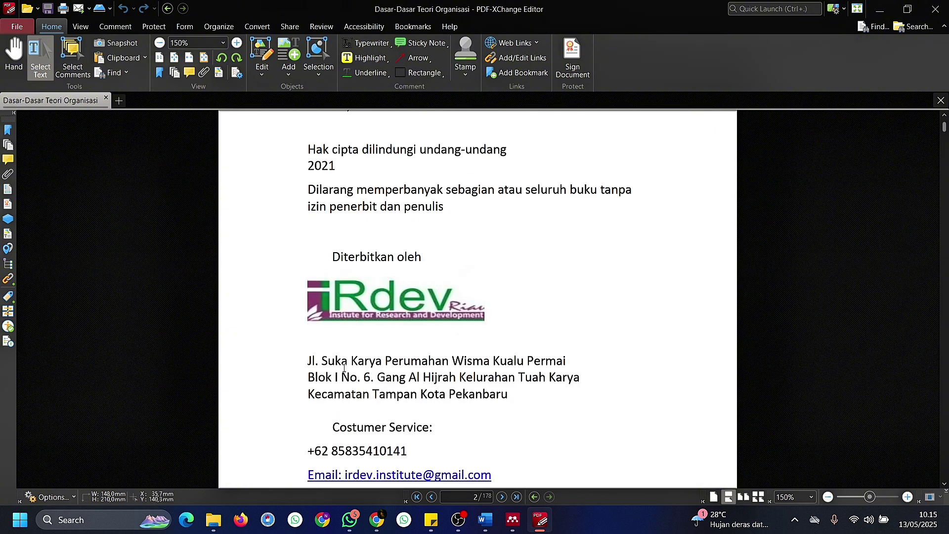
pyautogui.scroll(-1, 566, 292)
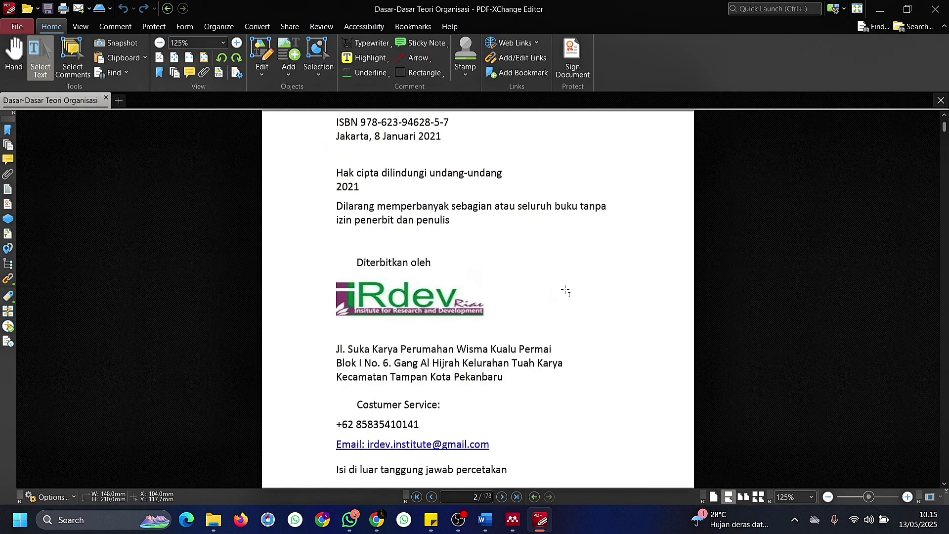
pyautogui.scroll(-10, 566, 292)
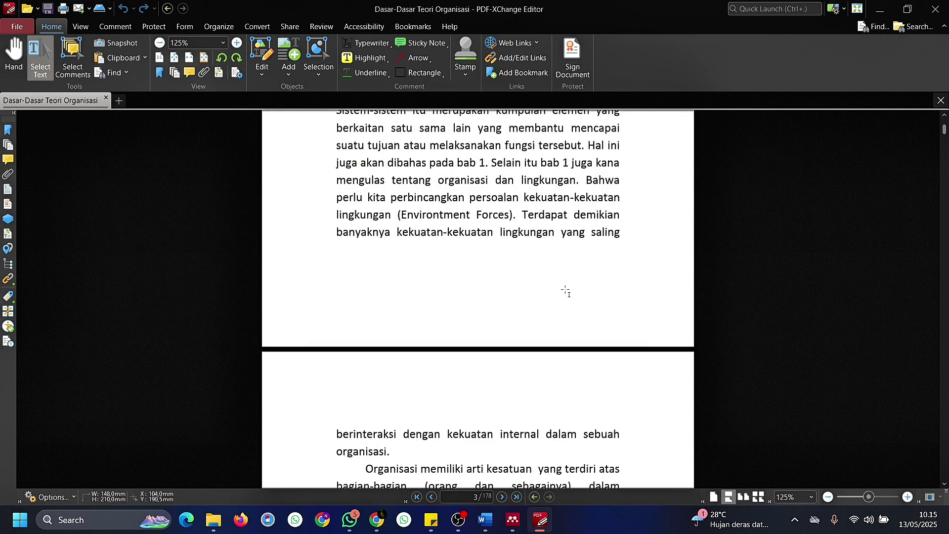
pyautogui.scroll(4, 566, 290)
pyautogui.scroll(8, 567, 288)
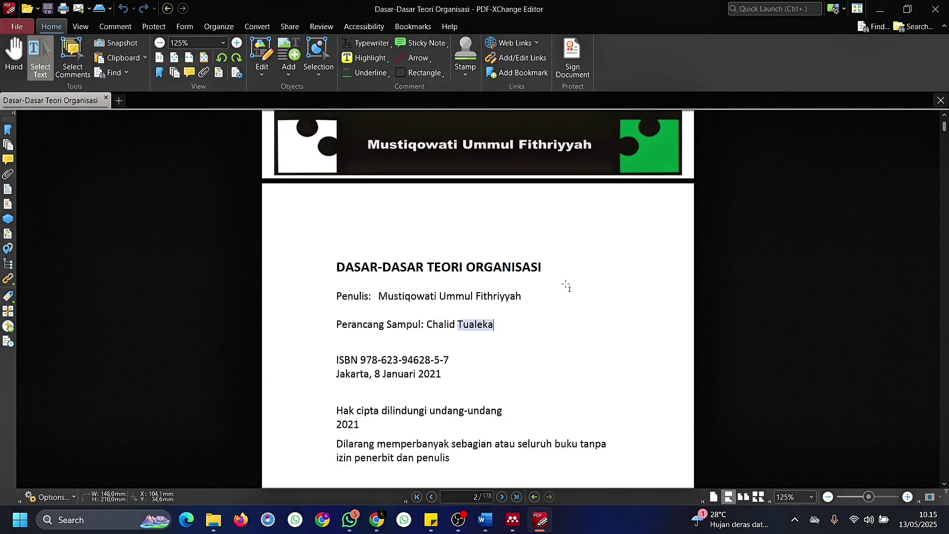
pyautogui.scroll(-3, 566, 283)
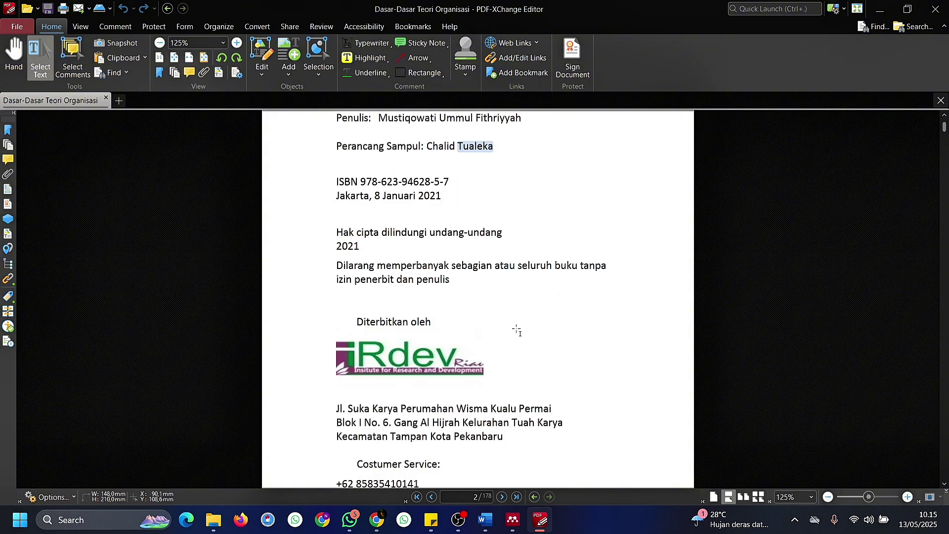
pyautogui.hotkey('ctrl', '2')
pyautogui.scroll(-1, 388, 385)
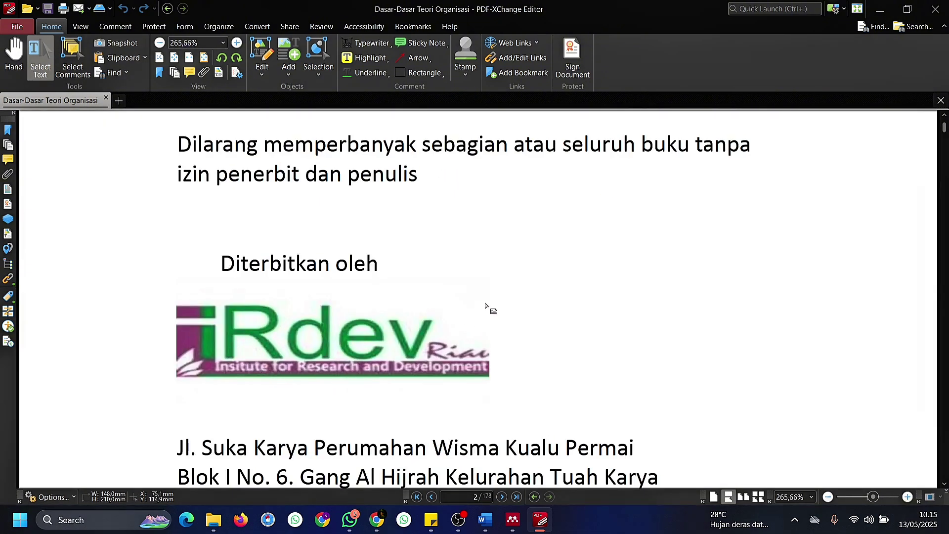
# Step: Set the Mendeley entry's publisher to "IRDev" and open its URL field for editing
pyautogui.hotkey('alt', 'Tab')
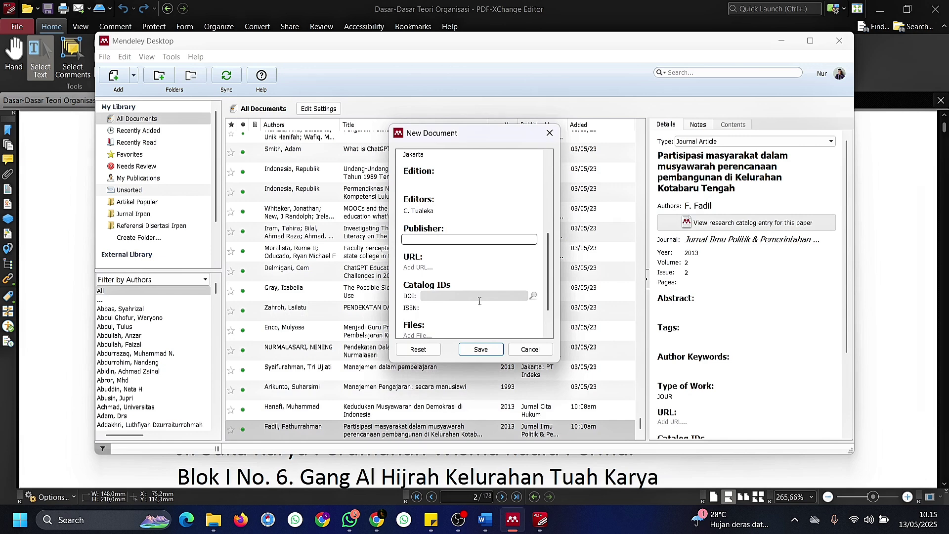
pyautogui.write('IRDev')
pyautogui.click(472, 267)
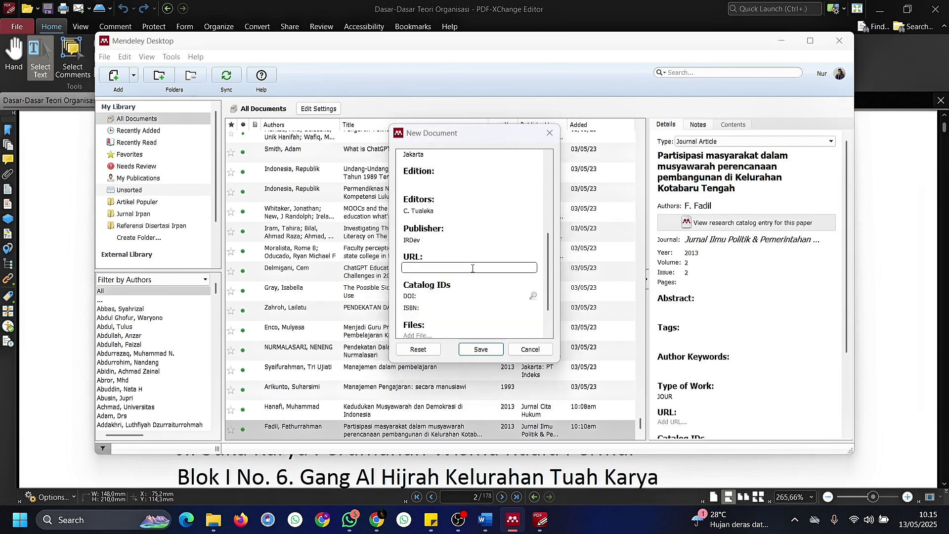
# Step: Check the book PDF's imprint page for a web address and return to the Mendeley entry
pyautogui.hotkey('alt', 'Tab')
pyautogui.scroll(-3, 471, 270)
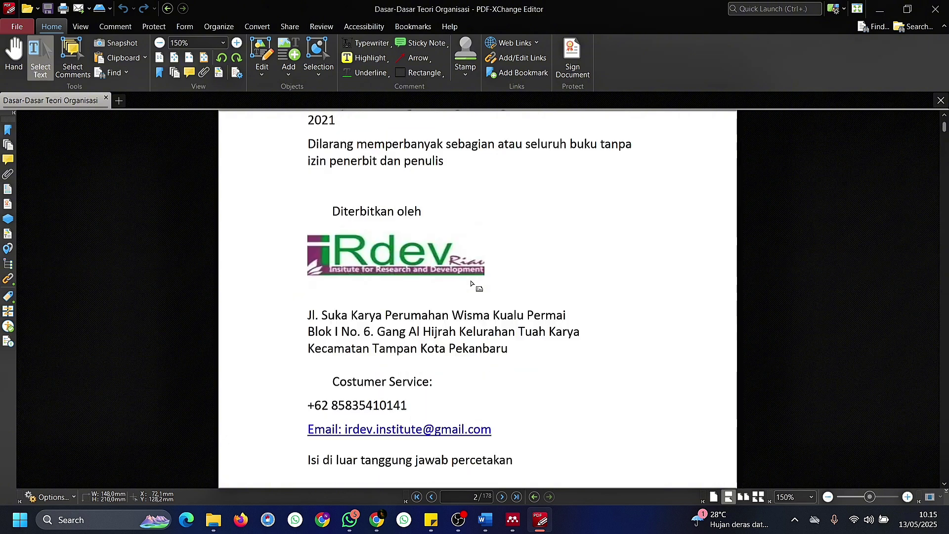
pyautogui.scroll(-1, 472, 277)
pyautogui.scroll(4, 471, 281)
pyautogui.hotkey('alt', 'Tab')
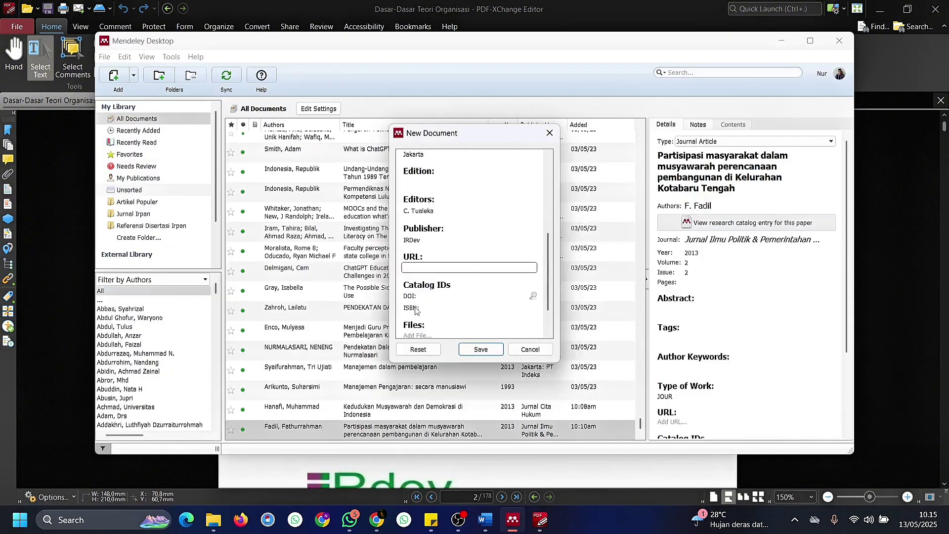
pyautogui.hotkey('alt', 'Tab')
pyautogui.moveTo(339, 278); pyautogui.dragTo(451, 283)
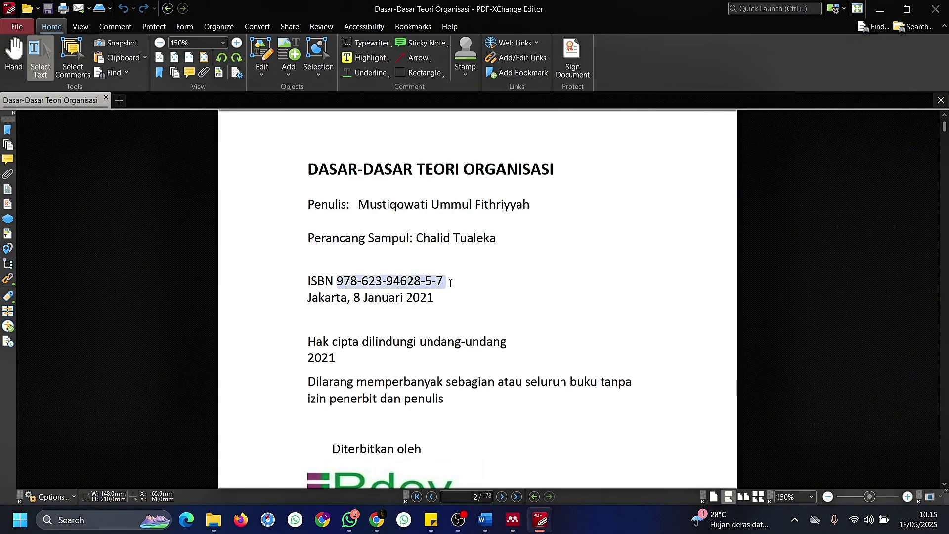
pyautogui.hotkey('alt', 'Tab')
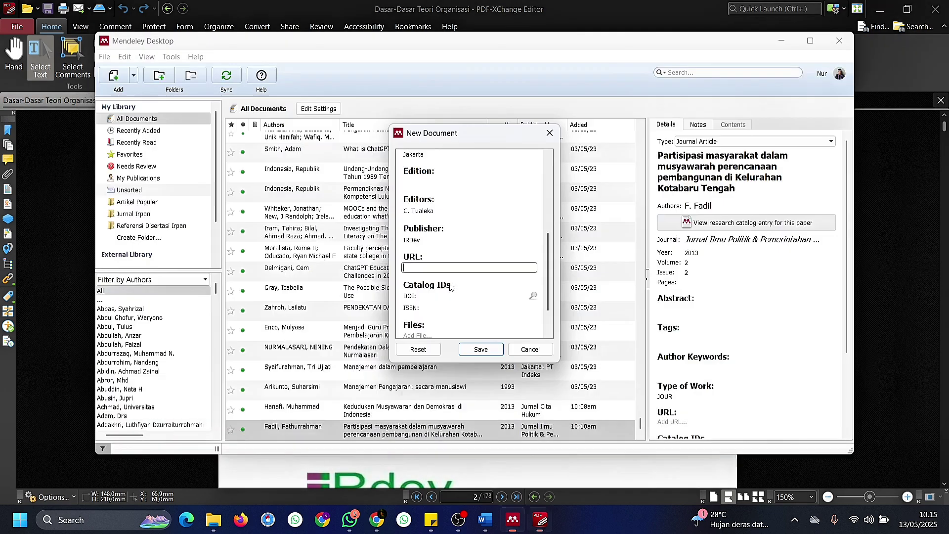
pyautogui.click(442, 308)
pyautogui.hotkey('ctrl', 'v')
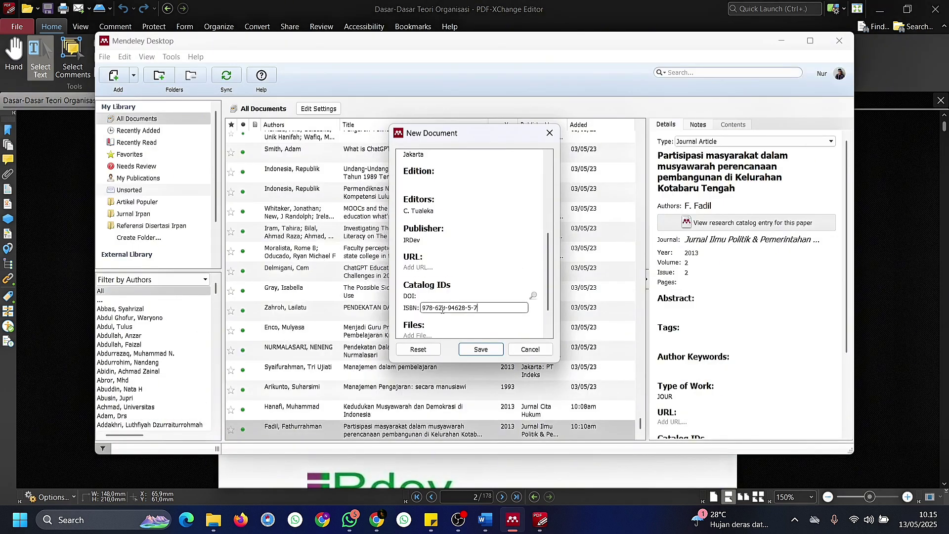
pyautogui.click(444, 284)
# Step: Copy the entry's title "Dasar-Dasar Teori Organisasi", save the book entry and review its details in the library
pyautogui.scroll(5, 443, 284)
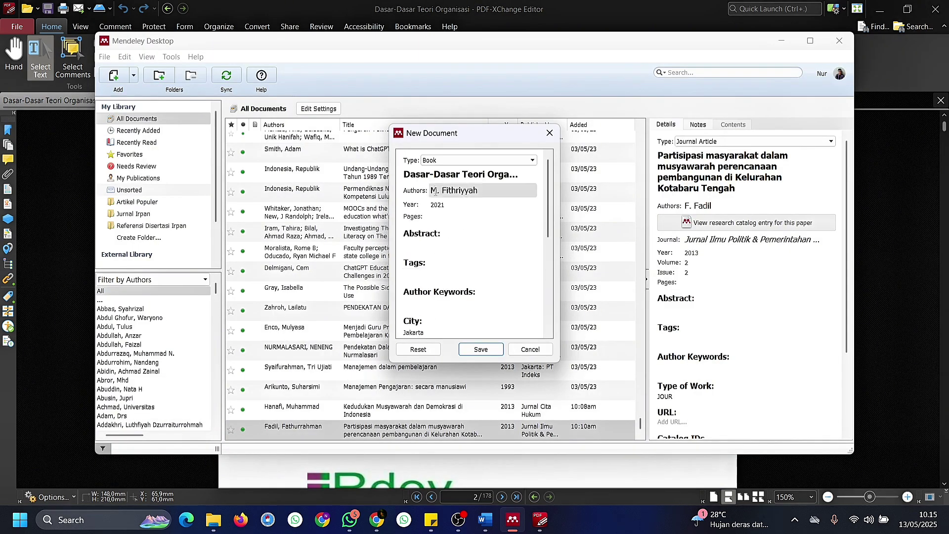
pyautogui.click(455, 174)
pyautogui.tripleClick(456, 174)
pyautogui.hotkey('ctrl', 'c')
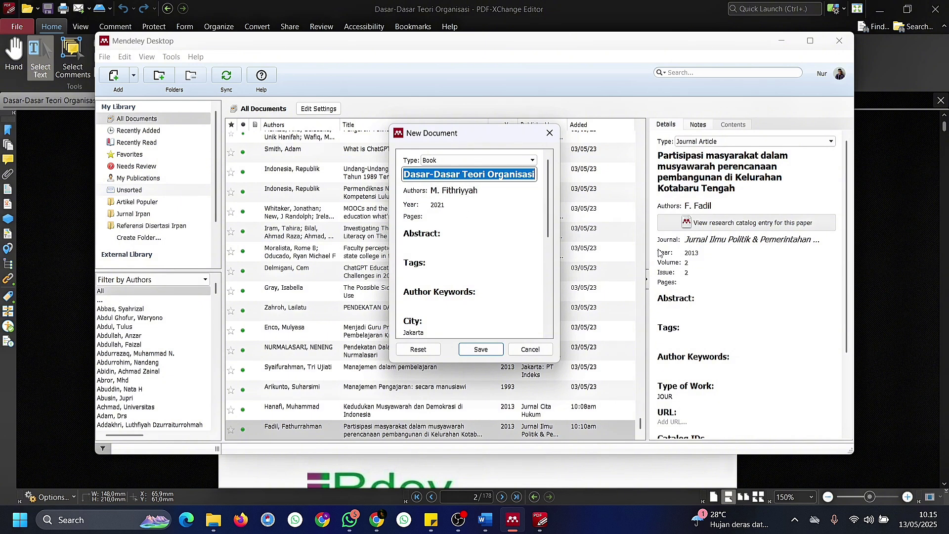
pyautogui.click(487, 350)
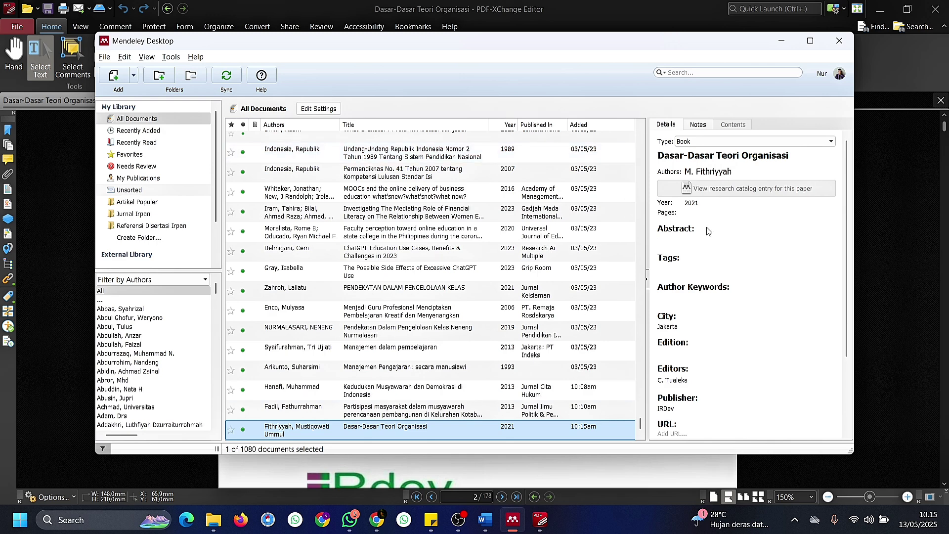
pyautogui.scroll(-3, 722, 281)
pyautogui.scroll(-3, 722, 280)
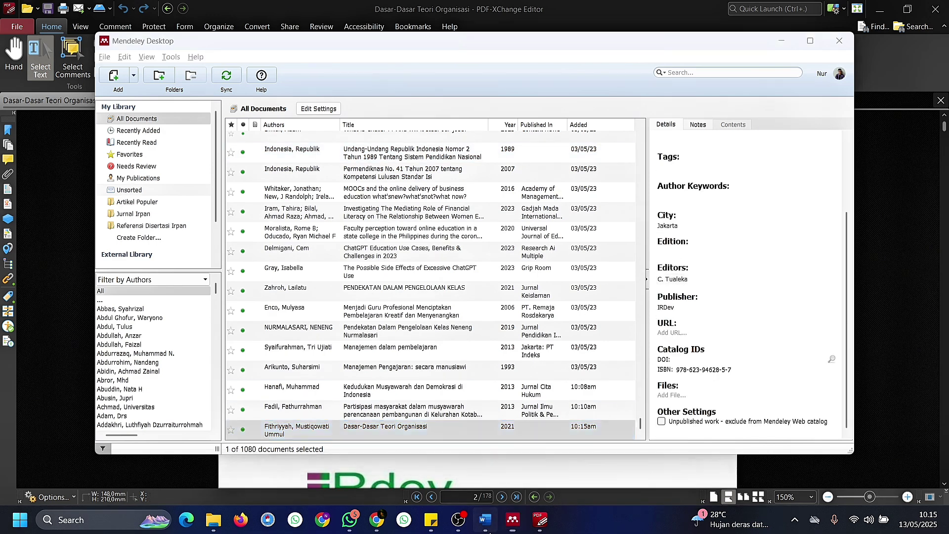
# Step: In the Word article, insert a Mendeley citation of "Dasar-Dasar Teori Organisasi" after "budaya dialogis dan partisipatif", before the full stop
pyautogui.hotkey('alt', 'Tab')
pyautogui.keyDown('ctrl'); pyautogui.click(675, 340); pyautogui.keyUp('ctrl')
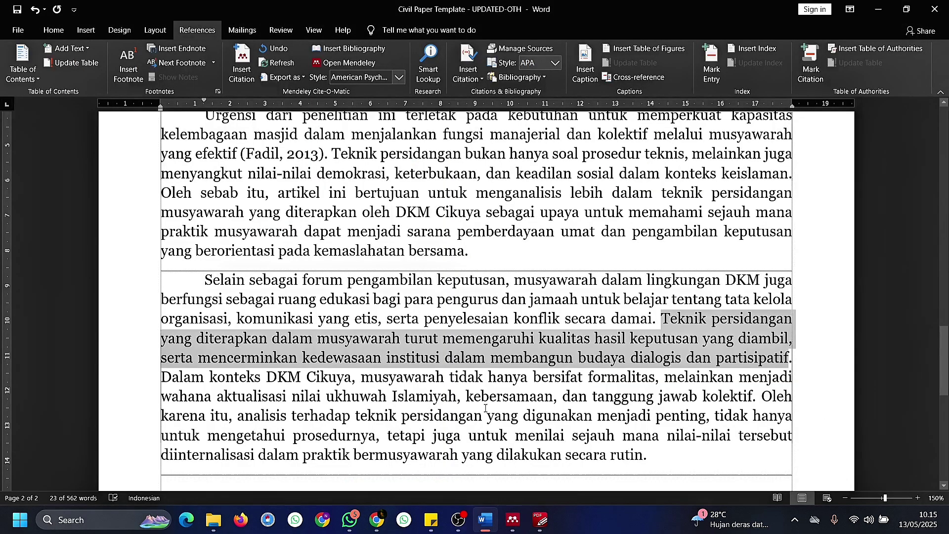
pyautogui.click(789, 361)
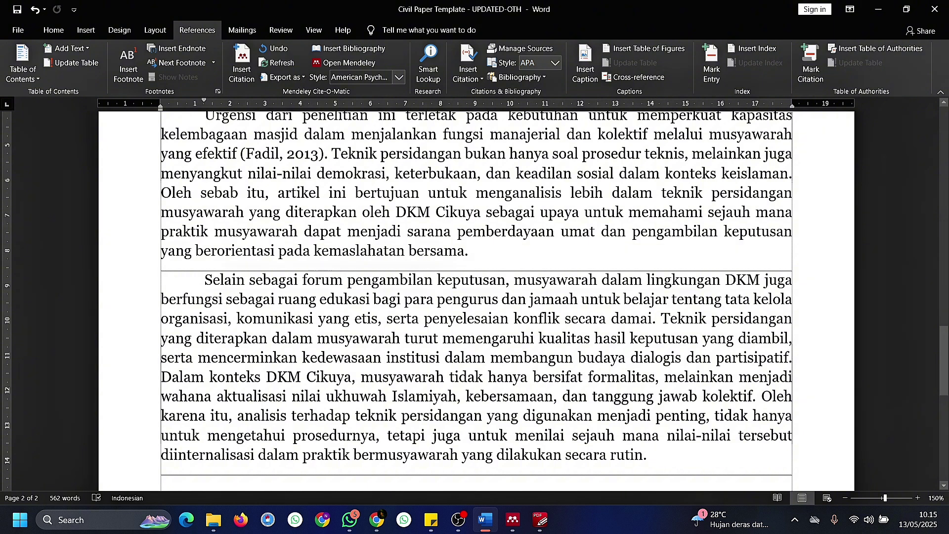
pyautogui.click(238, 70)
pyautogui.hotkey('ctrl', 'v')
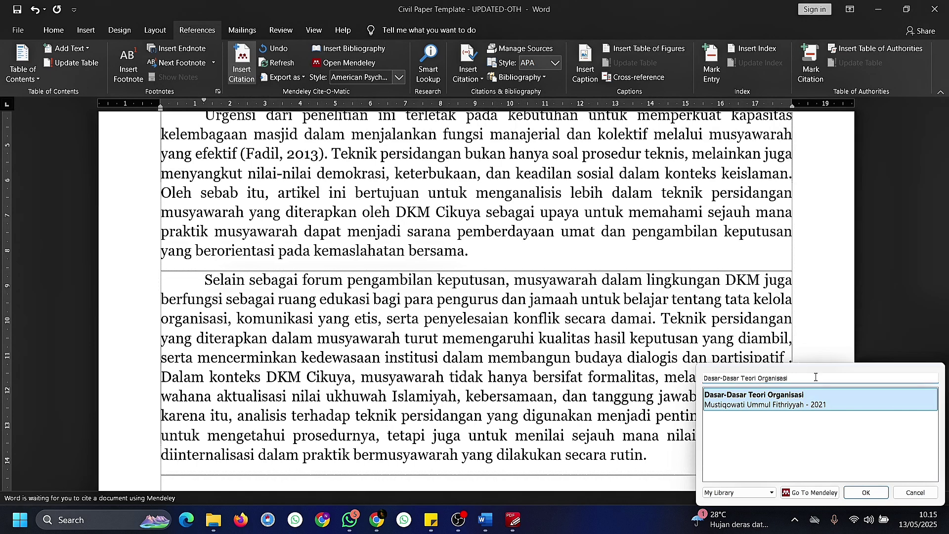
pyautogui.click(833, 405)
pyautogui.click(863, 395)
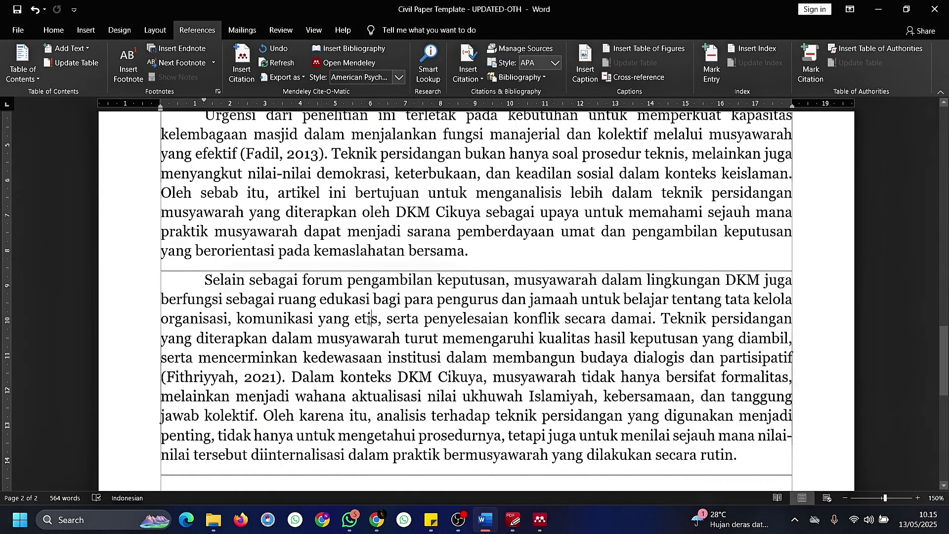
pyautogui.click(174, 378)
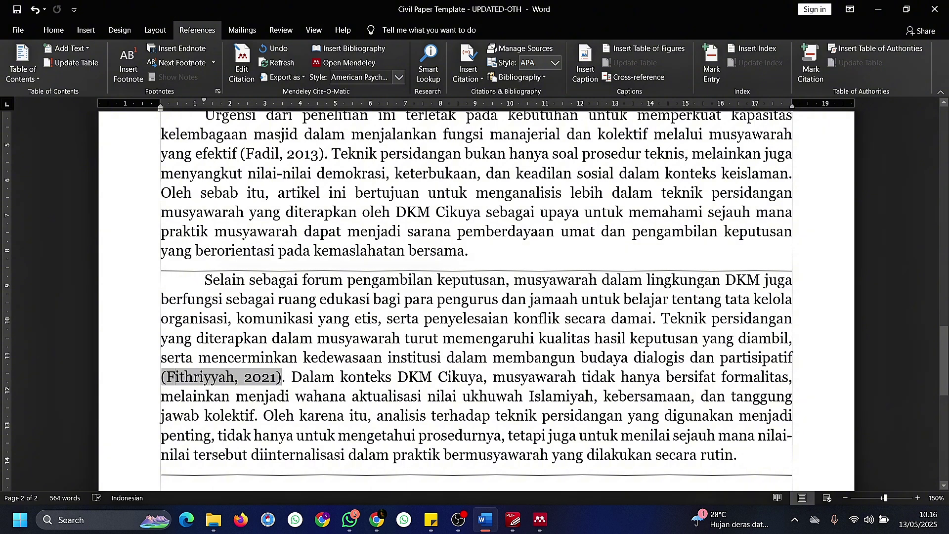
pyautogui.click(367, 341)
# Step: Return to Mendeley Desktop, start a new manual entry and set its document type to Film
pyautogui.scroll(-4, 366, 341)
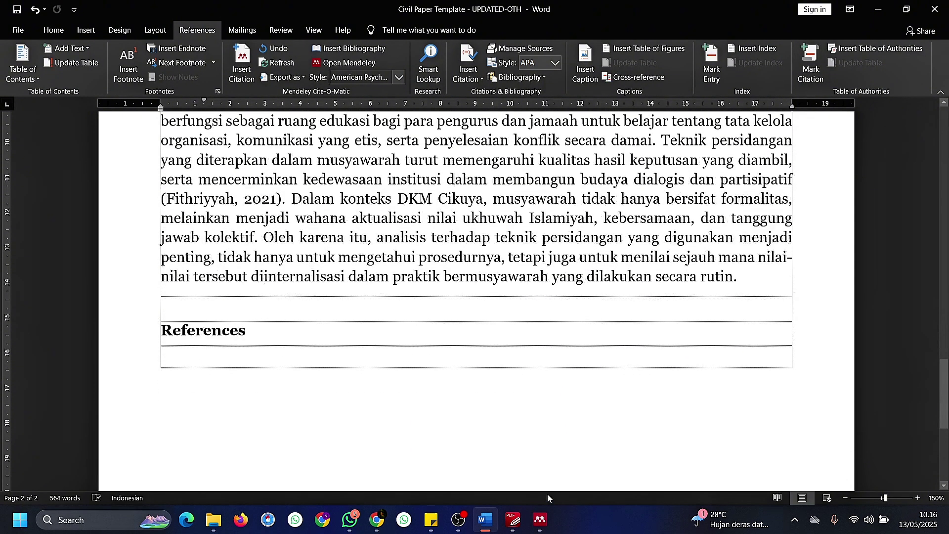
pyautogui.click(540, 520)
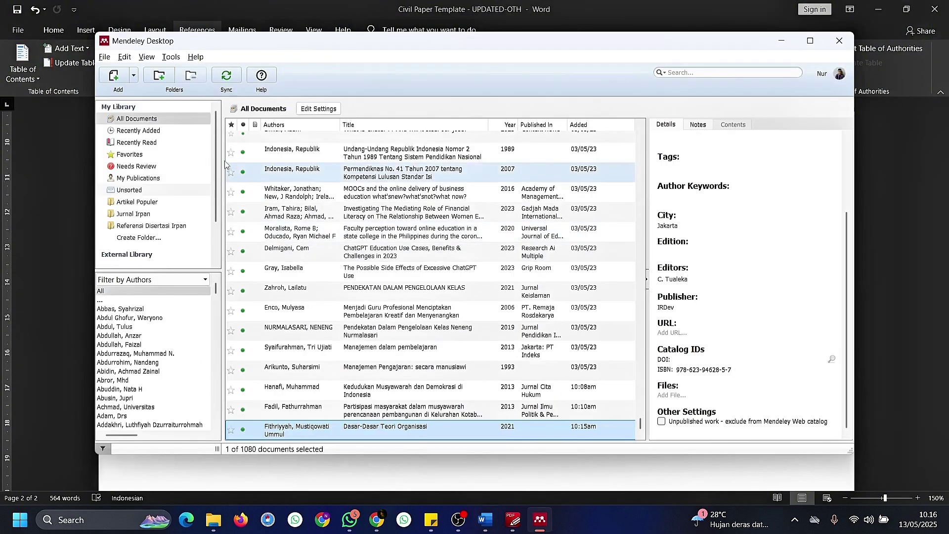
pyautogui.click(134, 76)
pyautogui.click(149, 127)
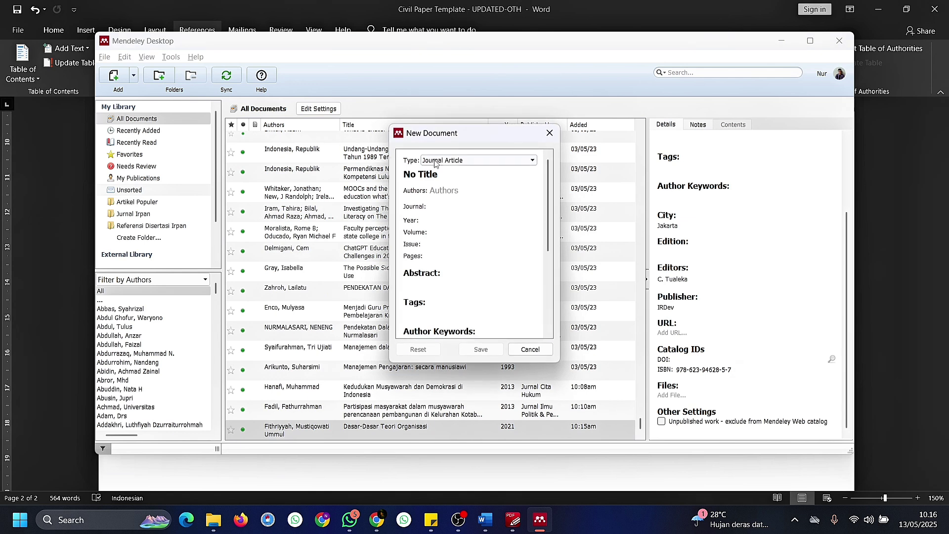
pyautogui.click(451, 160)
pyautogui.scroll(-4, 452, 197)
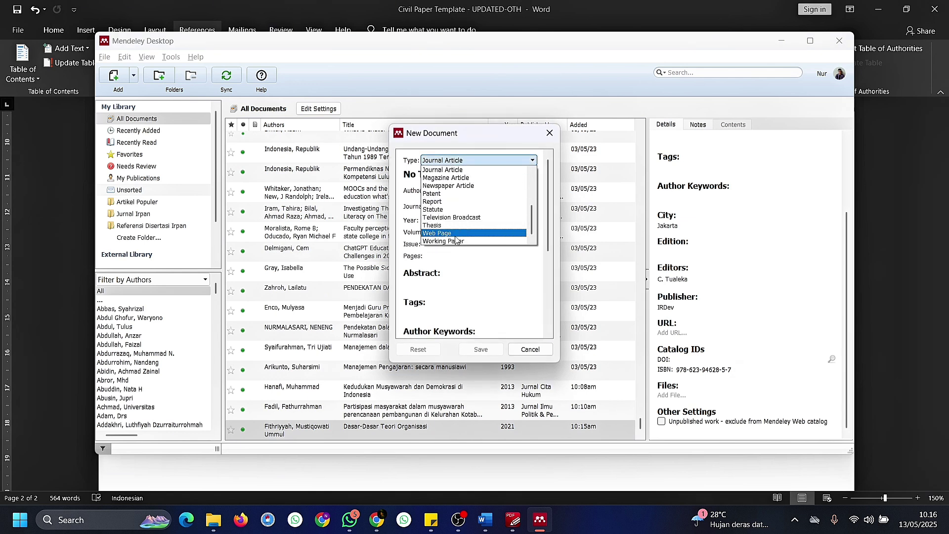
pyautogui.scroll(2, 456, 213)
pyautogui.scroll(-2, 455, 210)
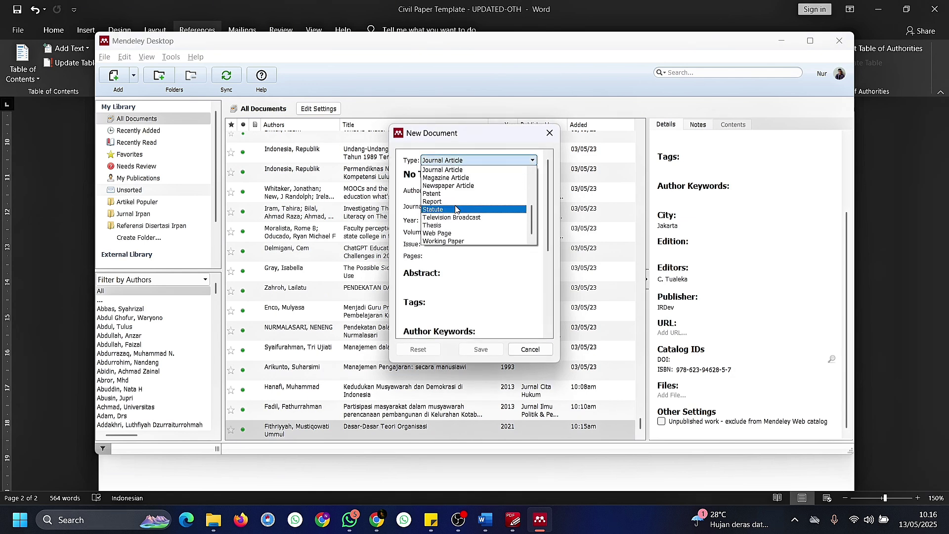
pyautogui.scroll(3, 455, 210)
pyautogui.click(447, 226)
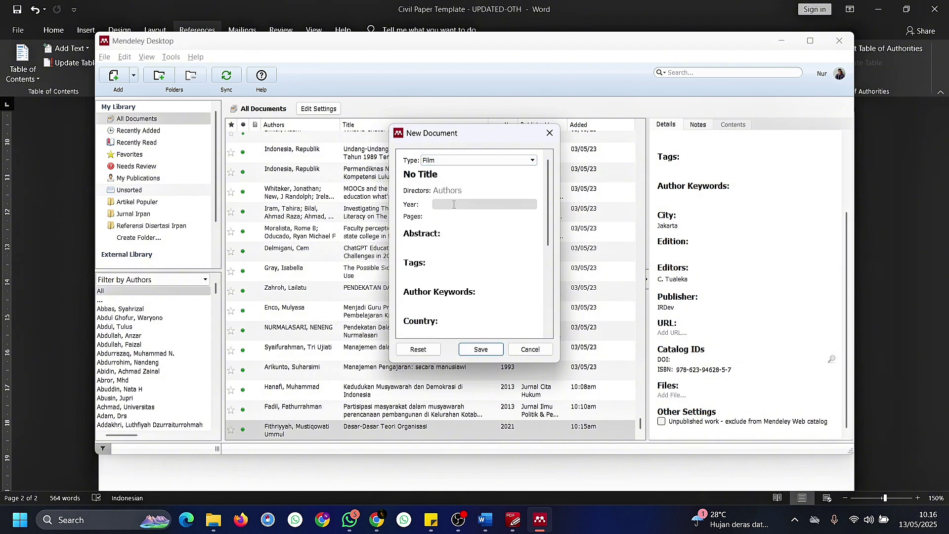
# Step: Examine the fields offered for a Film entry, such as Length, Distributor and Directors, and the list of document types
pyautogui.scroll(-3, 457, 218)
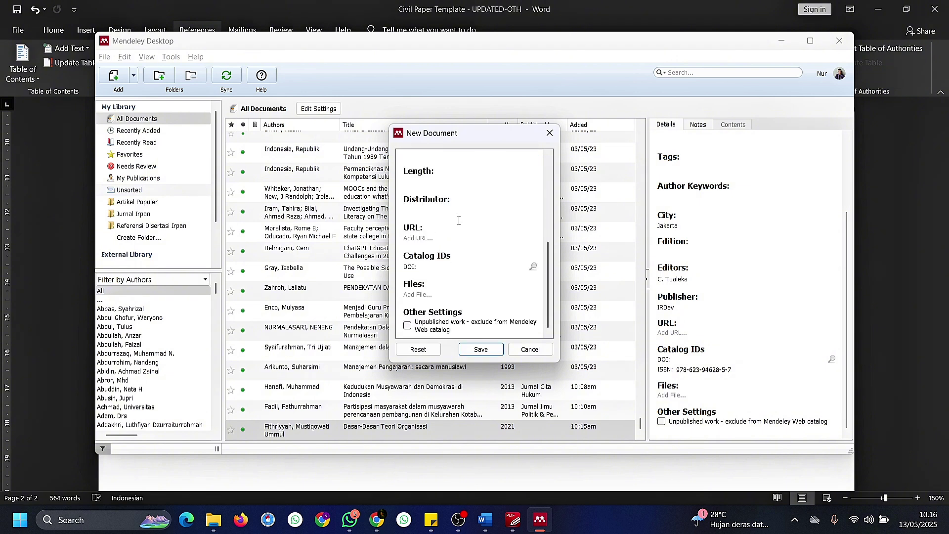
pyautogui.scroll(1, 458, 220)
pyautogui.click(423, 241)
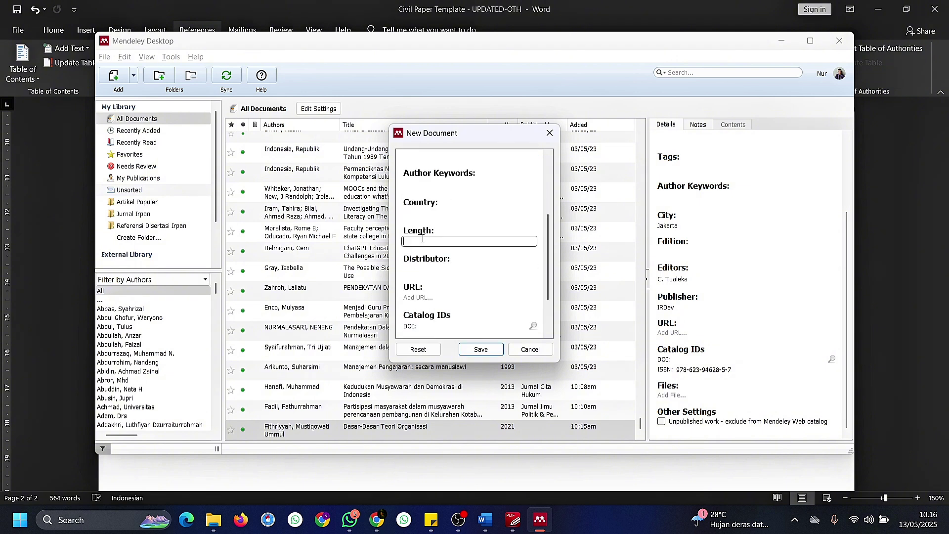
pyautogui.click(427, 268)
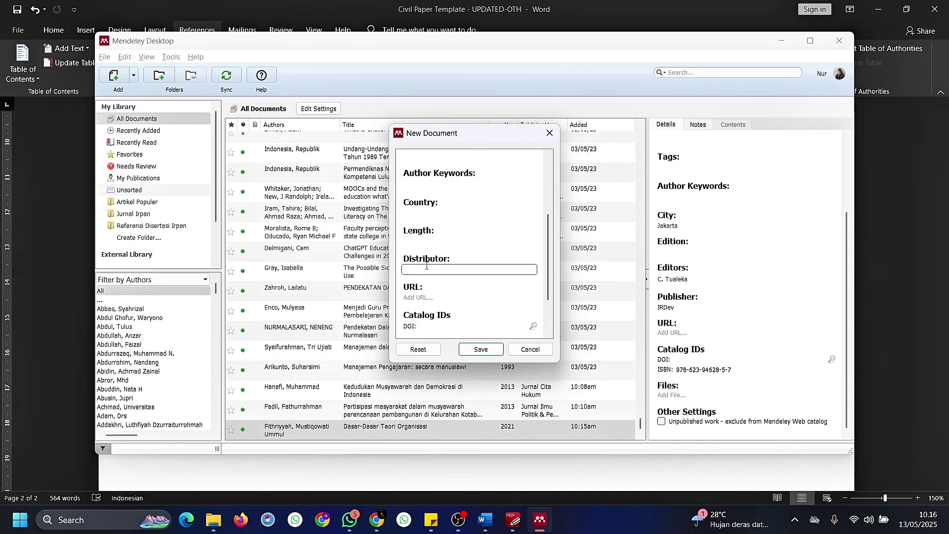
pyautogui.scroll(1, 427, 267)
pyautogui.scroll(1, 427, 268)
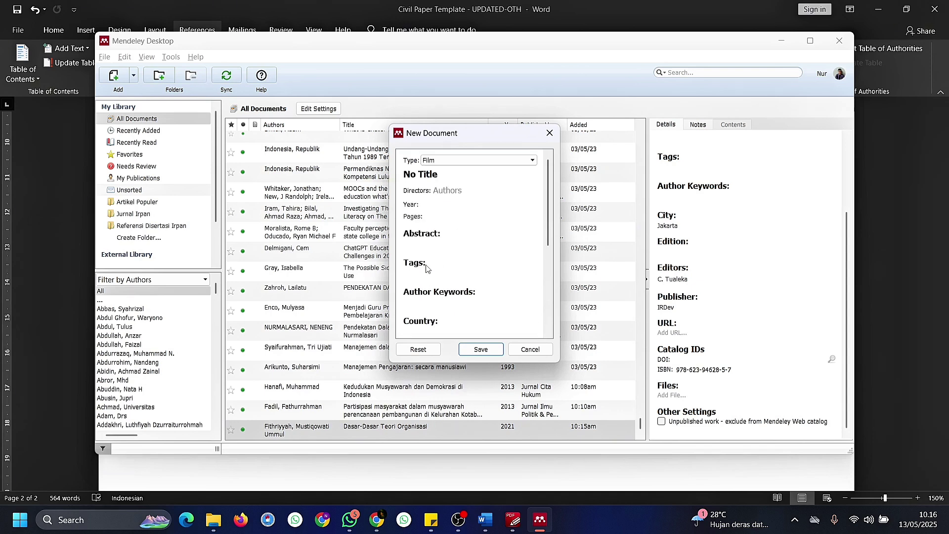
pyautogui.click(447, 192)
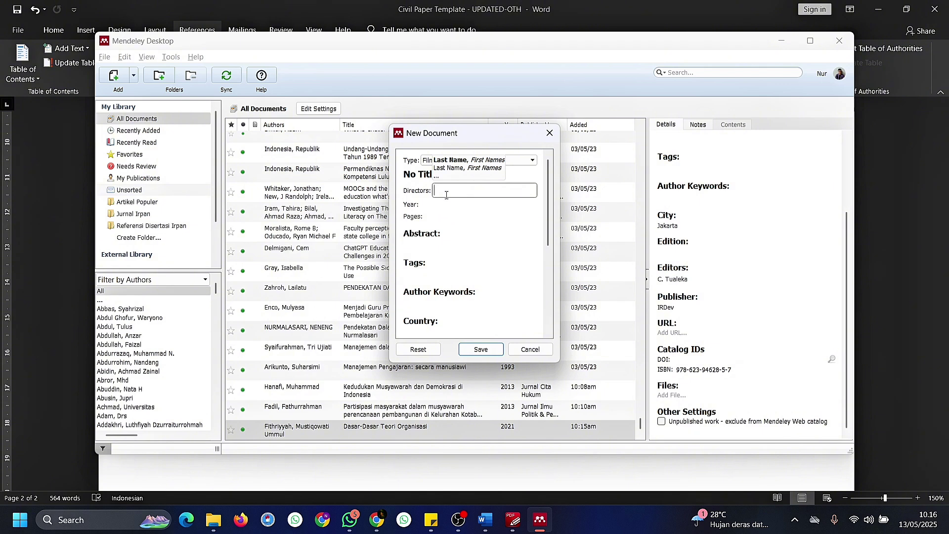
pyautogui.press('Tab')
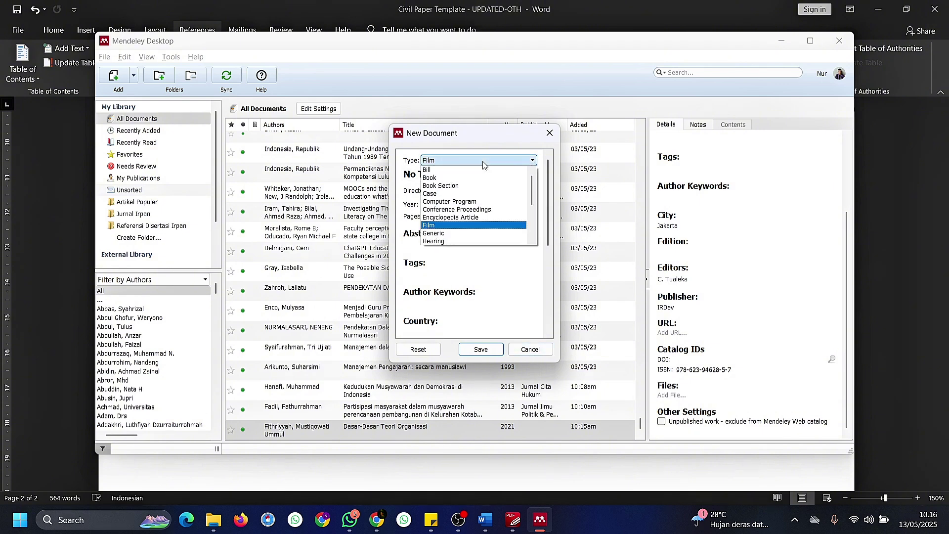
# Step: Cancel the new Film entry without saving it and return to the Word article
pyautogui.click(482, 160)
pyautogui.click(549, 350)
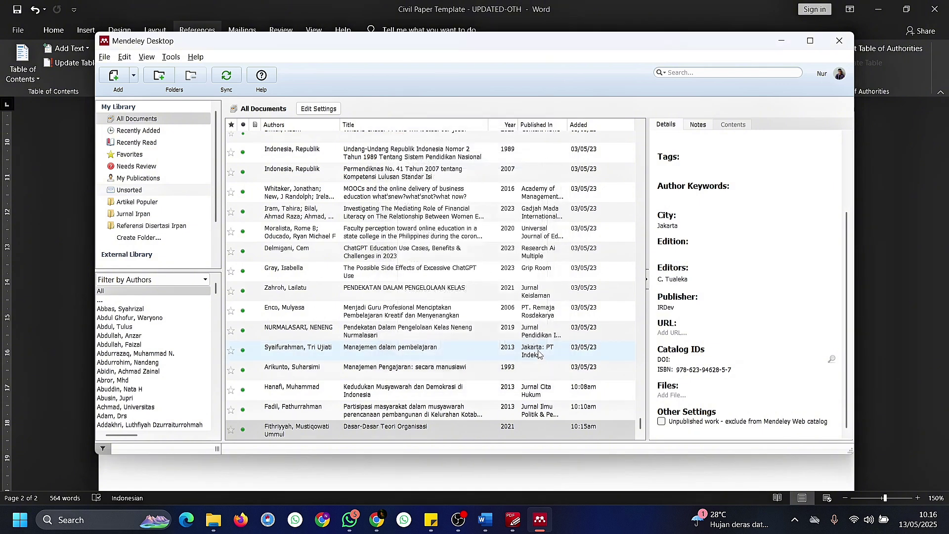
pyautogui.click(459, 470)
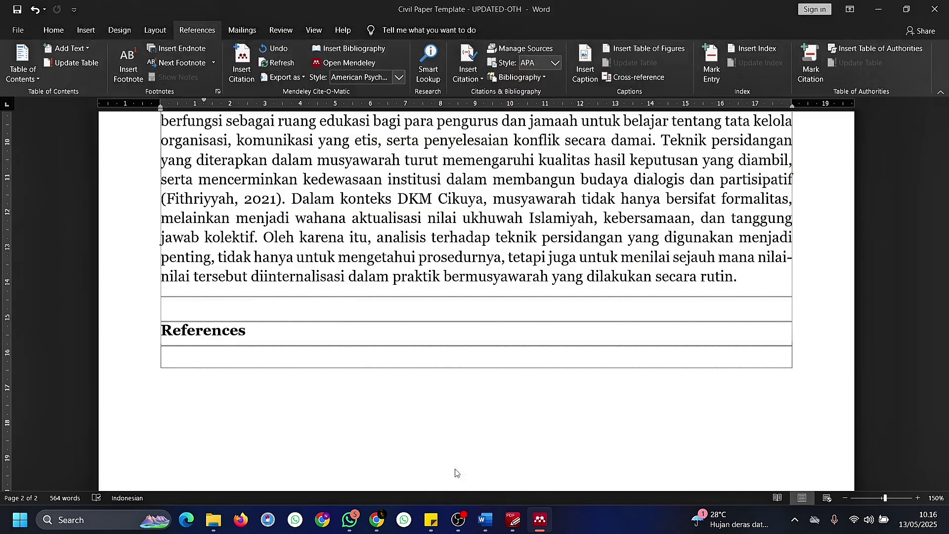
# Step: Examine the in-text citation after "dialogis dan partisipatif", the References section and the citation in the Introduction
pyautogui.scroll(3, 430, 275)
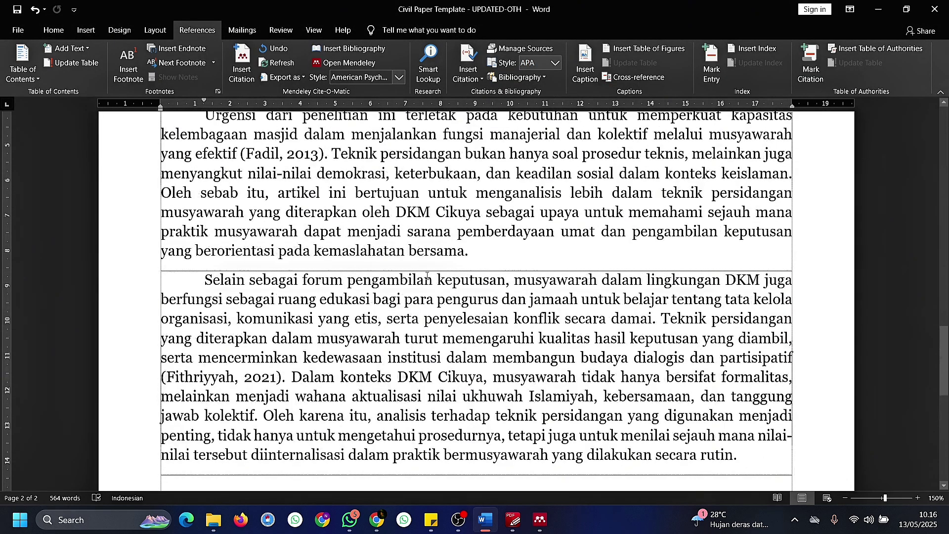
pyautogui.click(225, 377)
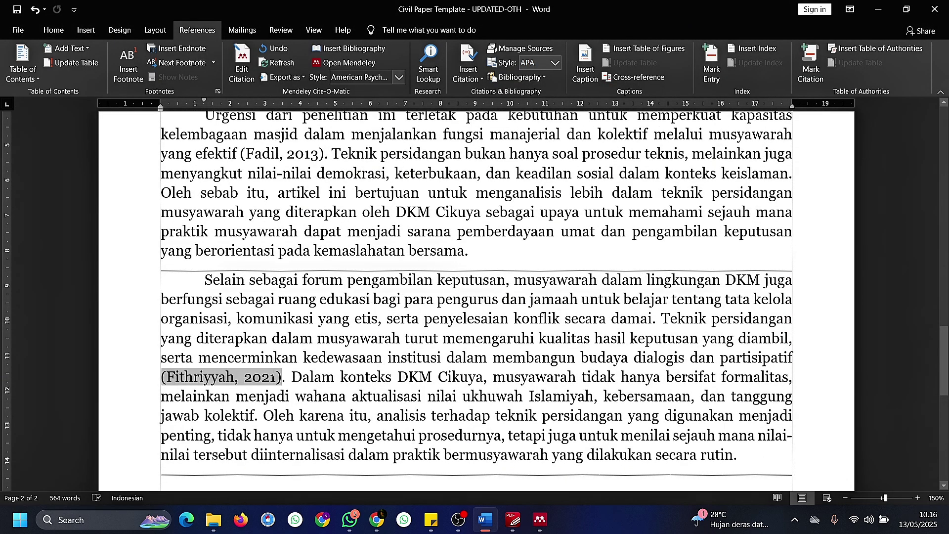
pyautogui.click(280, 377)
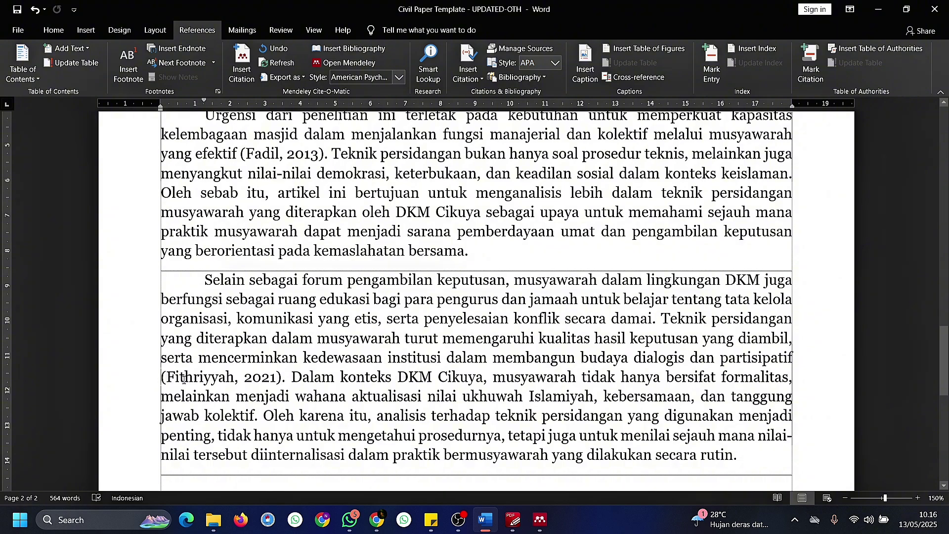
pyautogui.moveTo(163, 378); pyautogui.dragTo(284, 381)
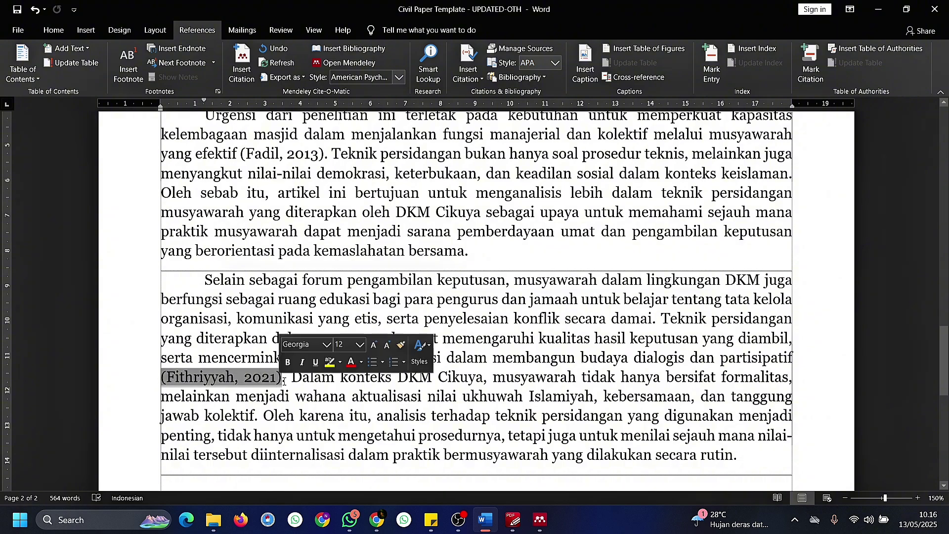
pyautogui.click(344, 281)
pyautogui.scroll(-5, 345, 281)
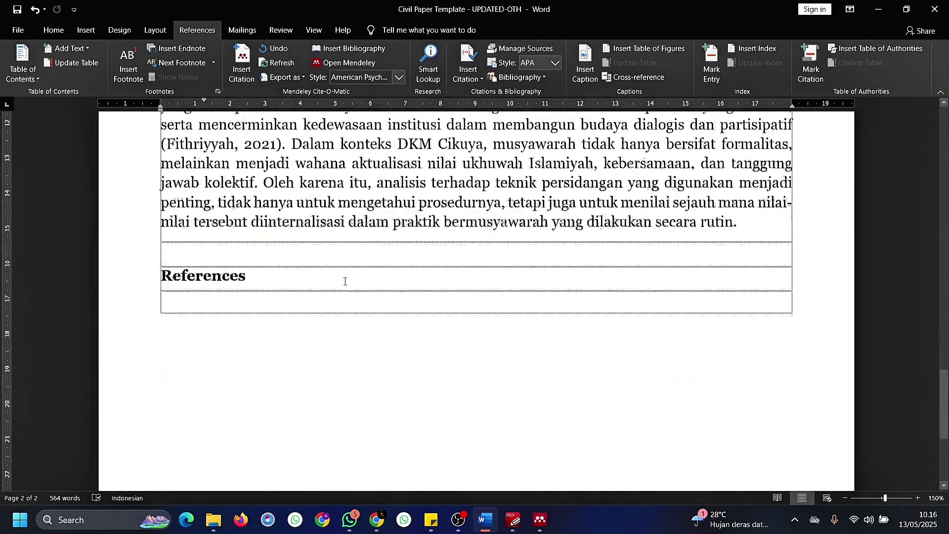
pyautogui.scroll(8, 344, 281)
pyautogui.scroll(10, 344, 280)
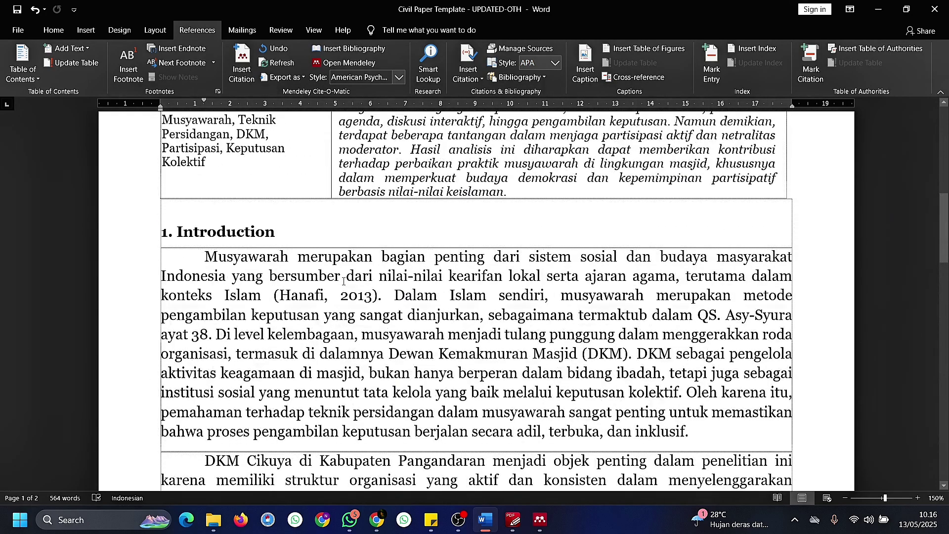
# Step: Change the Mendeley citation style to Modern Humanities Research Association 4th edition (note with bibliography)
pyautogui.click(291, 296)
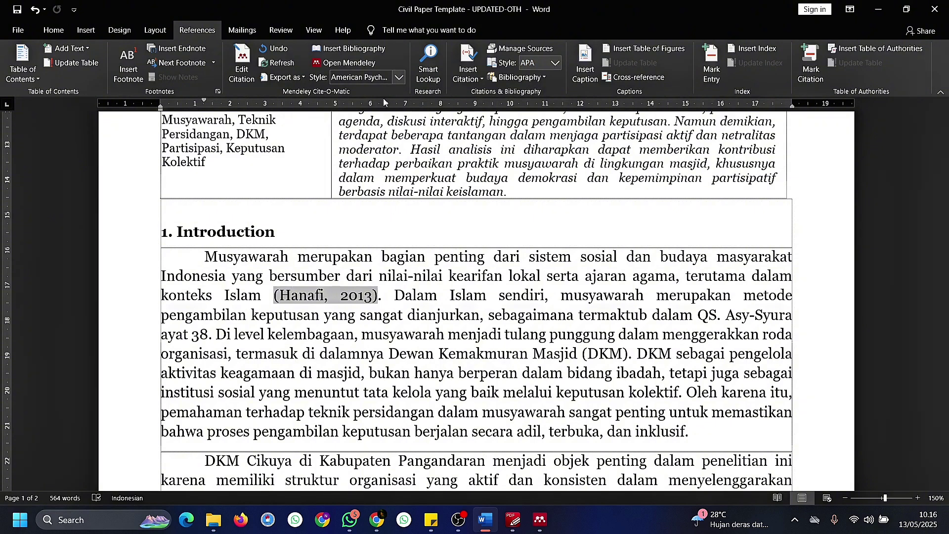
pyautogui.click(399, 77)
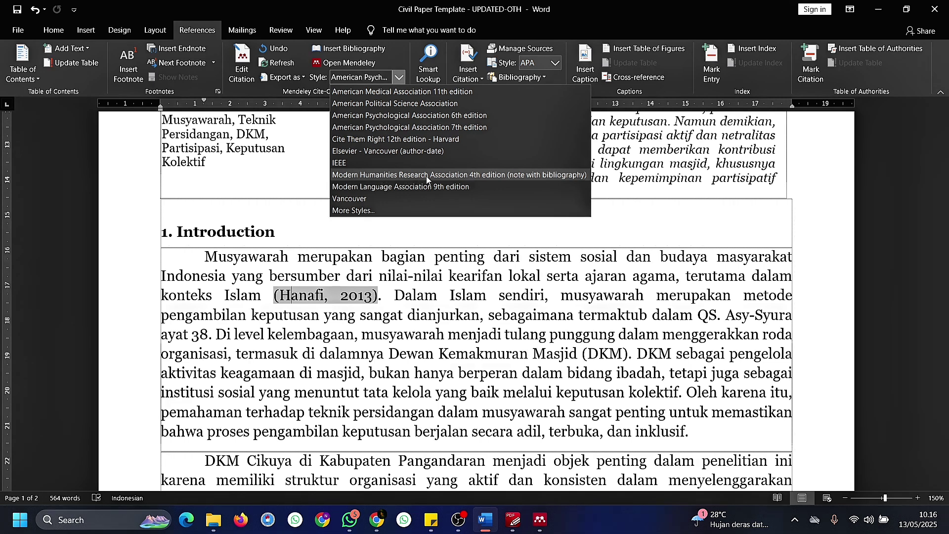
pyautogui.click(482, 176)
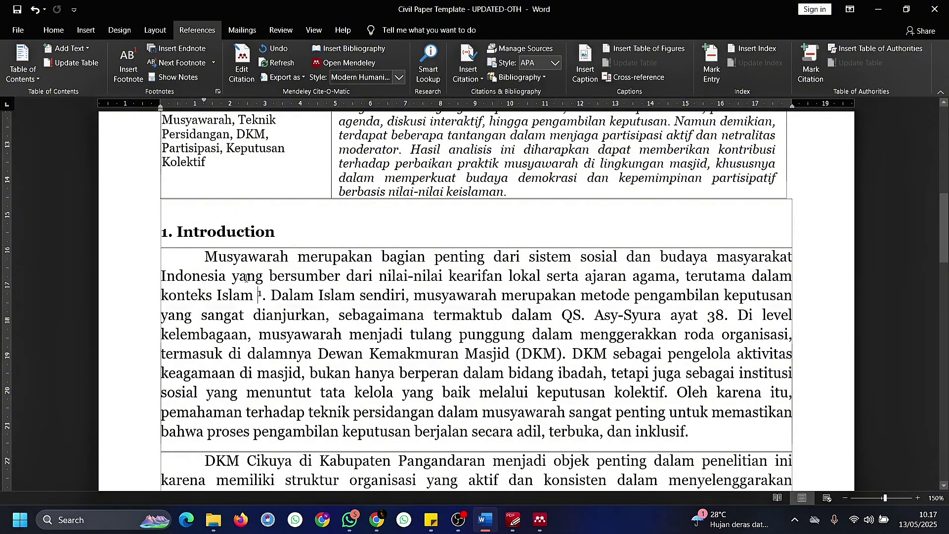
# Step: Examine the footnote marks in the body text and the matching footnote at the end of the first page
pyautogui.scroll(-6, 245, 279)
pyautogui.scroll(2, 185, 284)
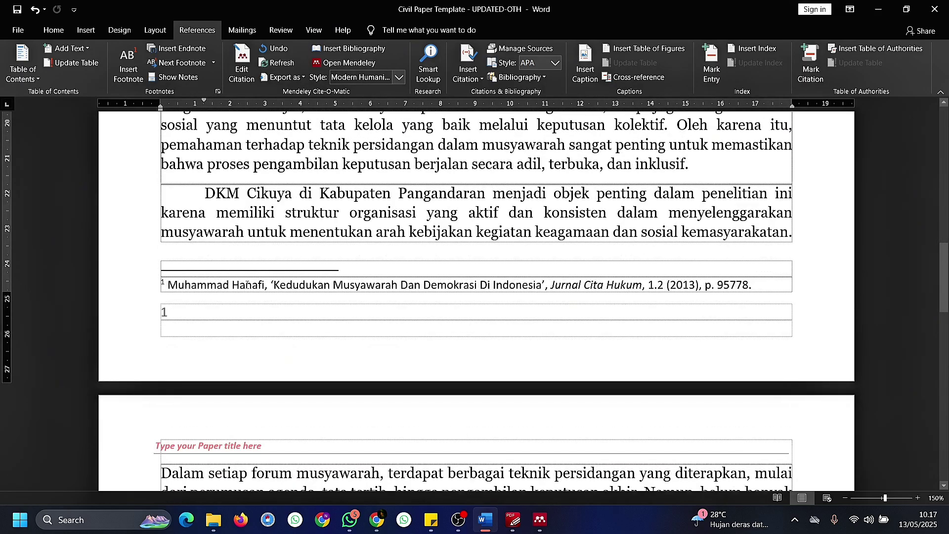
pyautogui.scroll(-3, 246, 285)
pyautogui.scroll(4, 254, 259)
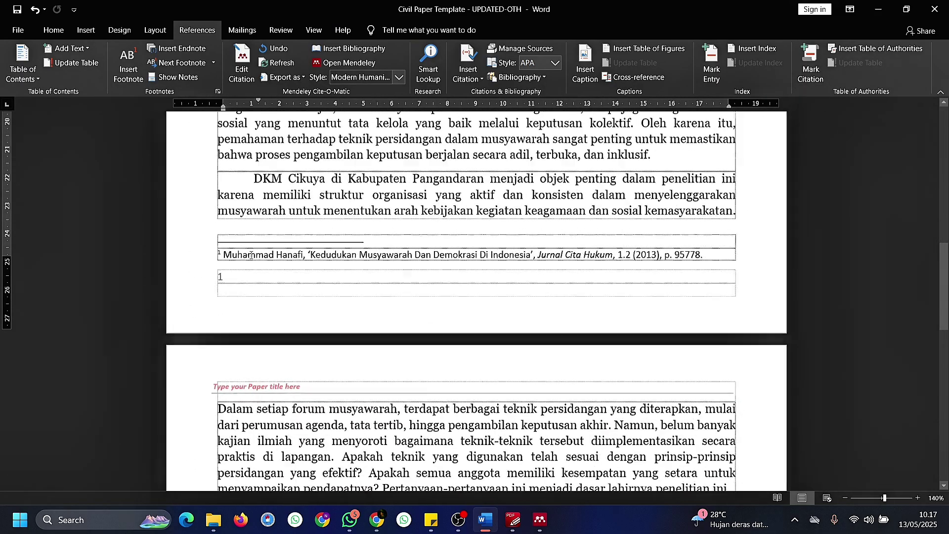
pyautogui.scroll(2, 262, 270)
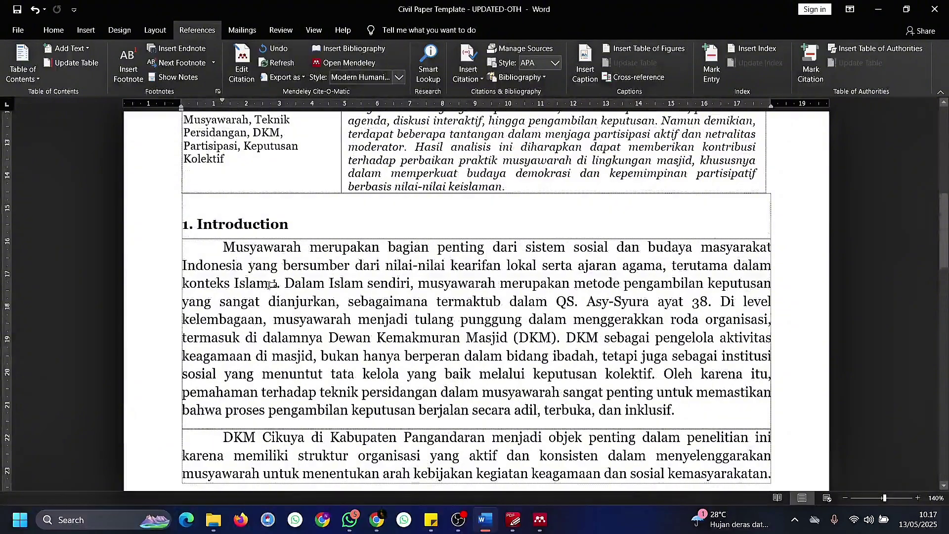
pyautogui.scroll(-6, 257, 267)
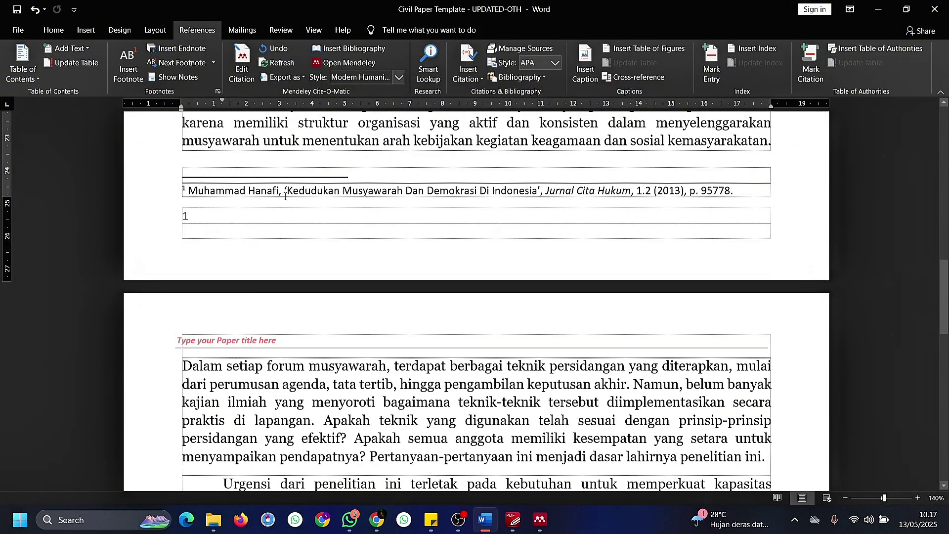
pyautogui.scroll(-6, 285, 196)
pyautogui.scroll(3, 287, 196)
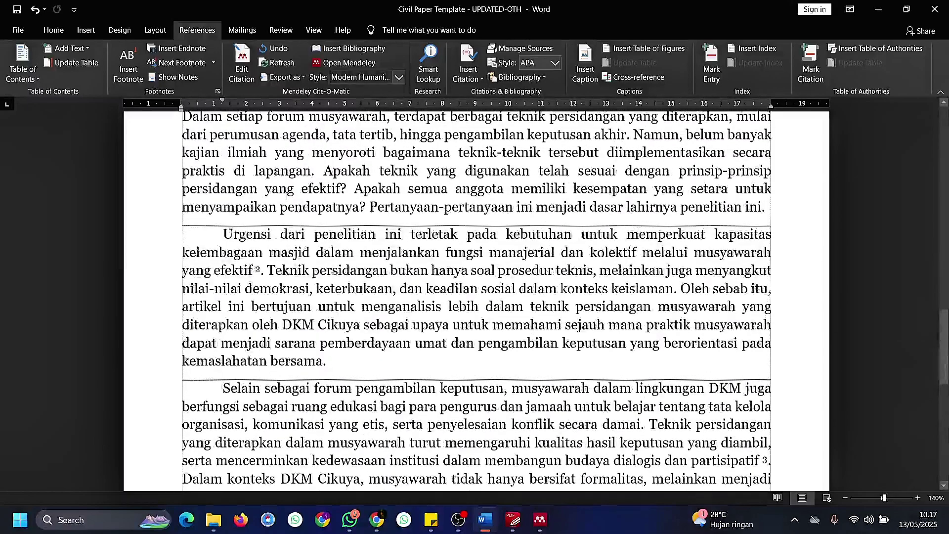
# Step: Insert a page break before the "References" heading so it starts on its own page
pyautogui.scroll(-8, 241, 284)
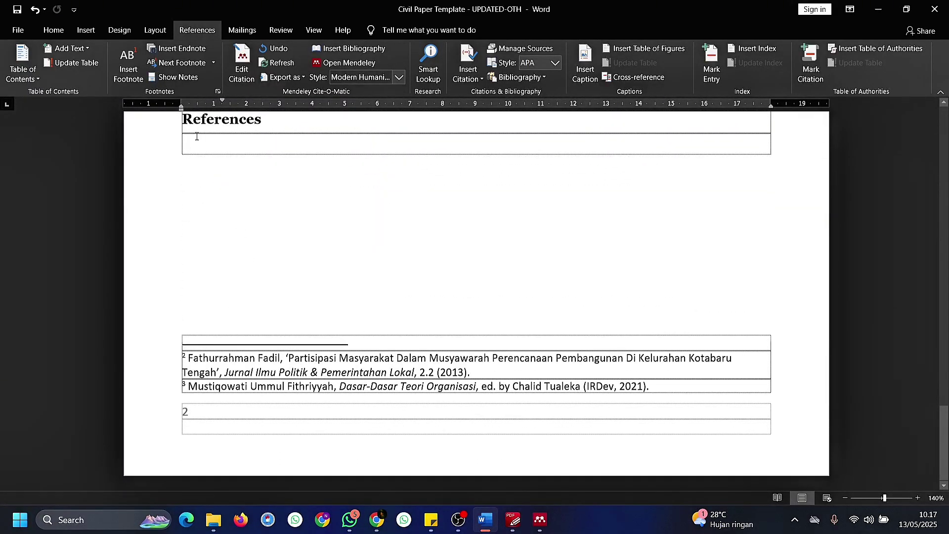
pyautogui.click(188, 119)
pyautogui.hotkey('ctrl', 'Return')
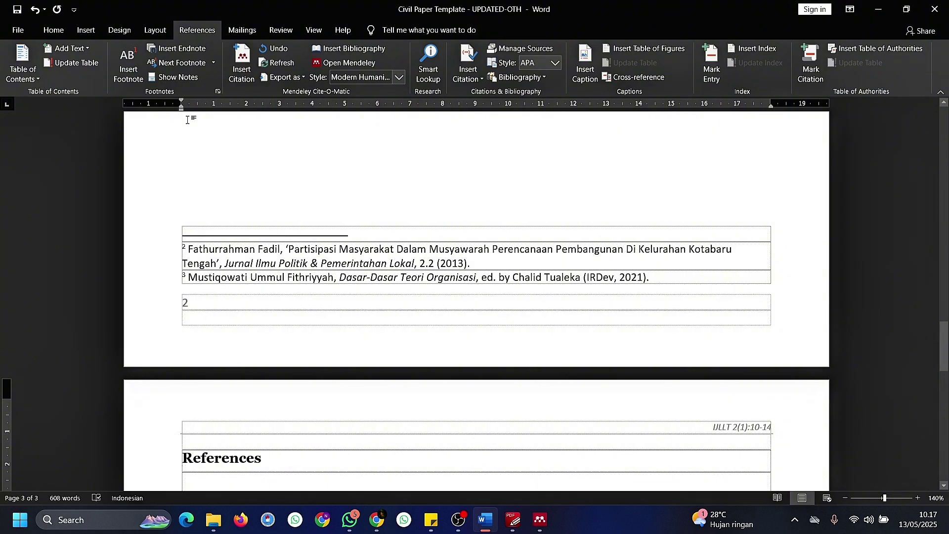
# Step: In the Introduction, remove the space after "konteks Islam" and move the full stop in front of footnote mark 1
pyautogui.scroll(8, 261, 241)
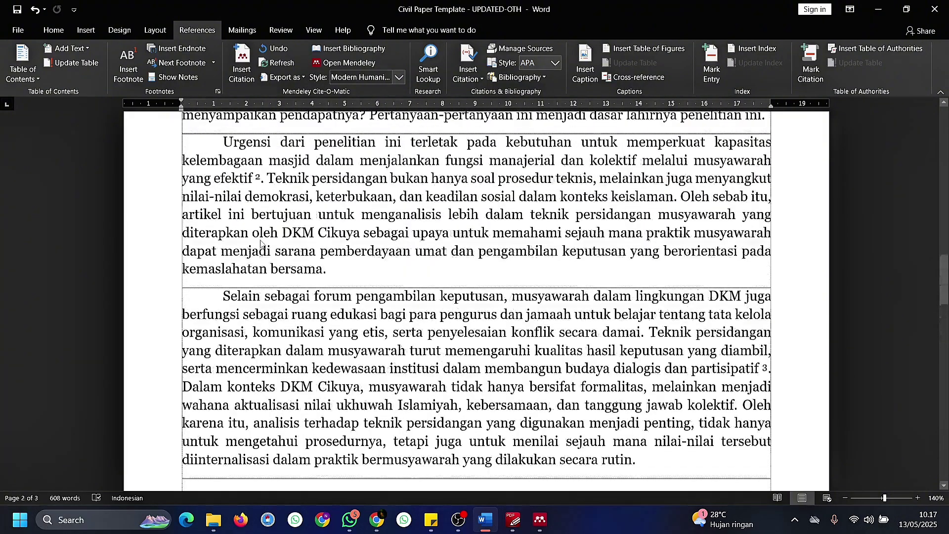
pyautogui.scroll(10, 260, 240)
pyautogui.scroll(4, 271, 292)
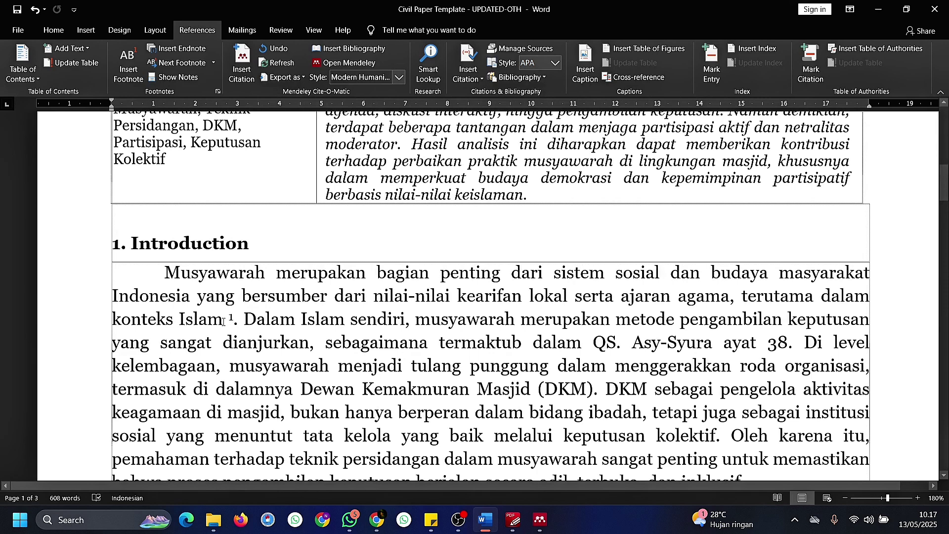
pyautogui.click(224, 321)
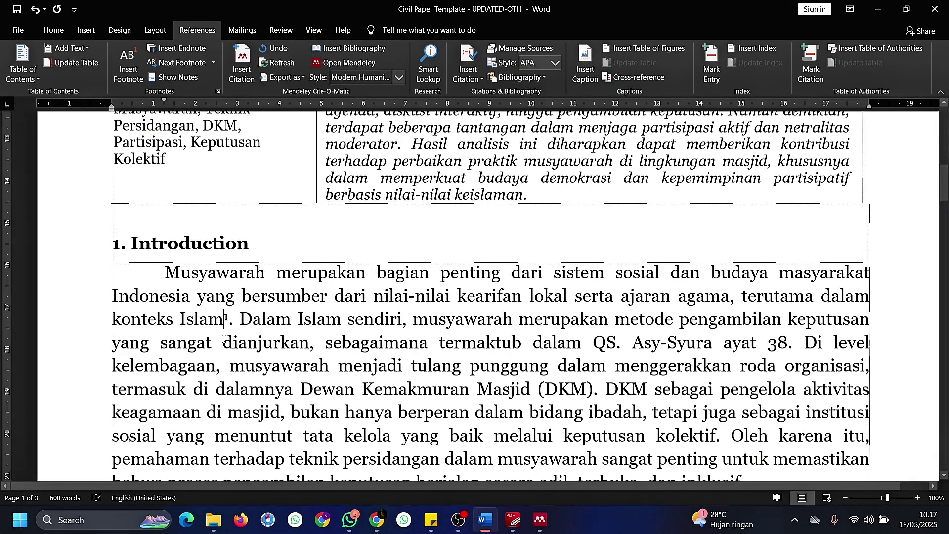
pyautogui.write('.')
pyautogui.press('BackSpace')
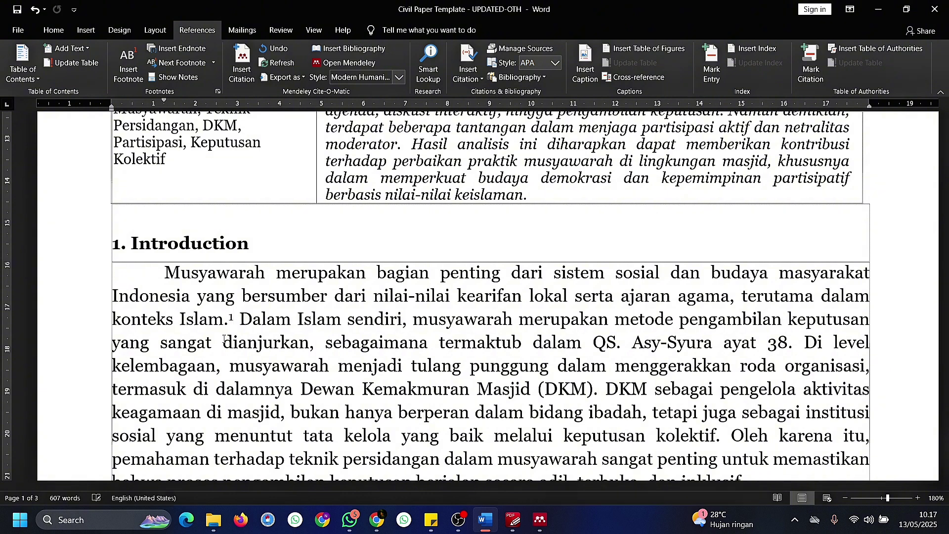
# Step: Examine the footnotes of the article's pages and the empty space under the "References" heading
pyautogui.scroll(-2, 225, 339)
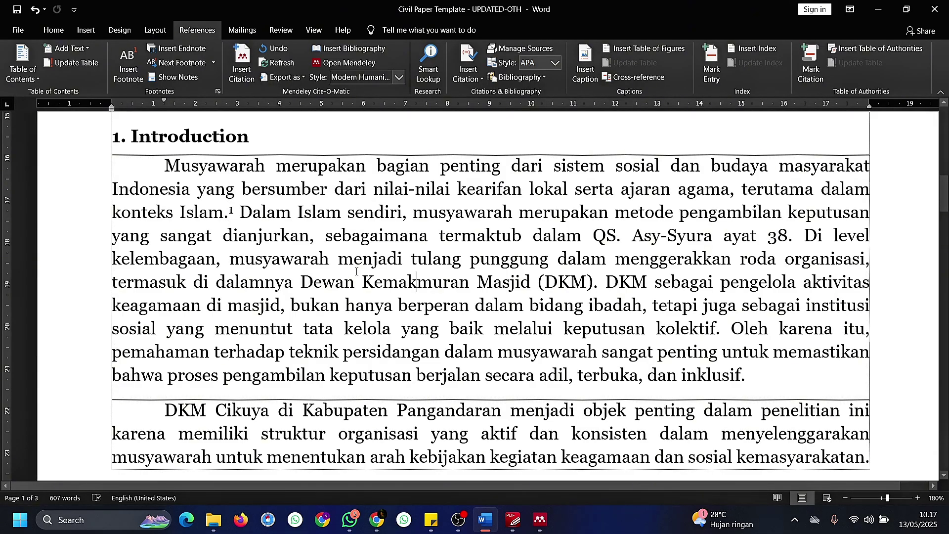
pyautogui.scroll(-15, 356, 271)
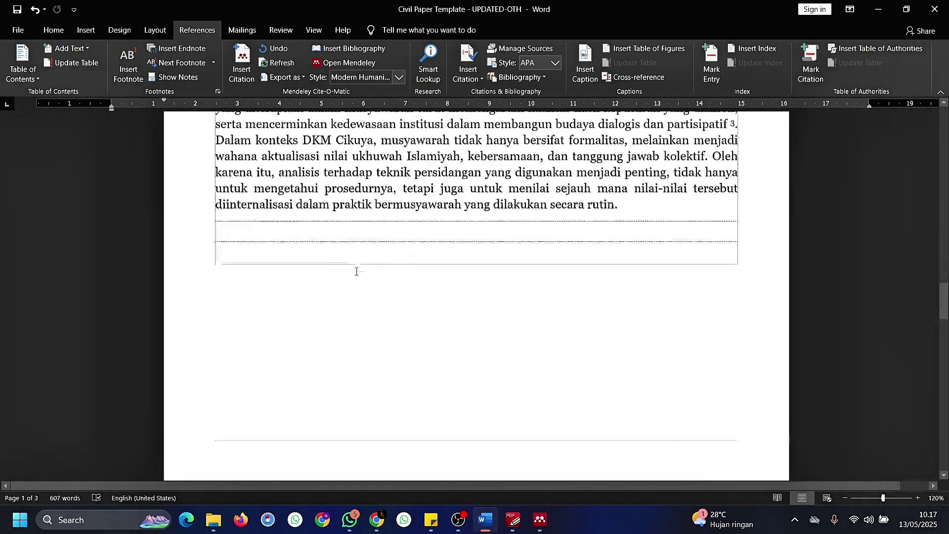
pyautogui.keyDown('ctrl'); pyautogui.scroll(-6, 356, 271); pyautogui.keyUp('ctrl')
pyautogui.scroll(-4, 356, 268)
pyautogui.scroll(3, 422, 288)
pyautogui.keyDown('ctrl'); pyautogui.scroll(3, 421, 288); pyautogui.keyUp('ctrl')
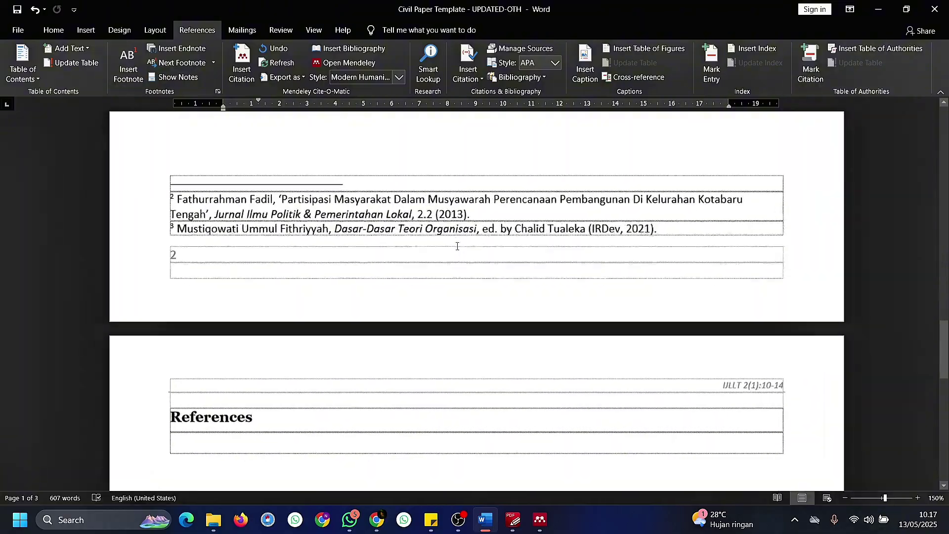
pyautogui.scroll(15, 360, 220)
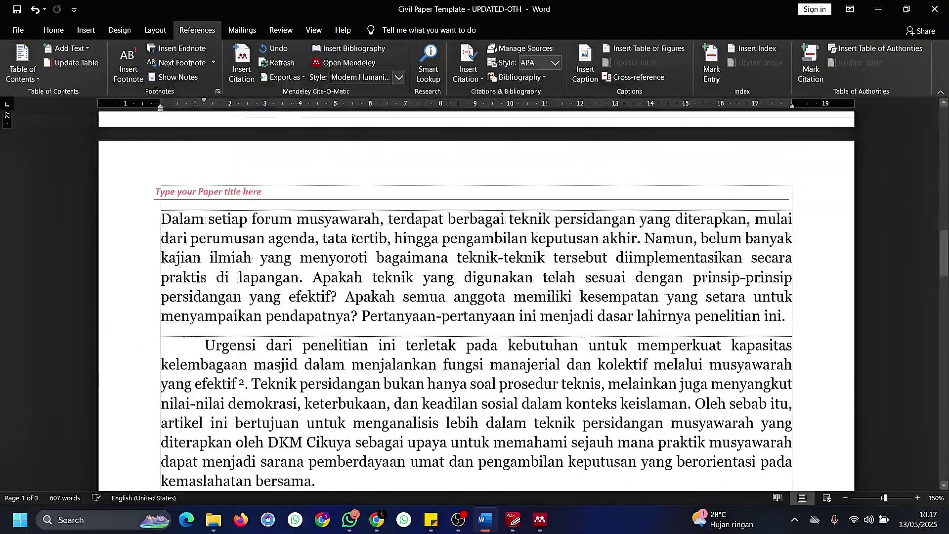
pyautogui.scroll(4, 322, 269)
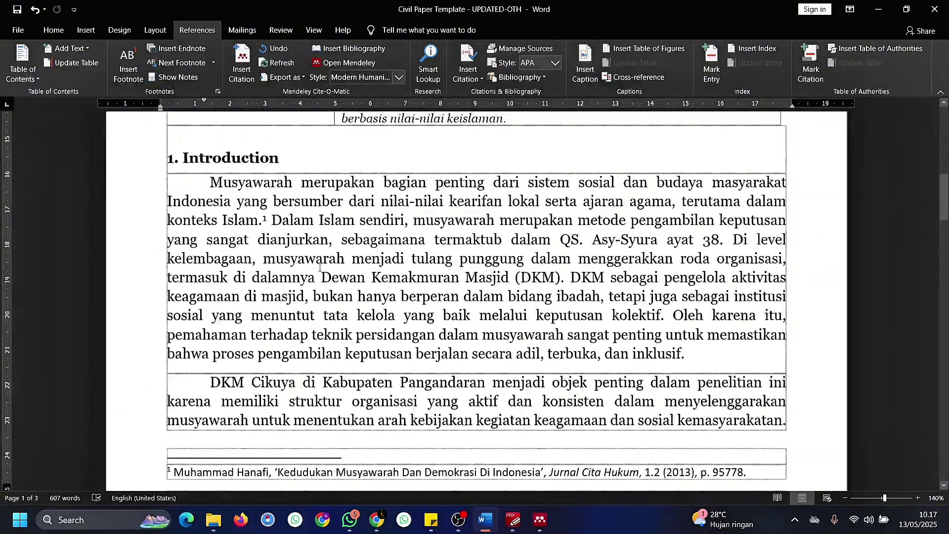
# Step: Insert the Mendeley bibliography in the empty paragraph under the "References" heading
pyautogui.keyDown('ctrl'); pyautogui.scroll(-3, 321, 267); pyautogui.keyUp('ctrl')
pyautogui.scroll(-10, 320, 267)
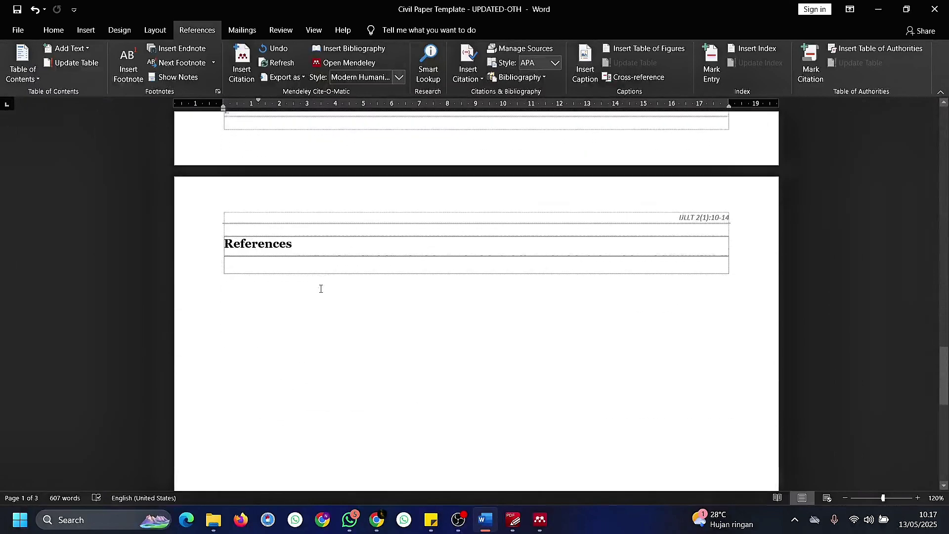
pyautogui.click(229, 264)
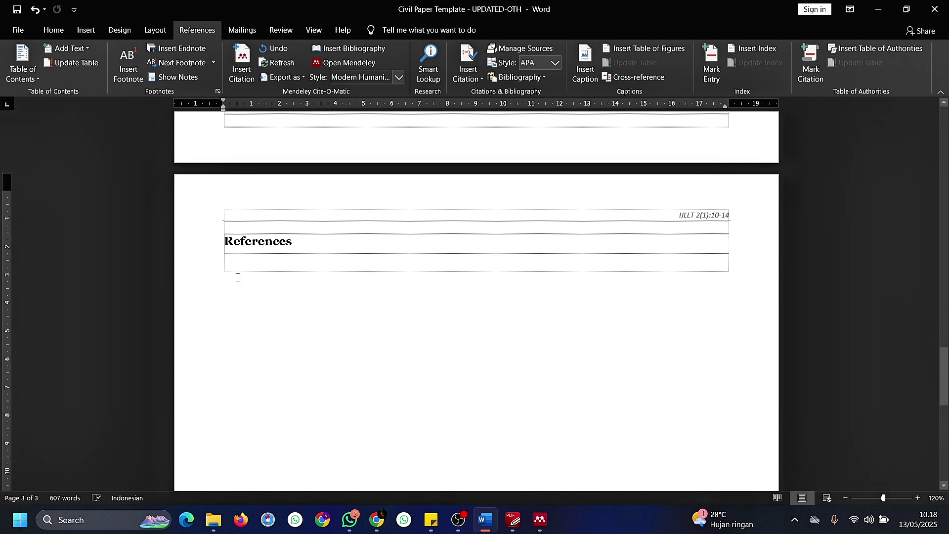
pyautogui.click(371, 50)
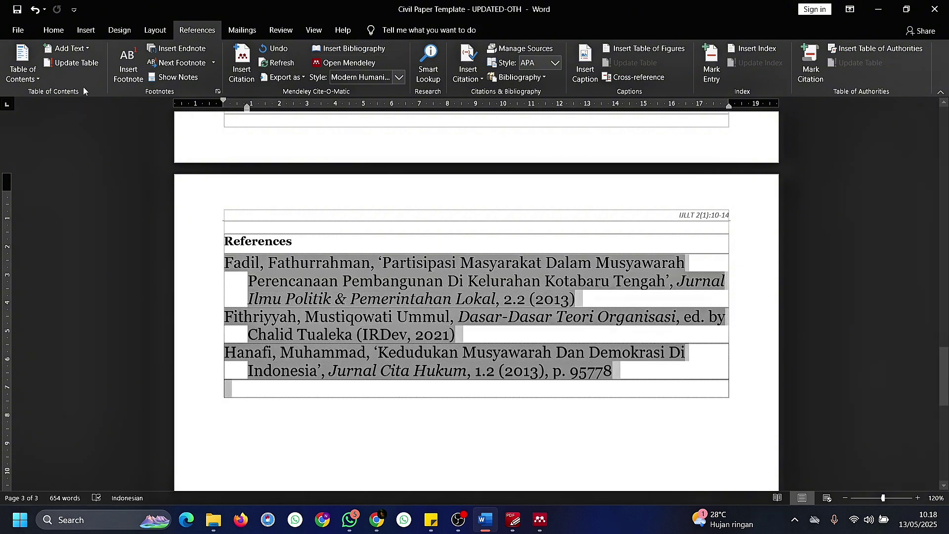
# Step: Add space after each bibliography paragraph and justify the bibliography text
pyautogui.click(55, 37)
pyautogui.click(347, 74)
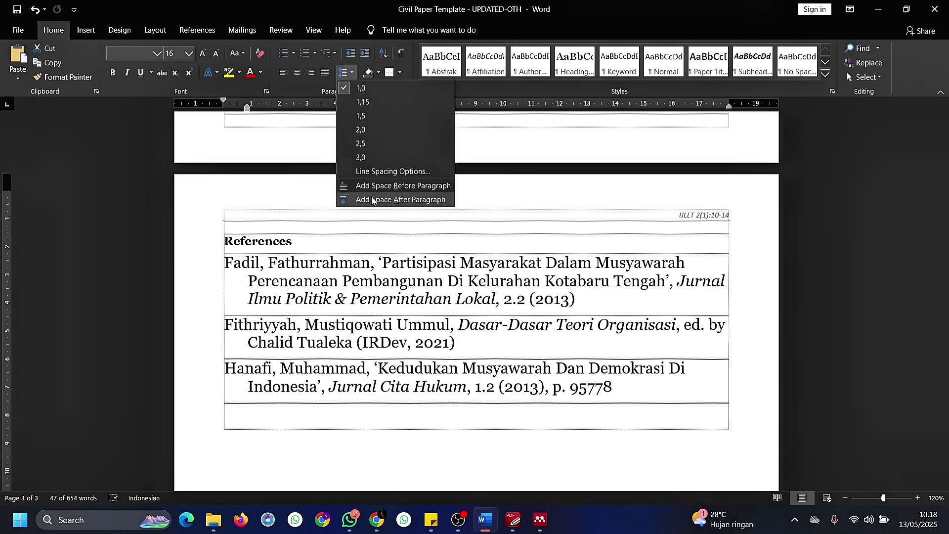
pyautogui.click(391, 199)
pyautogui.hotkey('ctrl', 'j')
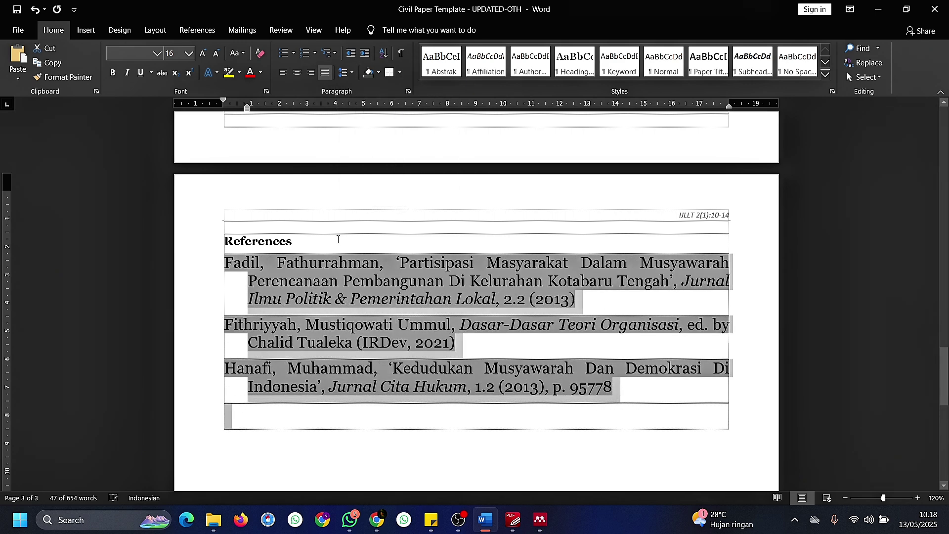
pyautogui.click(338, 240)
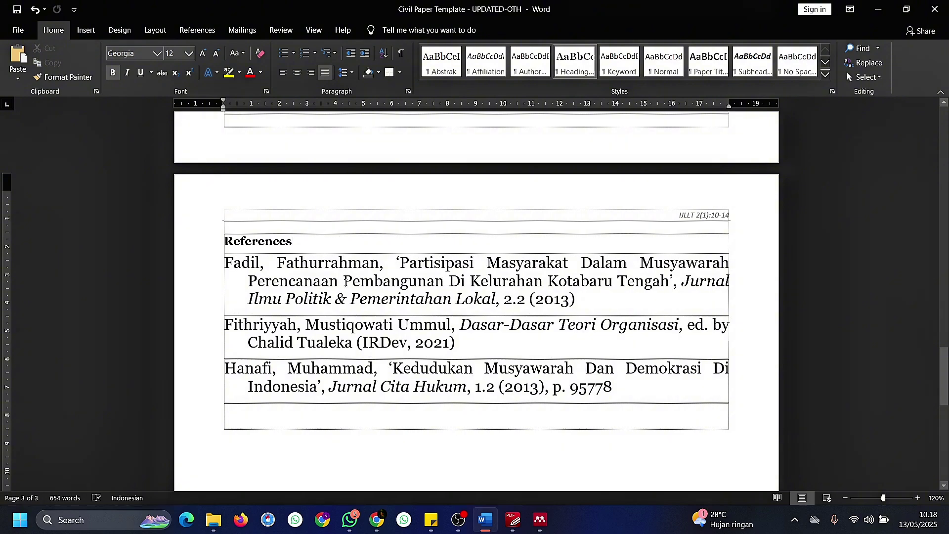
# Step: Compare the bibliography entries with the footnotes on the second page
pyautogui.moveTo(225, 262); pyautogui.dragTo(613, 388)
pyautogui.scroll(3, 207, 193)
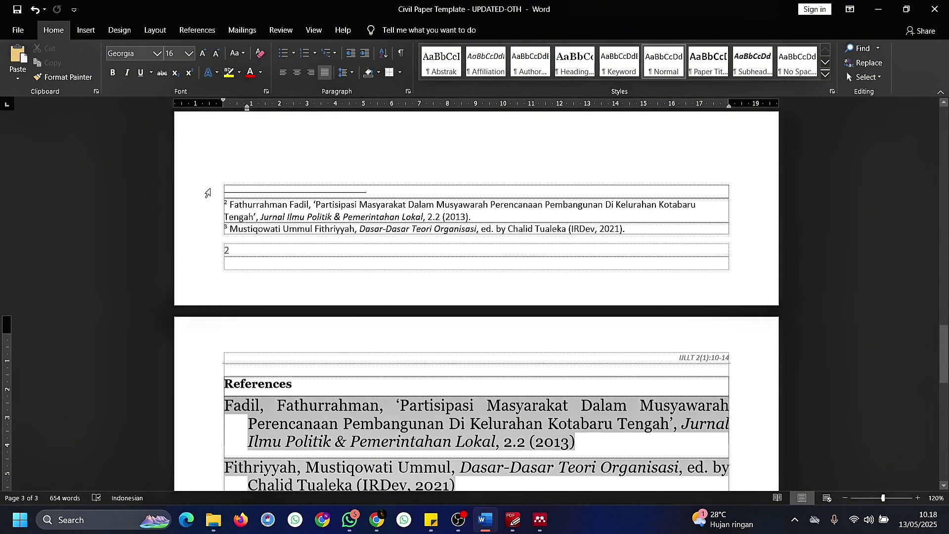
pyautogui.scroll(-3, 343, 281)
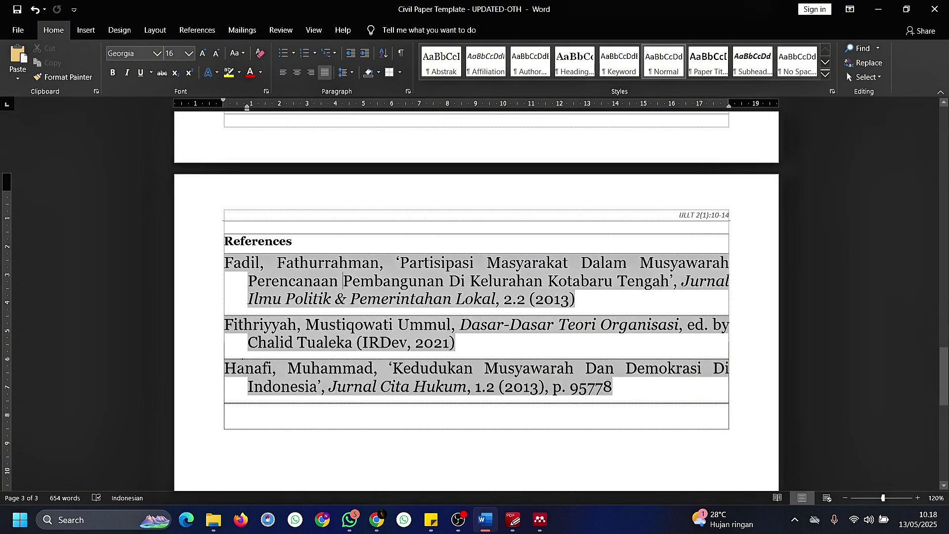
# Step: Reduce the font size of all bibliography entries under the "References" heading to 12 pt
pyautogui.hotkey('shift', 'Down')
pyautogui.hotkey('ctrl', 'shift', ',')
pyautogui.hotkey('ctrl', 'shift', ',')
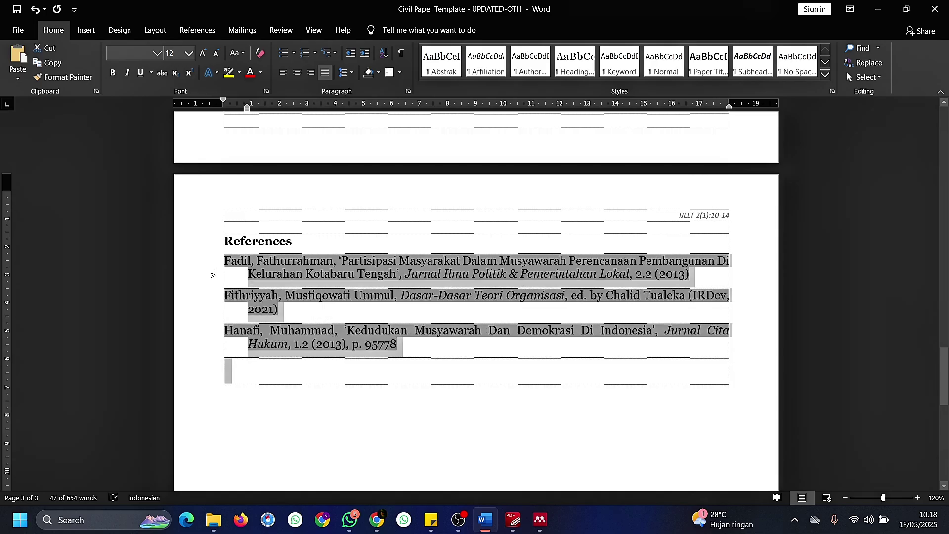
pyautogui.scroll(-1, 347, 343)
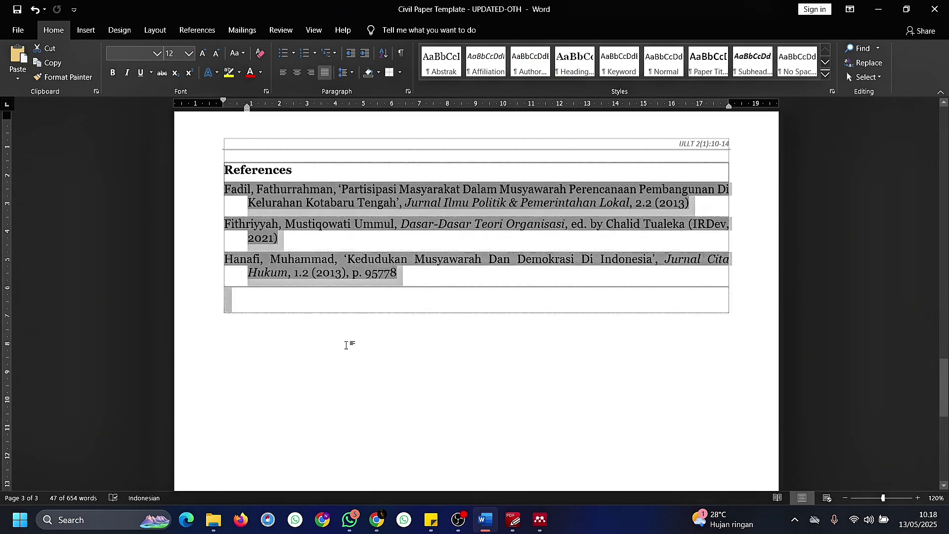
pyautogui.scroll(14, 348, 343)
pyautogui.click(348, 338)
# Step: Look over the article's pages up to the title and the document list in Mendeley Desktop
pyautogui.scroll(15, 348, 338)
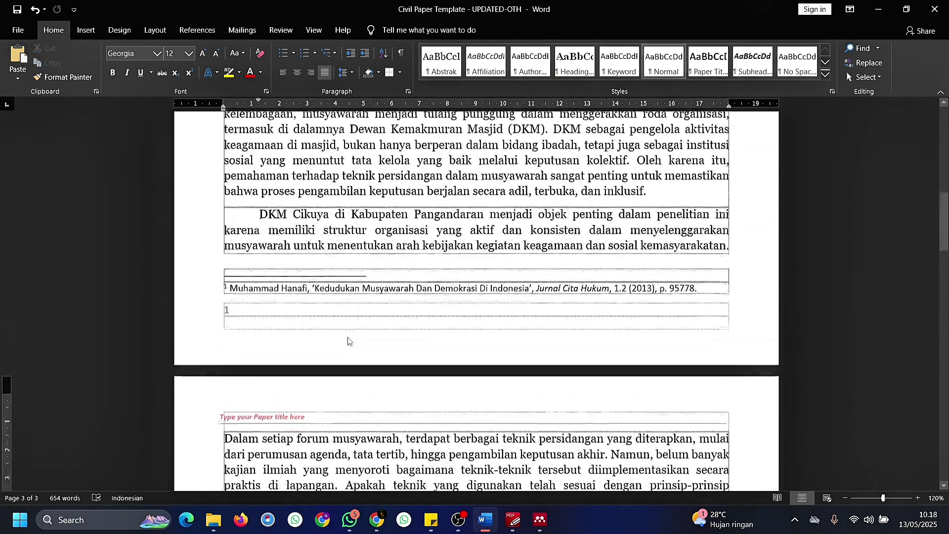
pyautogui.scroll(4, 348, 338)
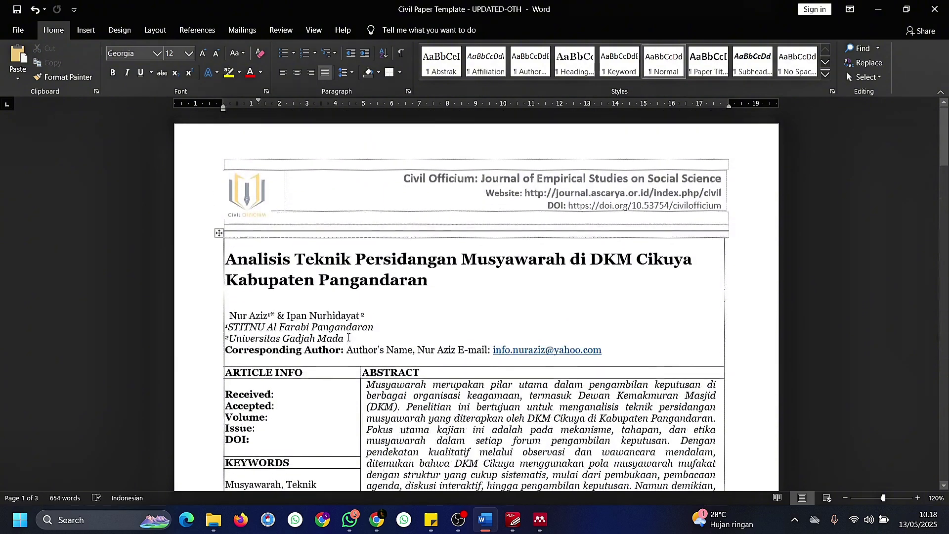
pyautogui.scroll(-13, 477, 485)
pyautogui.click(540, 519)
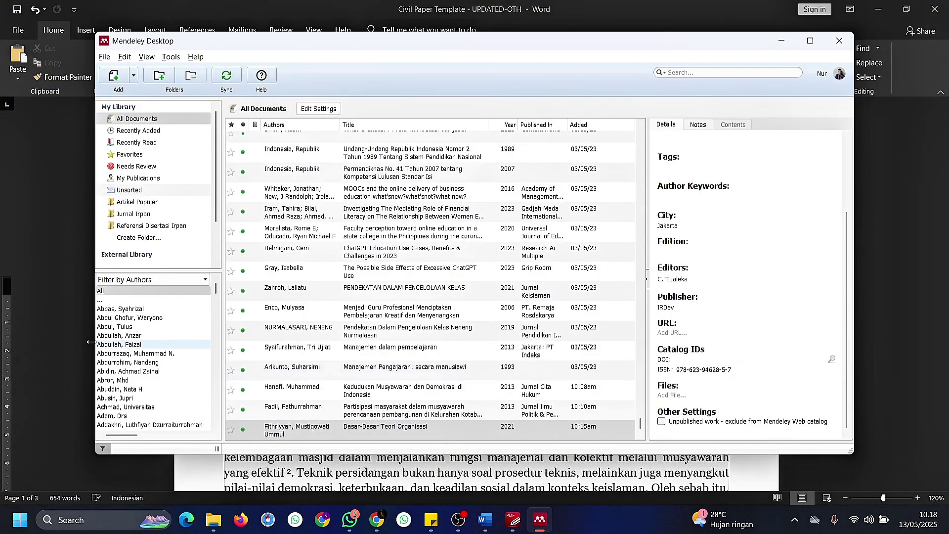
pyautogui.click(64, 342)
pyautogui.scroll(10, 377, 337)
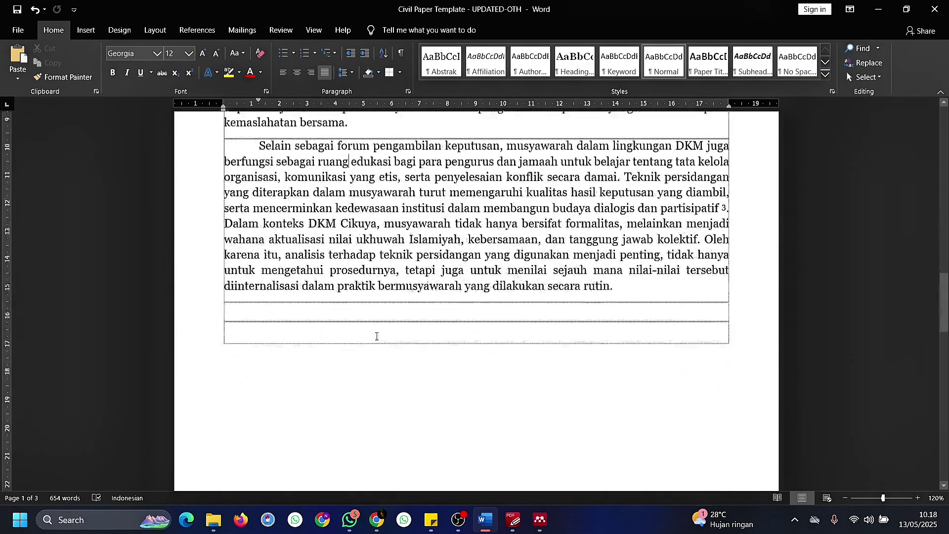
pyautogui.scroll(1, 377, 337)
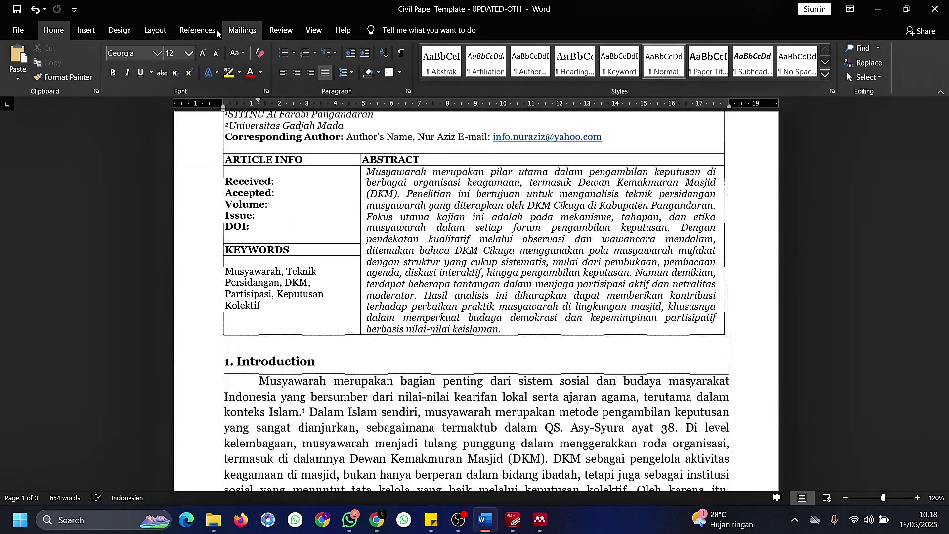
# Step: Switch the Mendeley citation style to American Psychological Association 7th edition
pyautogui.click(197, 30)
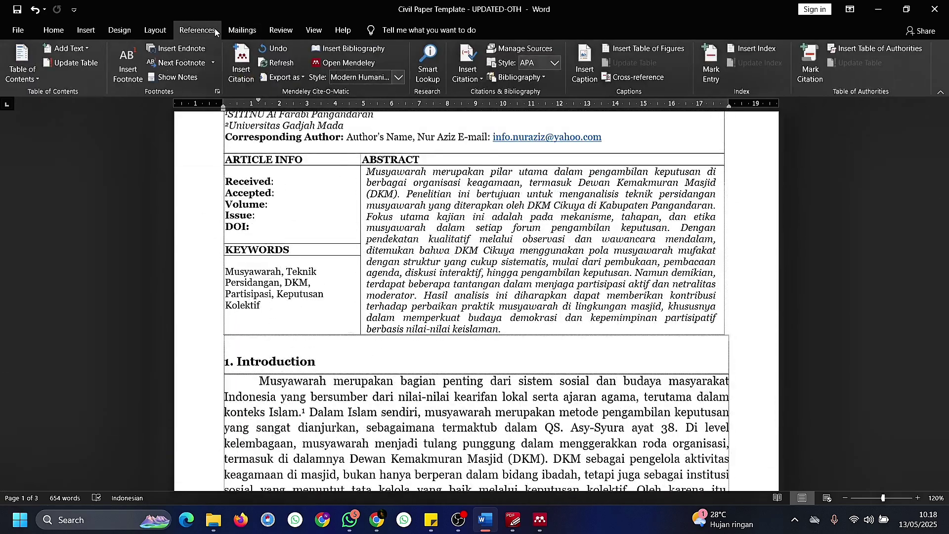
pyautogui.click(399, 77)
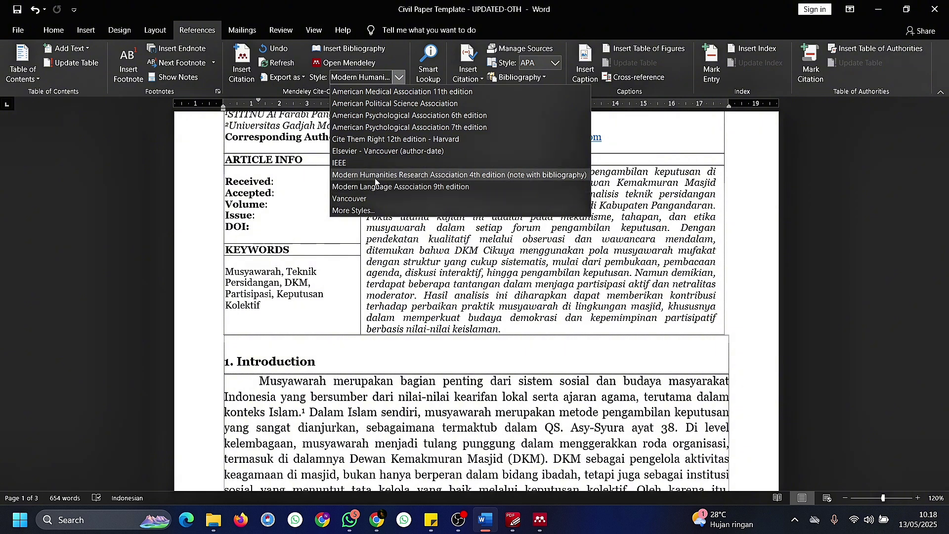
pyautogui.click(456, 127)
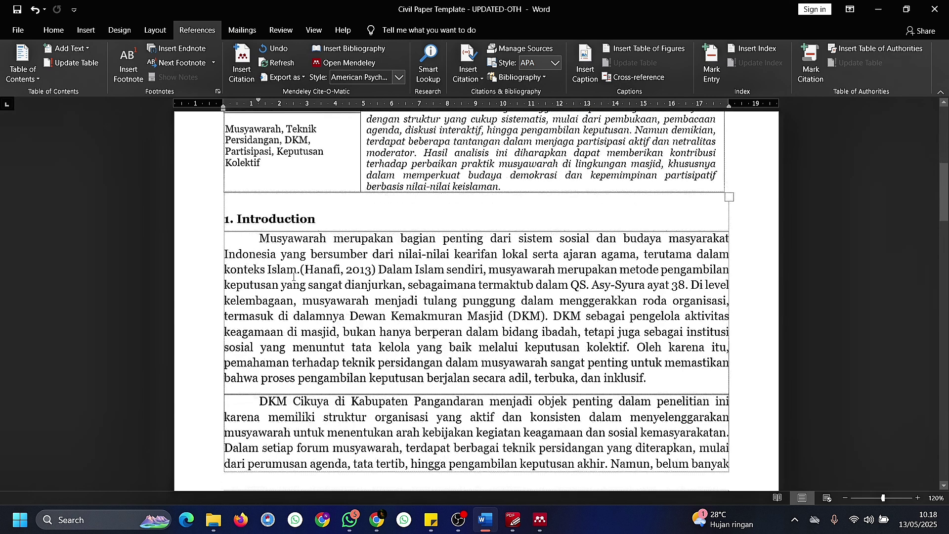
# Step: Put a space before the first citation in the Introduction and move the sentence's period behind the citation
pyautogui.click(295, 273)
pyautogui.press('BackSpace')
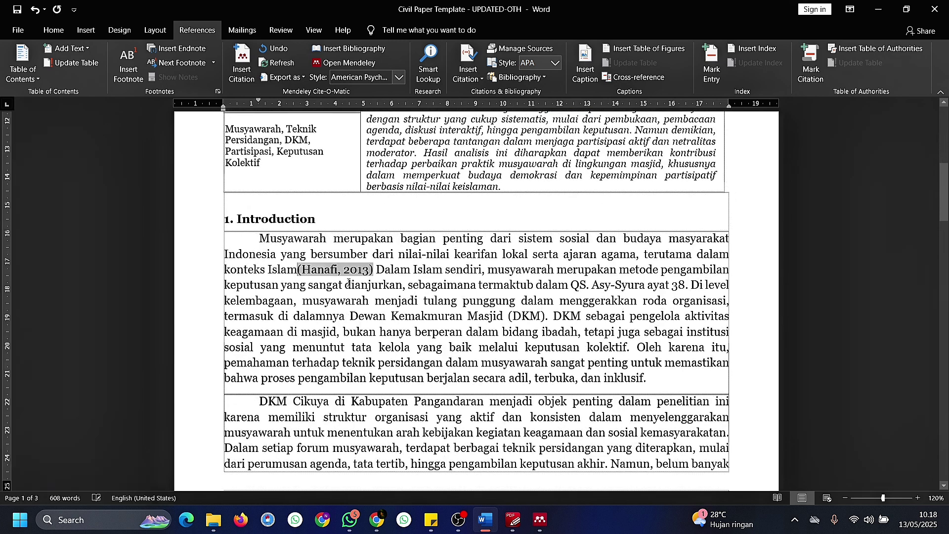
pyautogui.click(376, 271)
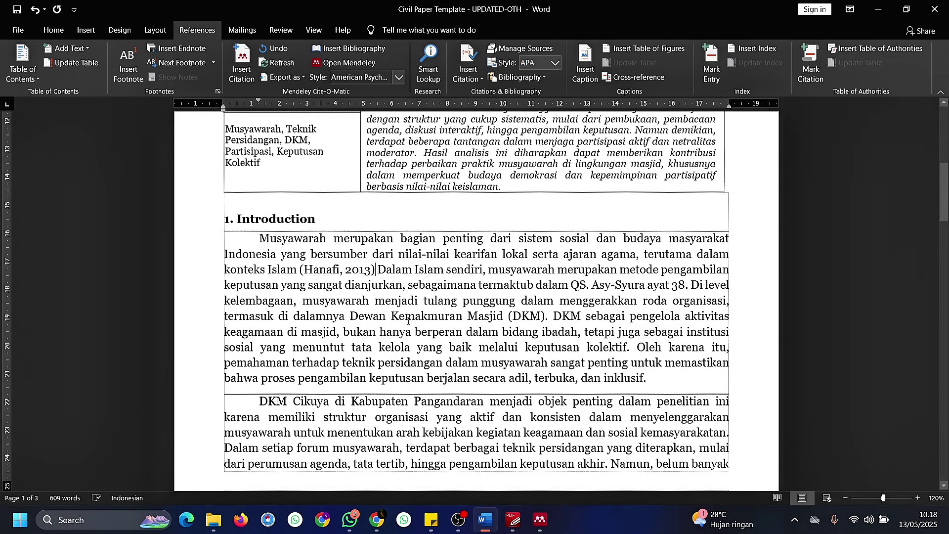
pyautogui.write('.')
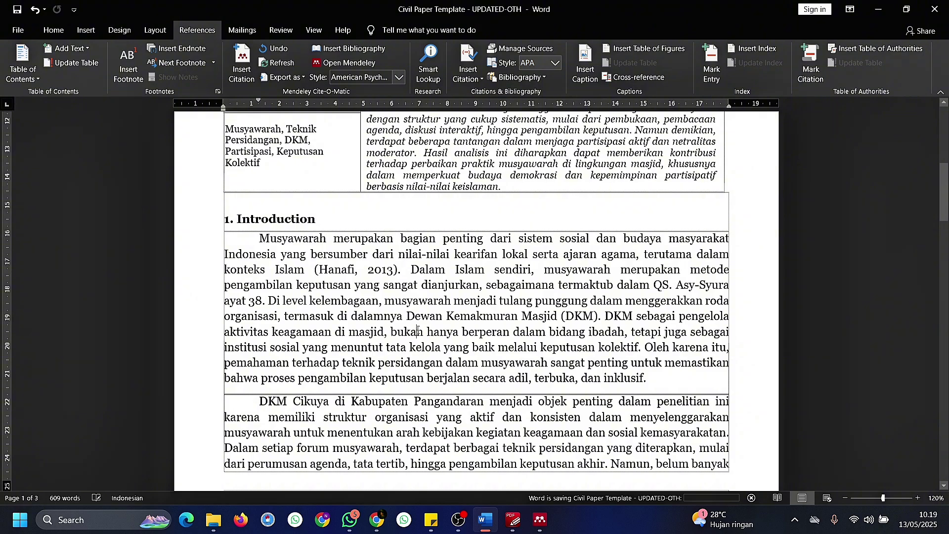
# Step: Examine the in-text citations on the second page and the bibliography entries in the new APA style
pyautogui.scroll(-3, 418, 330)
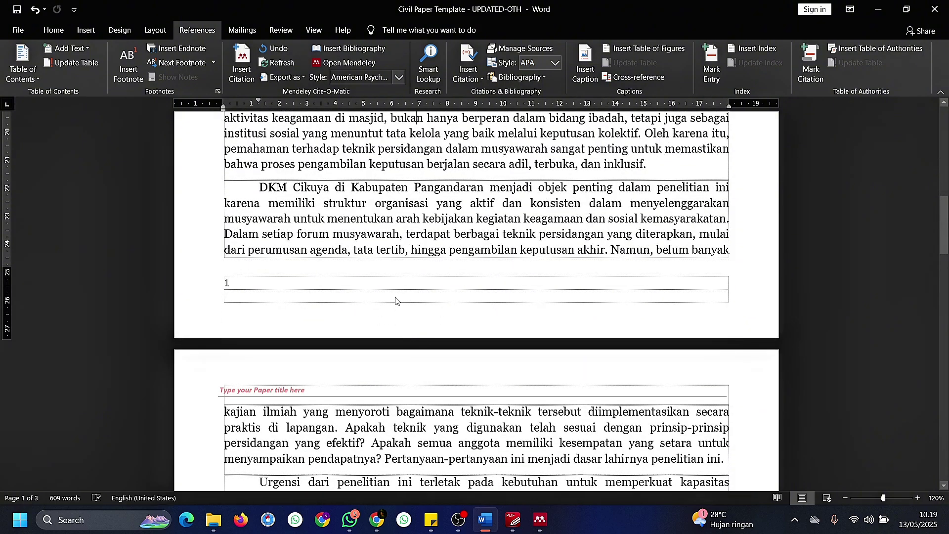
pyautogui.scroll(-4, 396, 300)
pyautogui.scroll(-2, 396, 294)
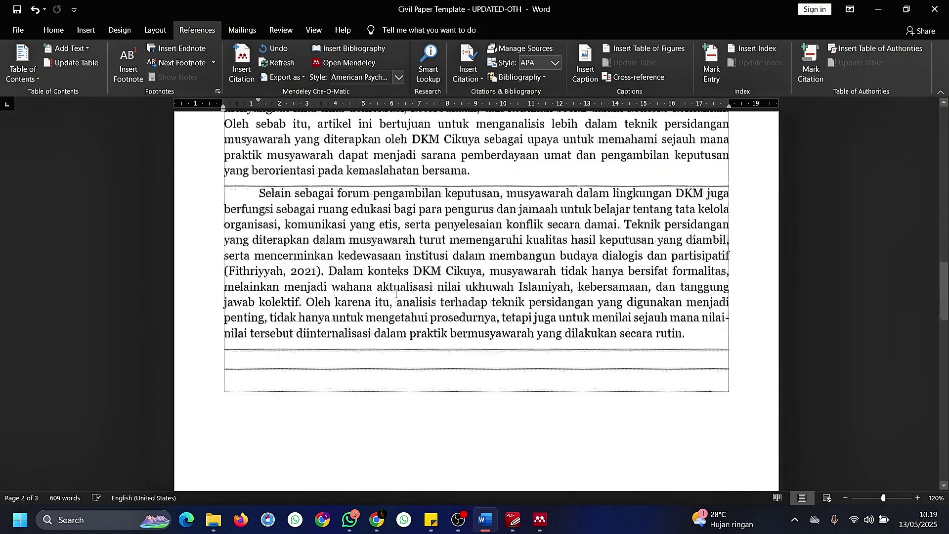
pyautogui.scroll(2, 396, 294)
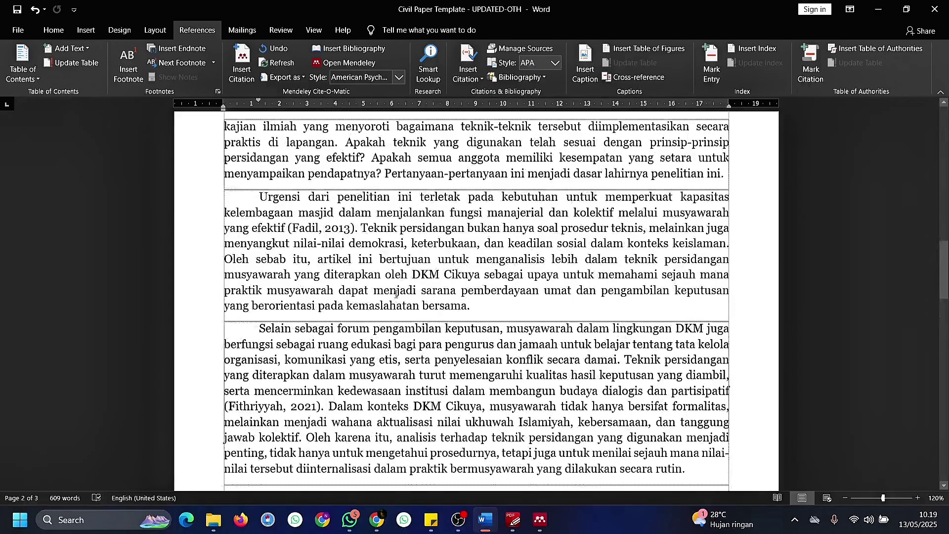
pyautogui.scroll(-5, 396, 294)
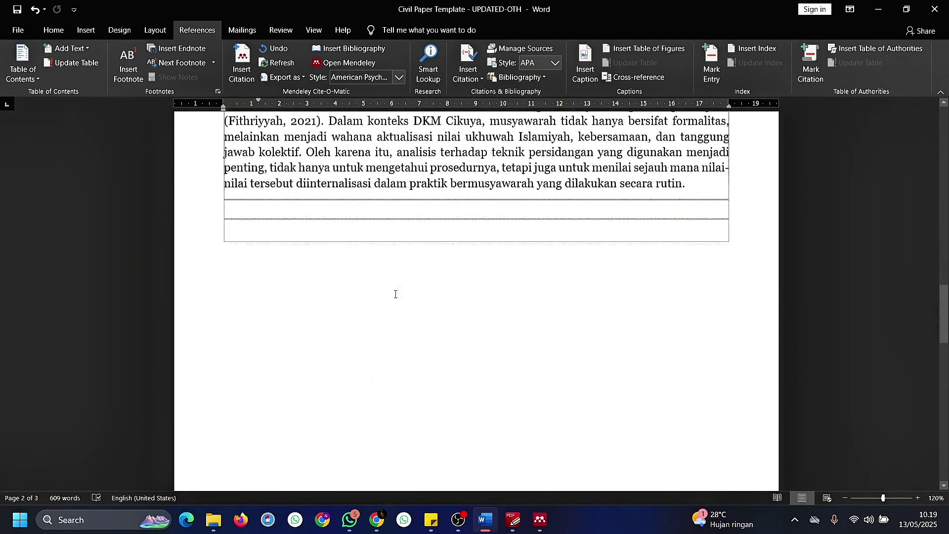
pyautogui.scroll(-3, 395, 297)
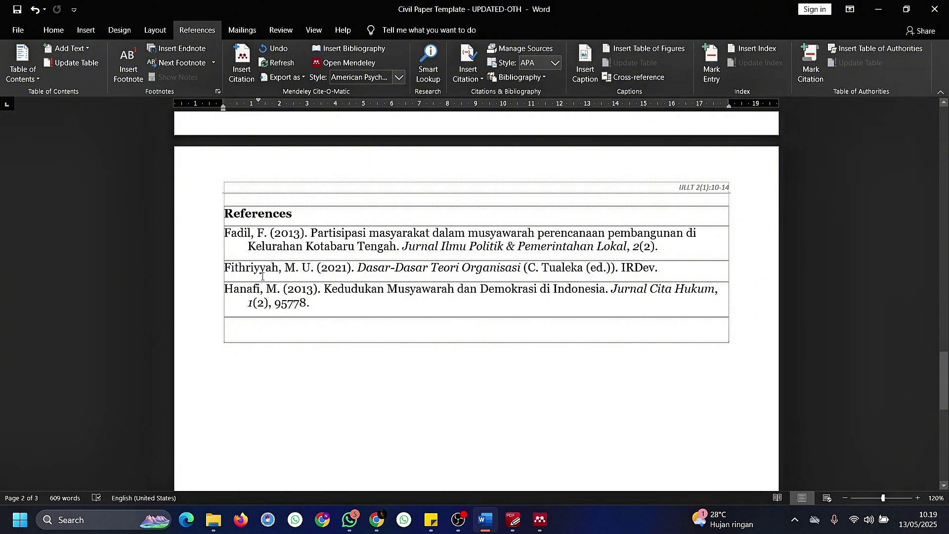
pyautogui.scroll(7, 249, 267)
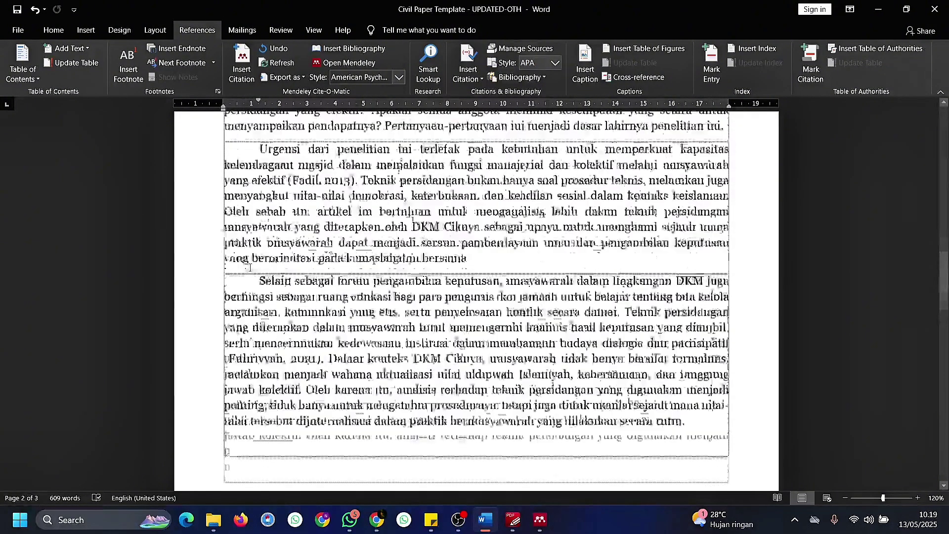
pyautogui.scroll(-3, 340, 300)
# Step: Add page 54 to the 2021 citation in the paragraph beginning "Selain sebagai forum pengambilan keputusan"
pyautogui.click(270, 265)
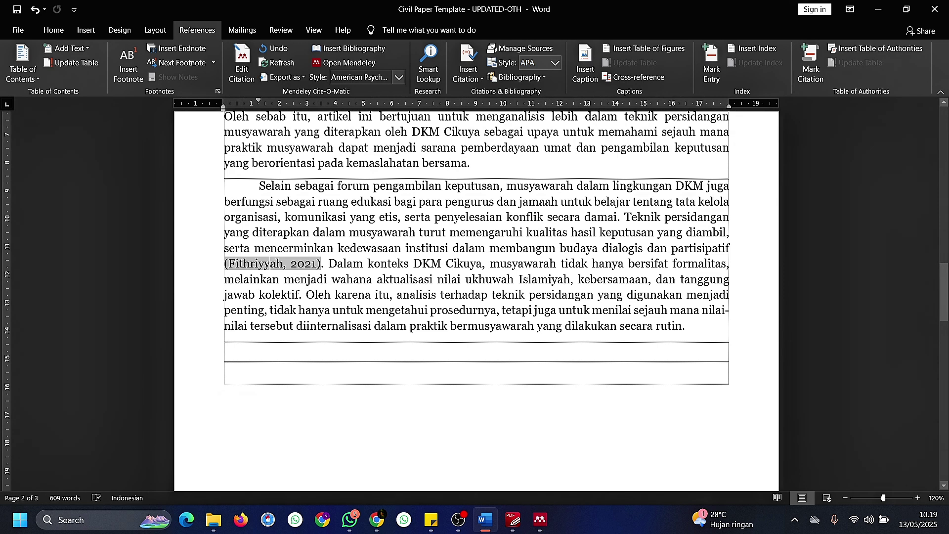
pyautogui.moveTo(626, 214)
pyautogui.mouseDown()
pyautogui.moveTo(672, 250)
pyautogui.moveTo(672, 265)
pyautogui.moveTo(473, 249)
pyautogui.moveTo(730, 249)
pyautogui.mouseUp()
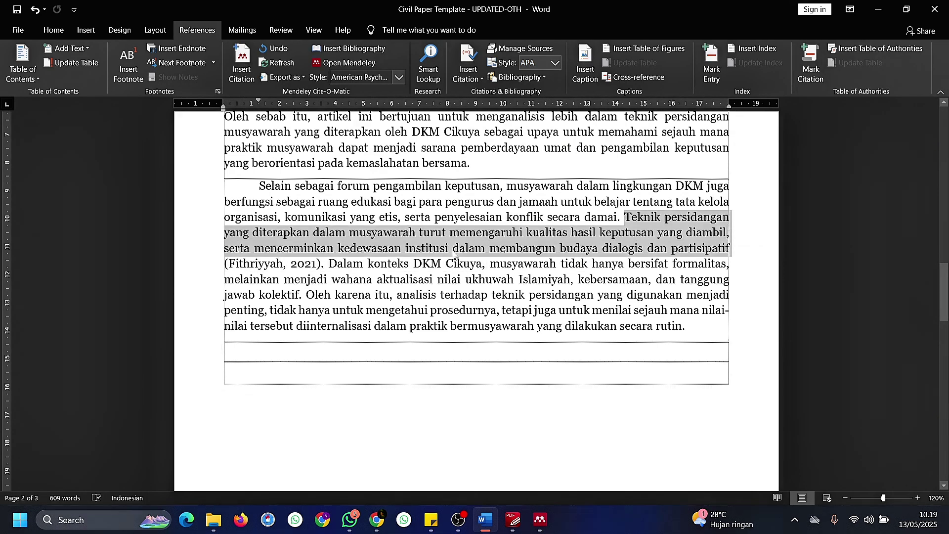
pyautogui.click(269, 264)
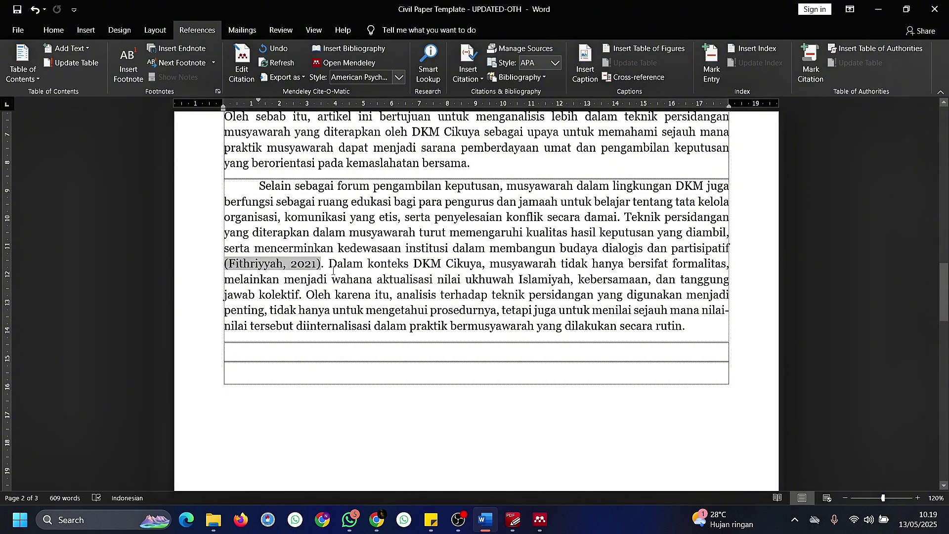
pyautogui.click(404, 263)
pyautogui.click(245, 263)
pyautogui.click(237, 81)
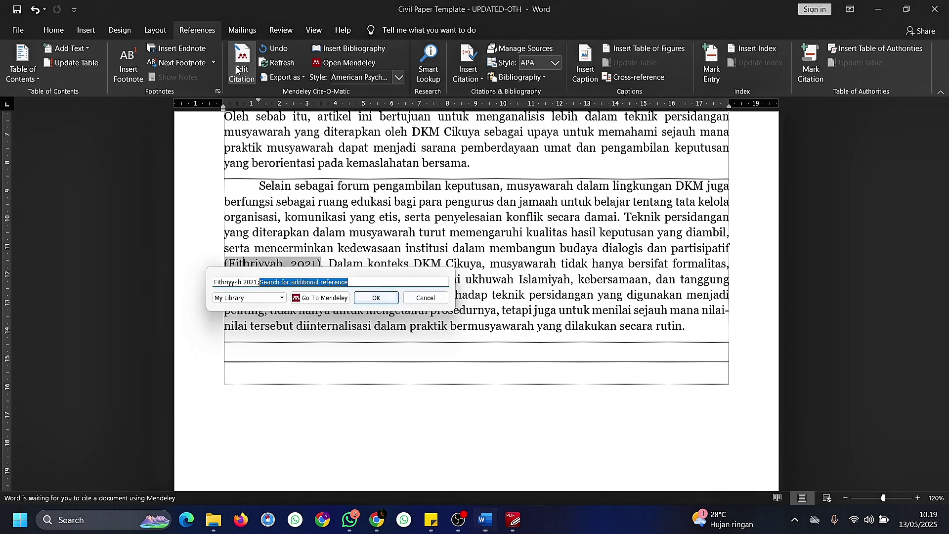
pyautogui.click(228, 281)
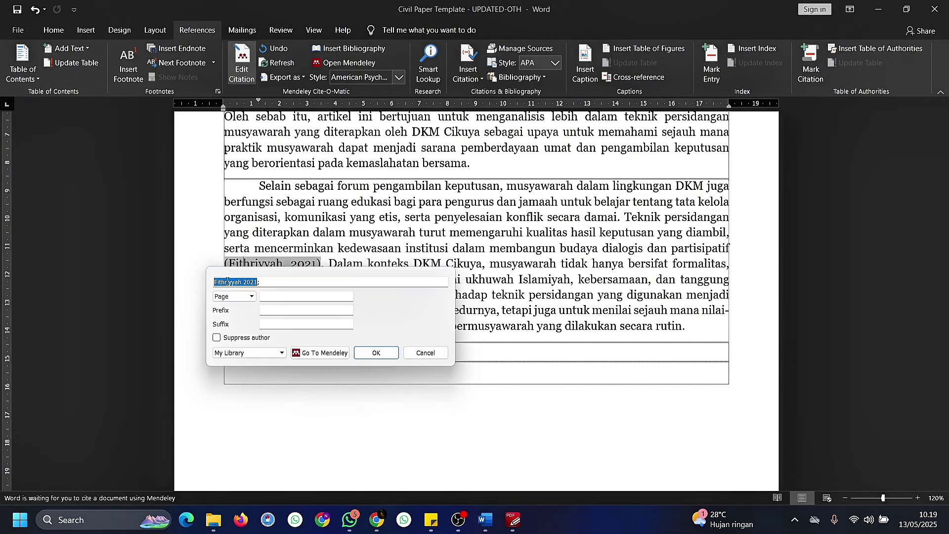
pyautogui.click(271, 297)
pyautogui.click(376, 353)
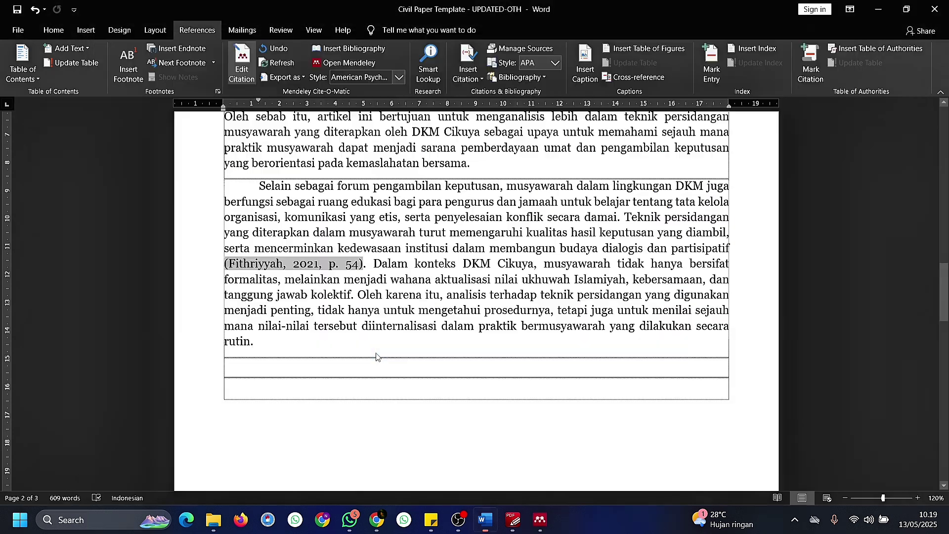
pyautogui.click(406, 279)
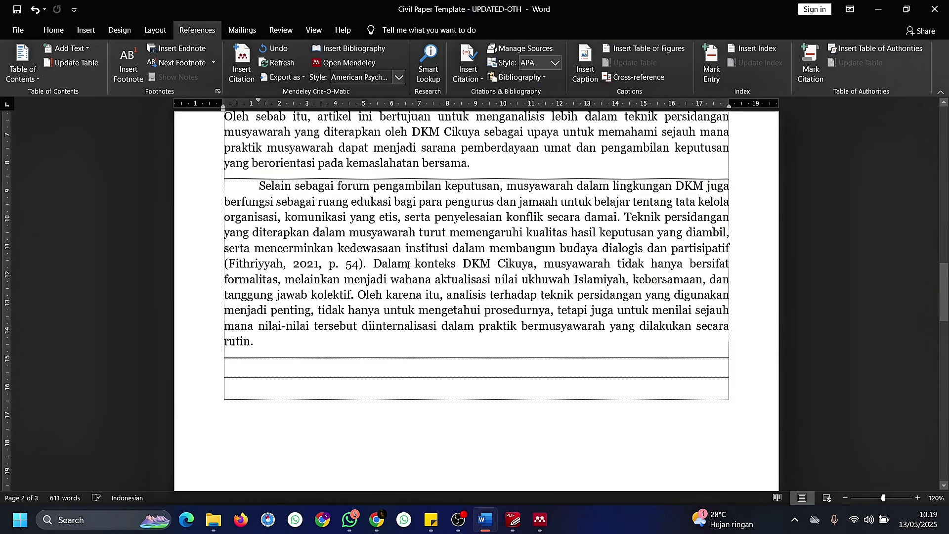
# Step: Add the 2022 article "PENGORGANISASIAN DALAM MANAJEMEN PENDIDIKAN" as a second source to the first citation in the Introduction, searching the Mendeley library for "Organisasi"
pyautogui.scroll(5, 408, 264)
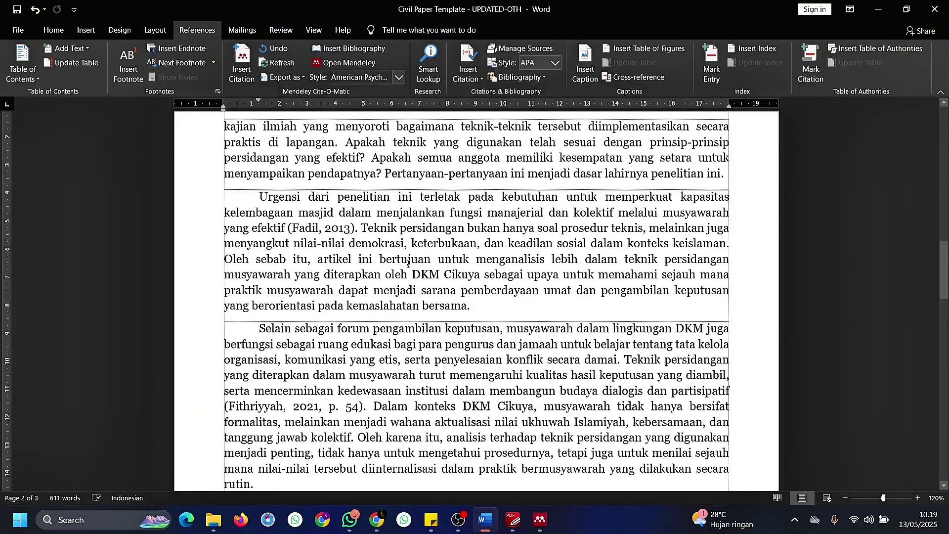
pyautogui.scroll(15, 408, 264)
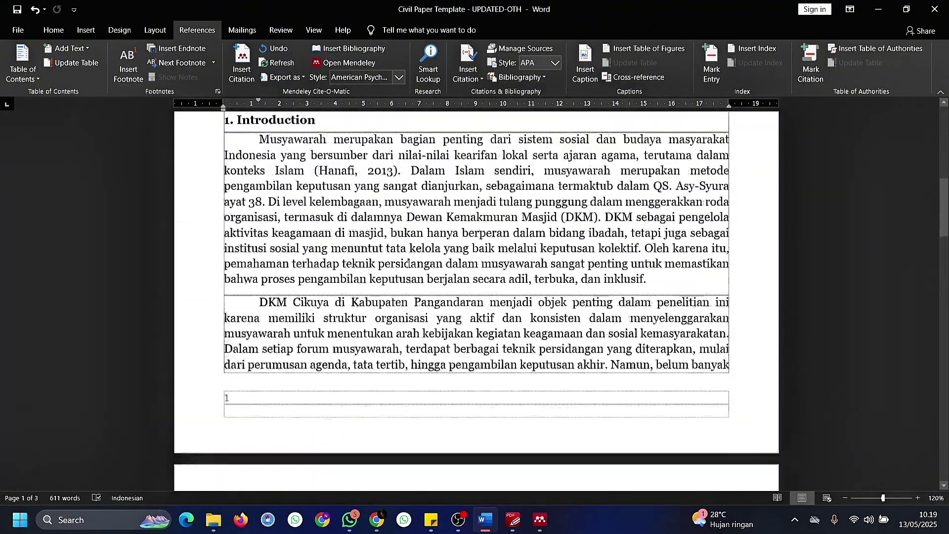
pyautogui.scroll(3, 408, 262)
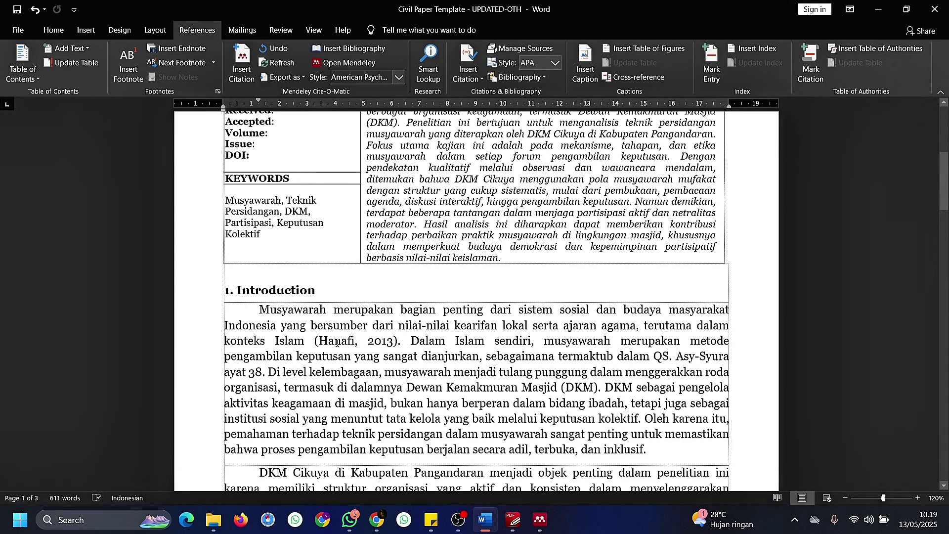
pyautogui.moveTo(259, 310); pyautogui.dragTo(313, 341)
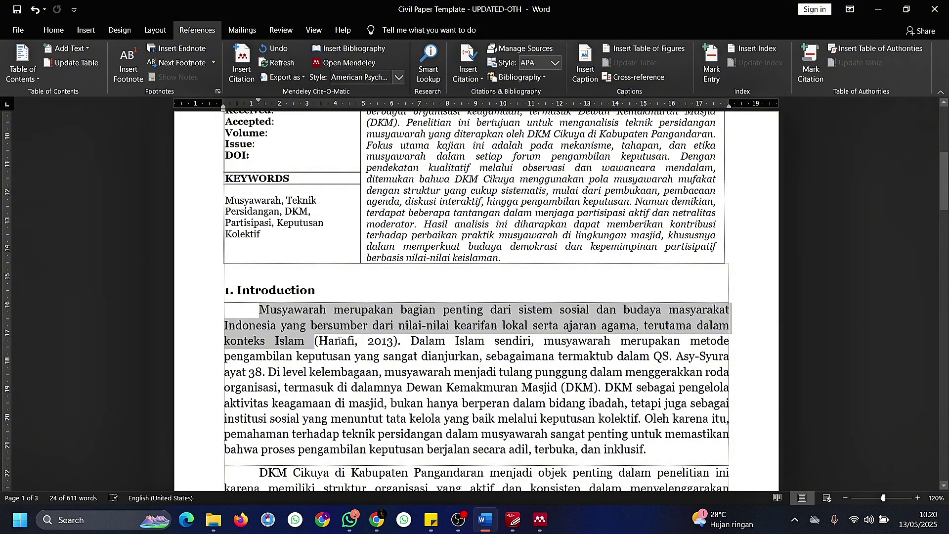
pyautogui.click(340, 329)
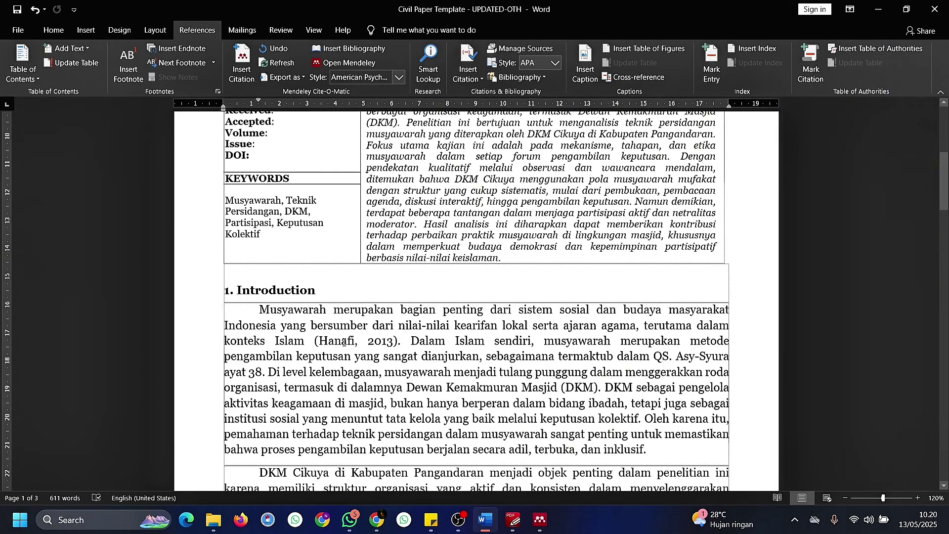
pyautogui.click(344, 343)
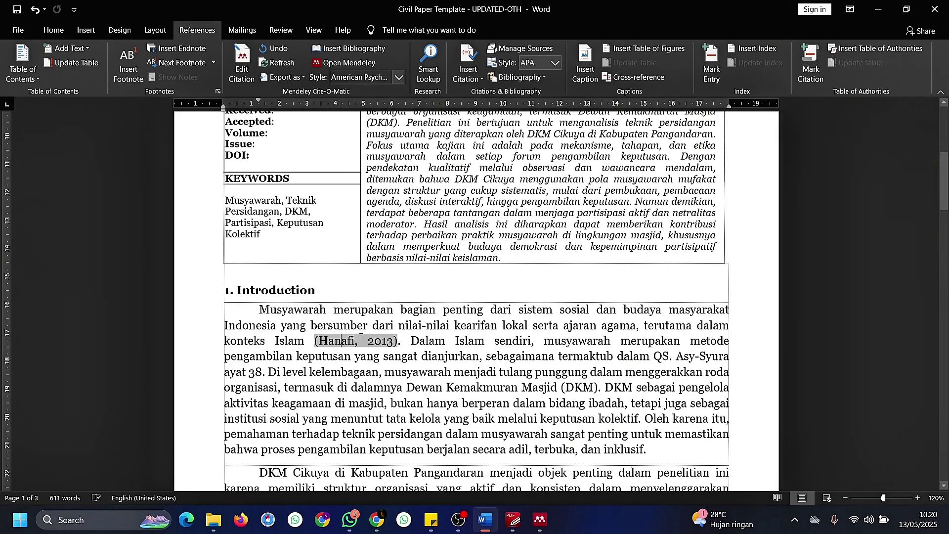
pyautogui.click(241, 69)
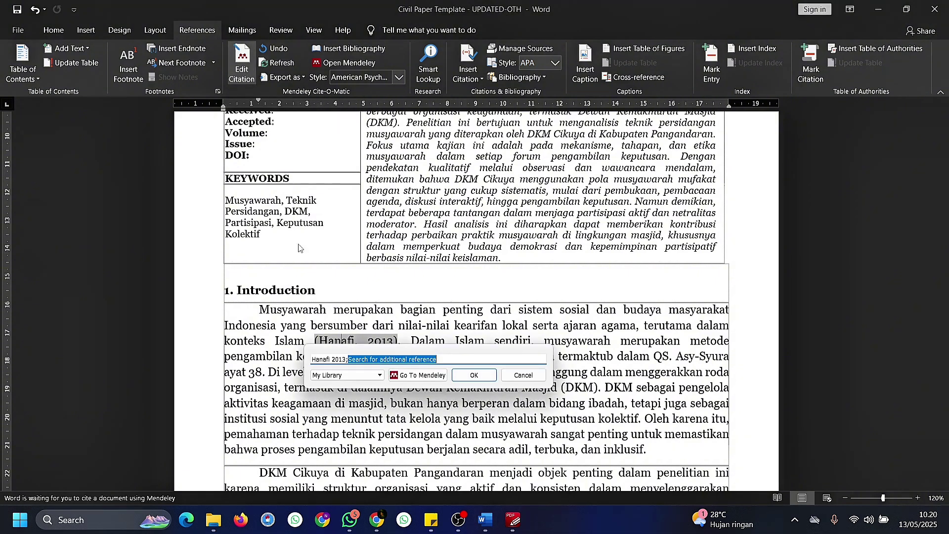
pyautogui.moveTo(445, 361); pyautogui.dragTo(352, 360)
pyautogui.press('BackSpace')
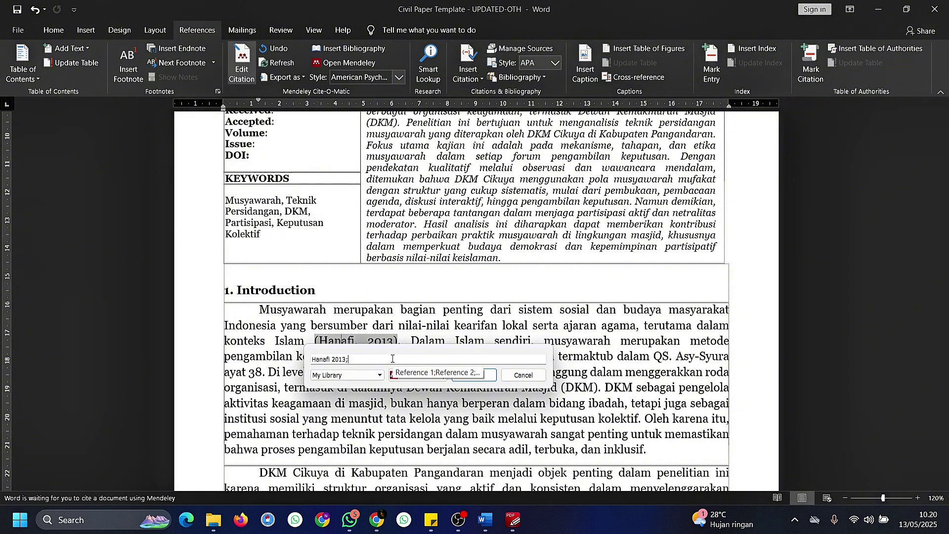
pyautogui.write('Orag')
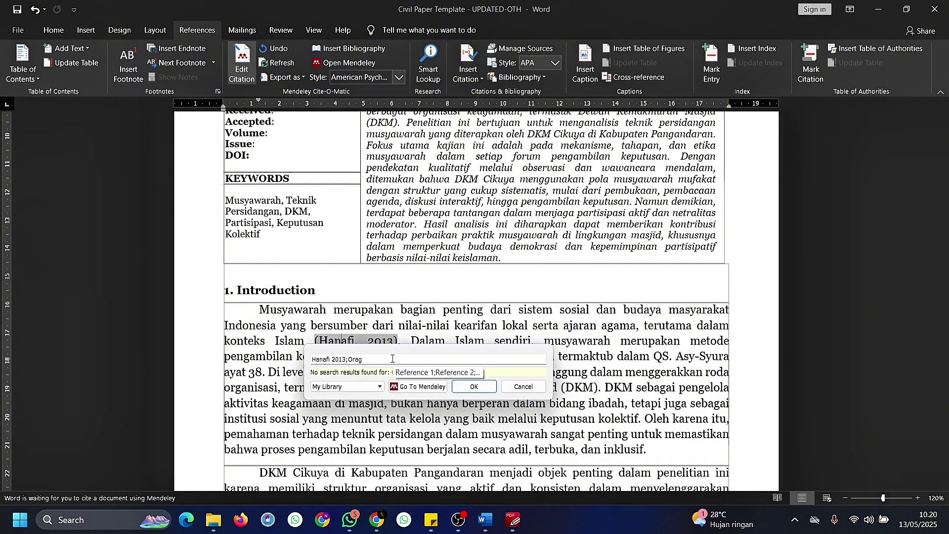
pyautogui.press('BackSpace')
pyautogui.press('BackSpace')
pyautogui.write('ganisasi')
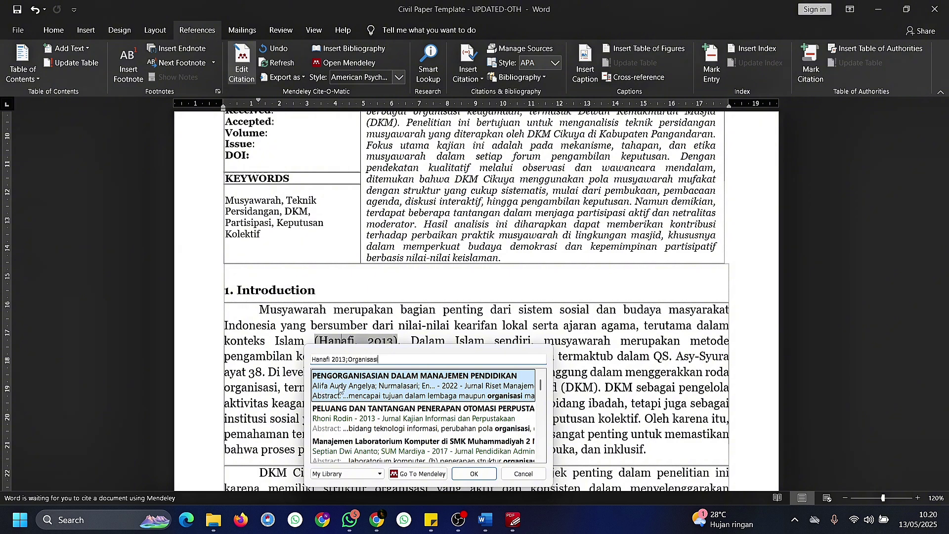
pyautogui.click(366, 385)
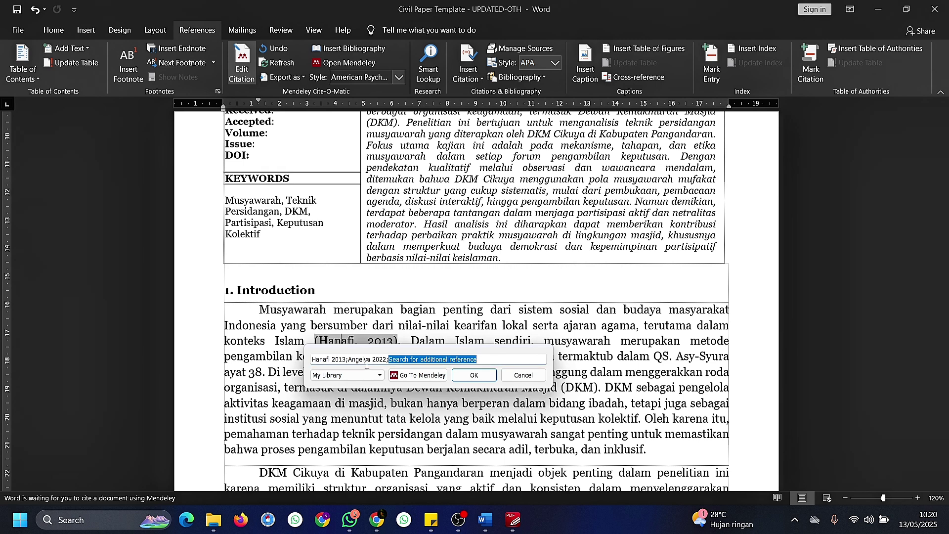
pyautogui.click(468, 380)
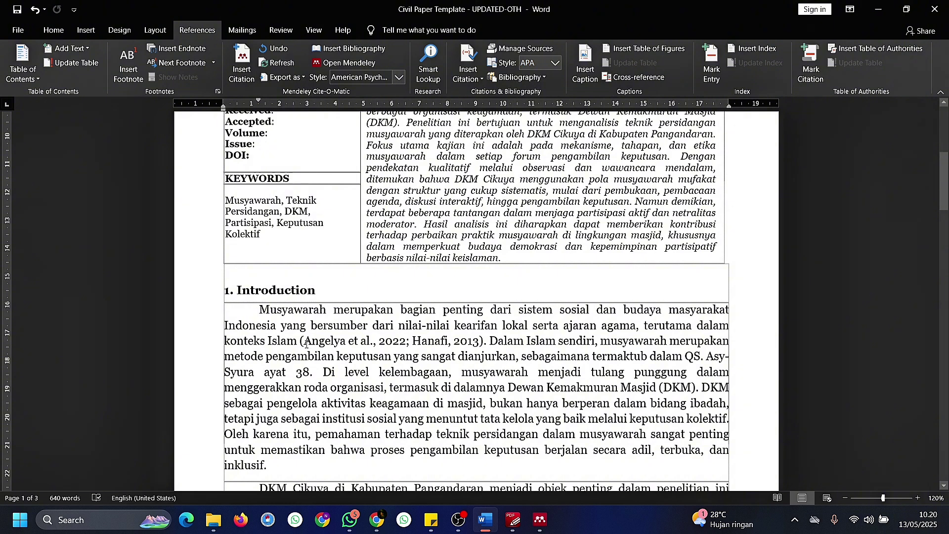
# Step: Justify all bibliography entries under the References heading
pyautogui.moveTo(307, 342); pyautogui.dragTo(481, 345)
pyautogui.click(482, 345)
pyautogui.scroll(-6, 470, 375)
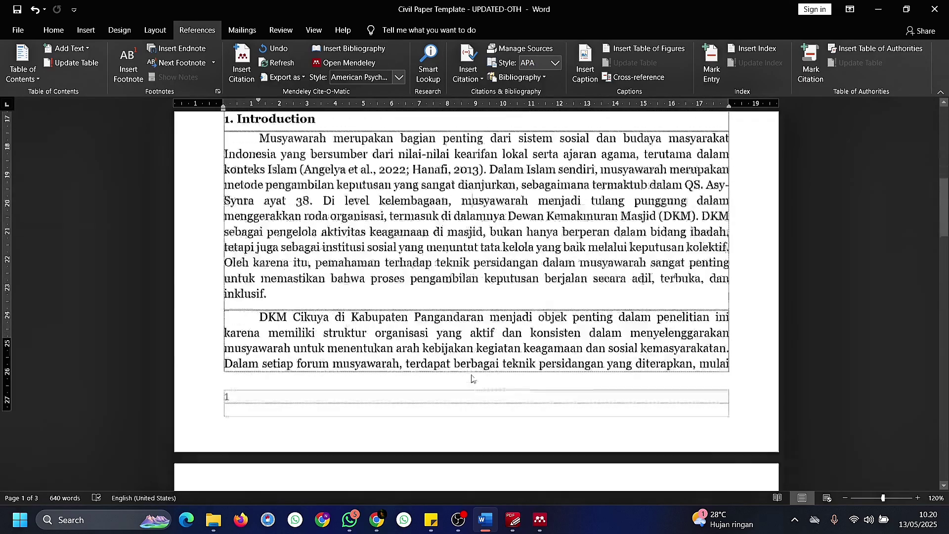
pyautogui.scroll(-15, 470, 375)
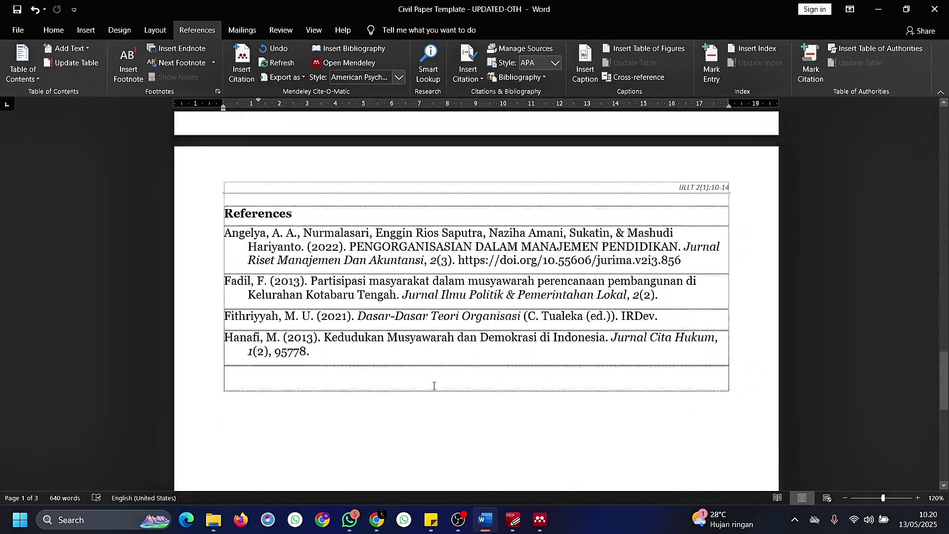
pyautogui.scroll(3, 229, 247)
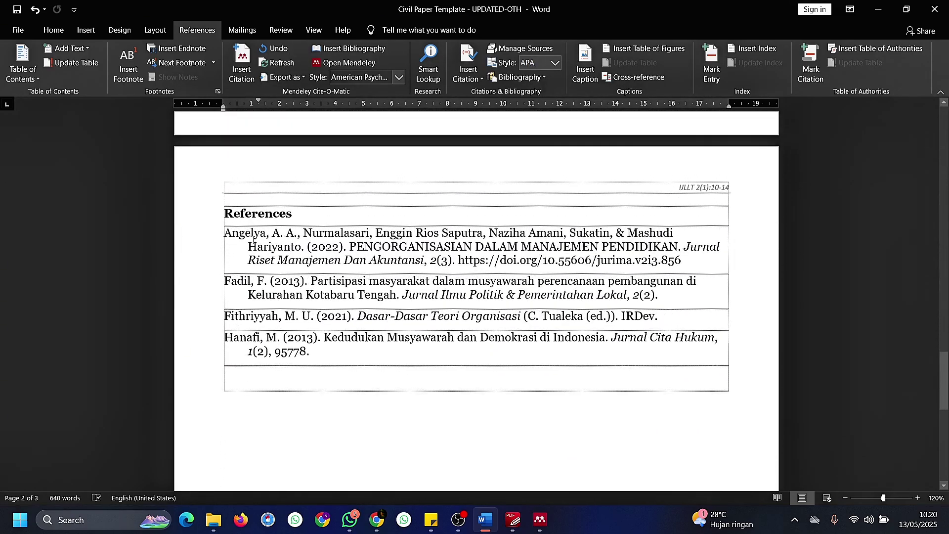
pyautogui.moveTo(253, 241); pyautogui.dragTo(311, 352)
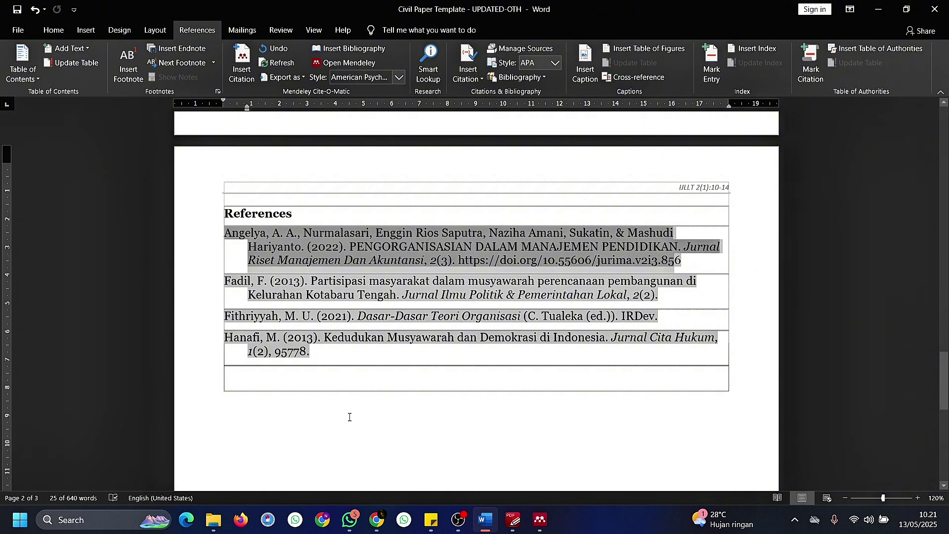
pyautogui.moveTo(239, 416); pyautogui.dragTo(221, 239)
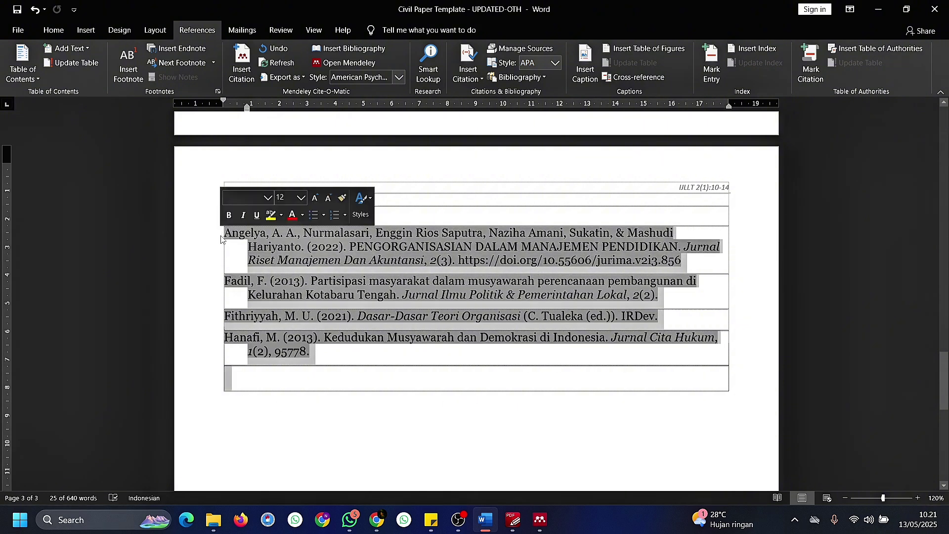
pyautogui.hotkey('ctrl', 'j')
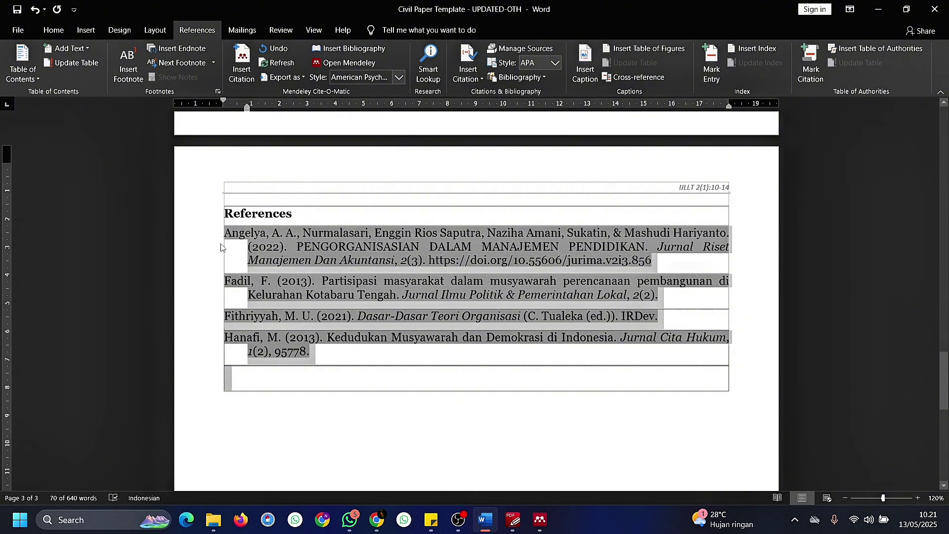
pyautogui.click(242, 401)
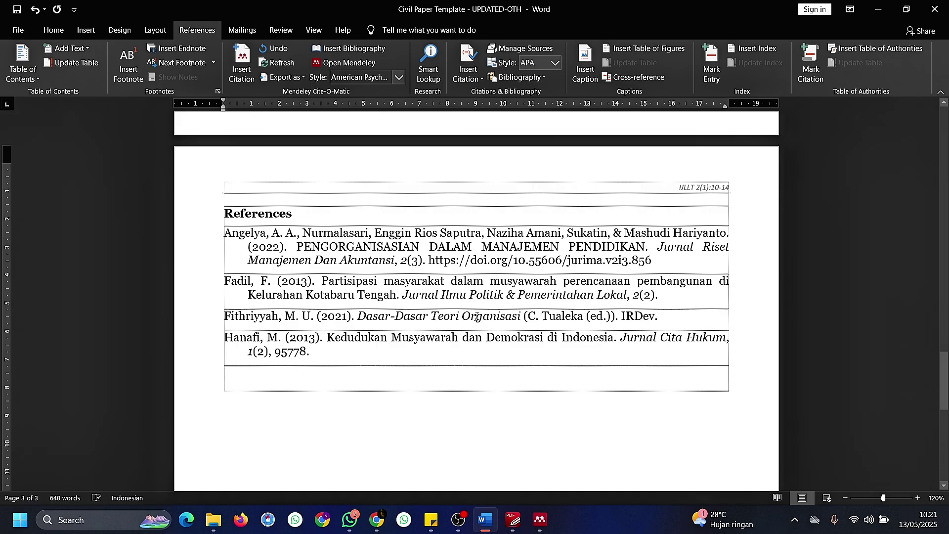
# Step: Switch the Mendeley citation style to Modern Humanities Research Association 4th edition (note with bibliography)
pyautogui.scroll(10, 476, 316)
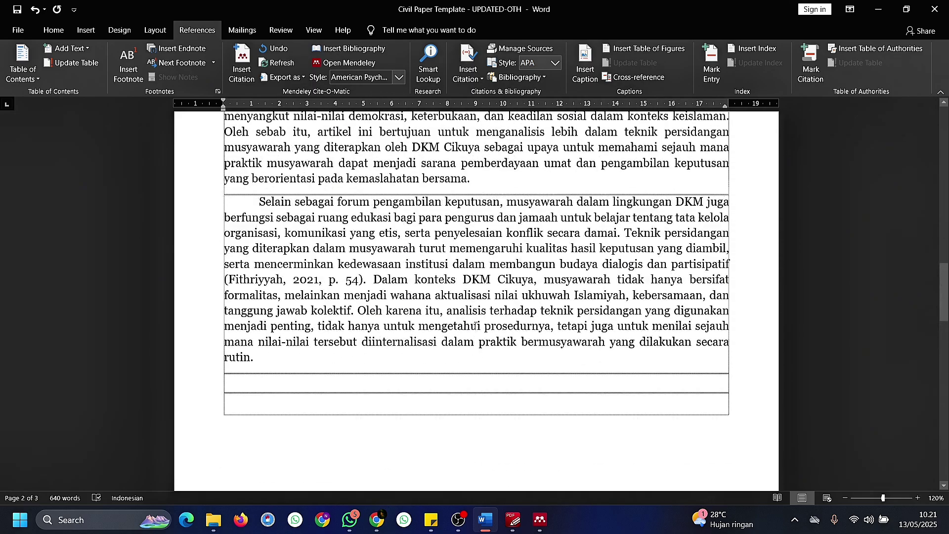
pyautogui.scroll(6, 475, 325)
pyautogui.scroll(-2, 473, 322)
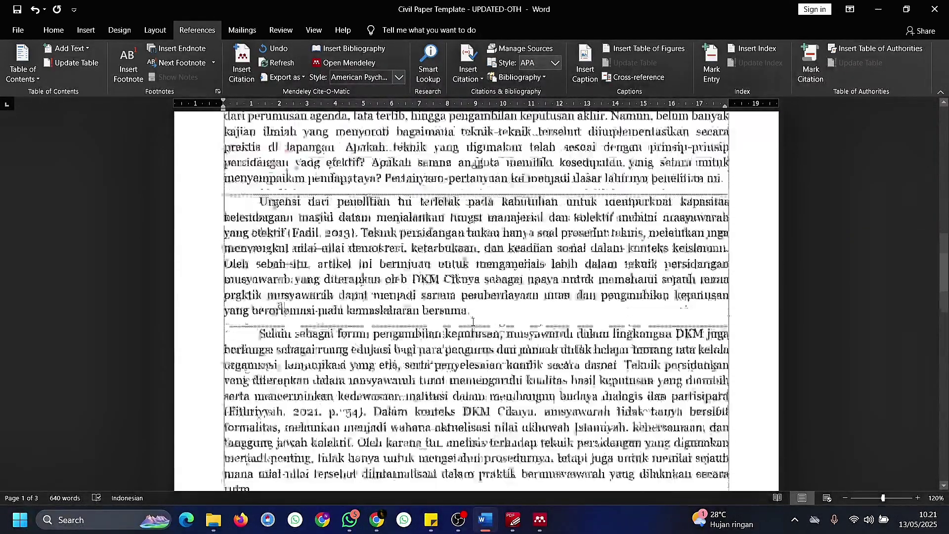
pyautogui.scroll(-6, 473, 322)
pyautogui.scroll(6, 442, 304)
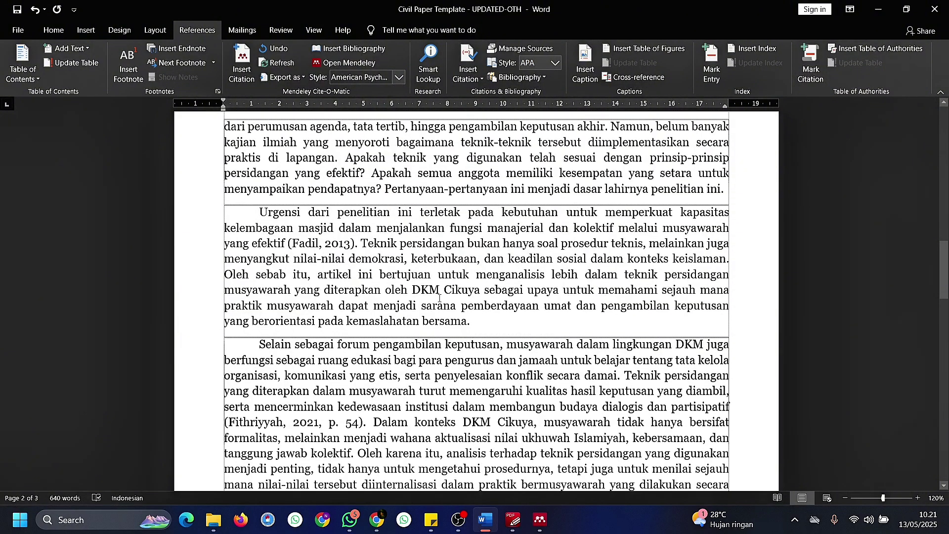
pyautogui.click(398, 77)
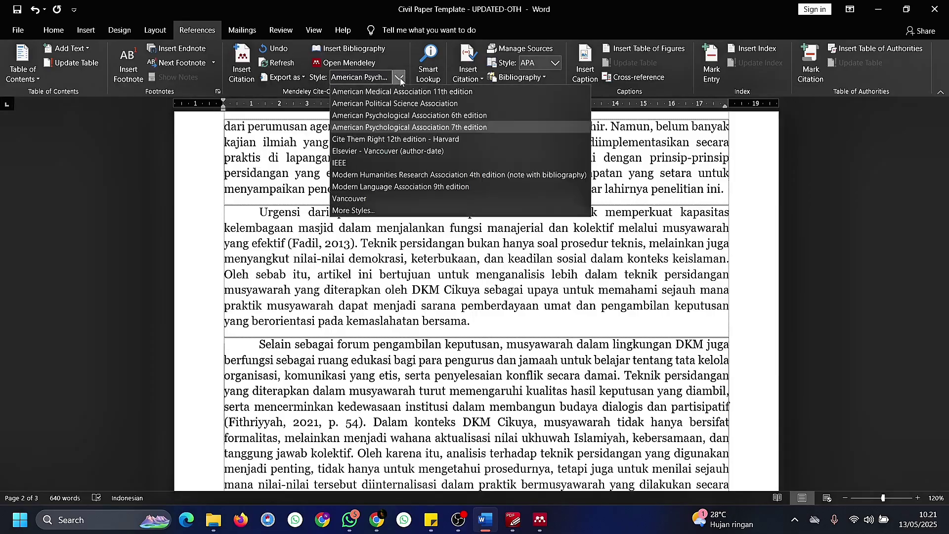
pyautogui.click(390, 175)
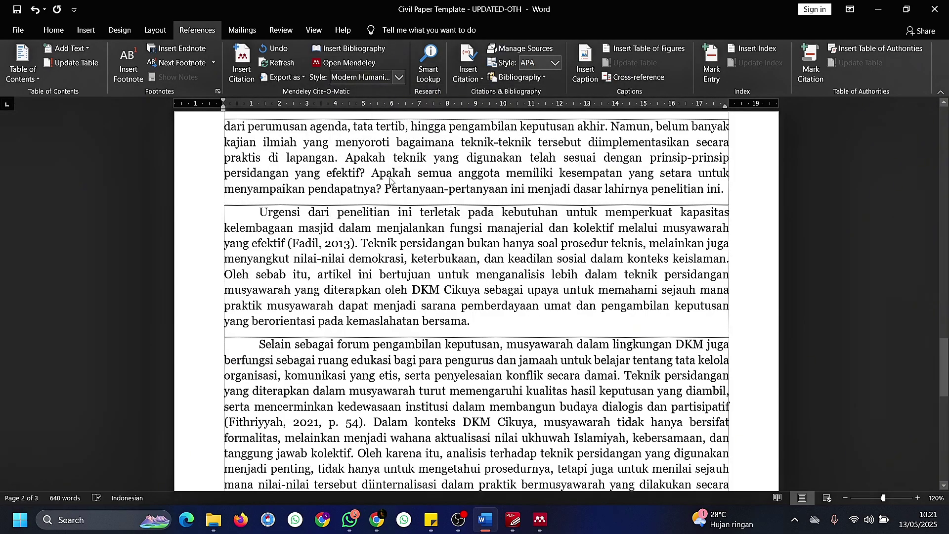
# Step: Examine the footnote markers, the footnotes on both text pages and the bibliography entries in the MHRA style
pyautogui.scroll(-6, 397, 248)
pyautogui.scroll(20, 396, 248)
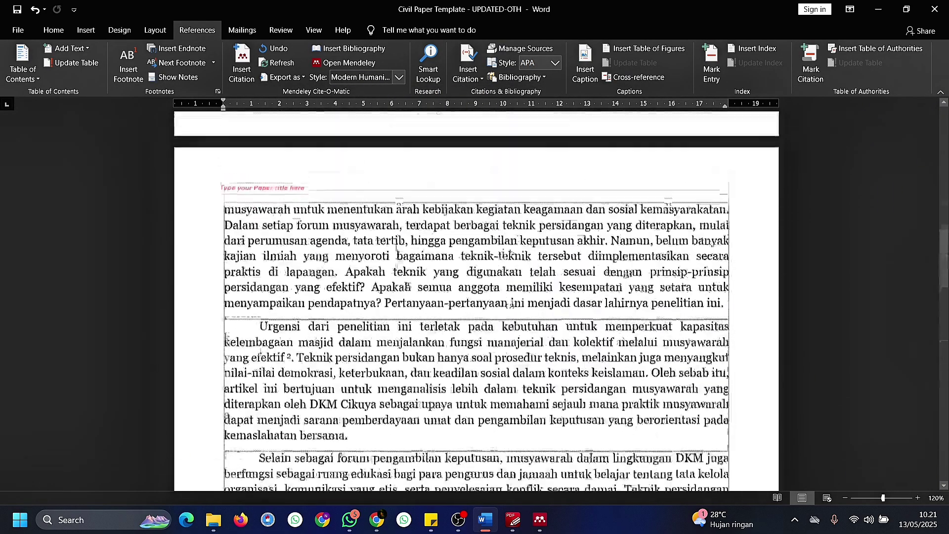
pyautogui.scroll(-15, 397, 244)
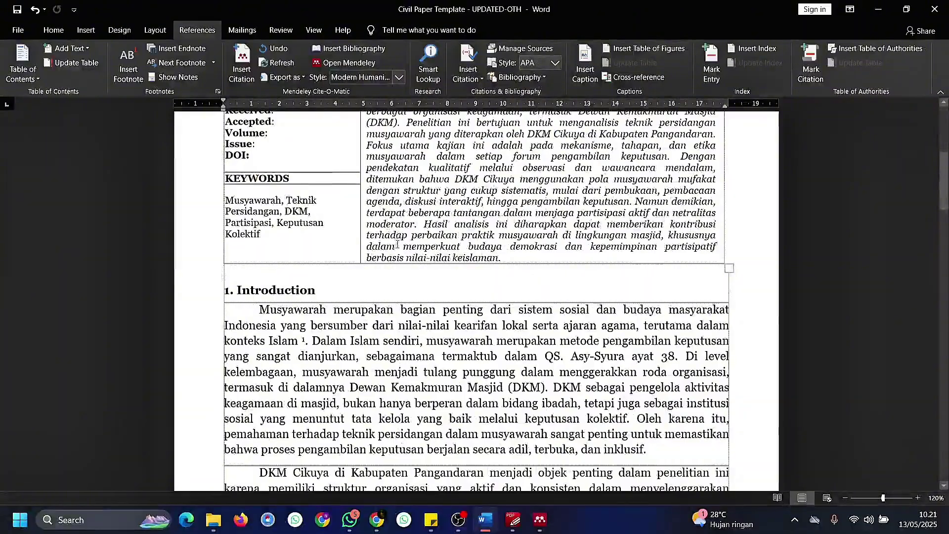
pyautogui.scroll(-5, 396, 244)
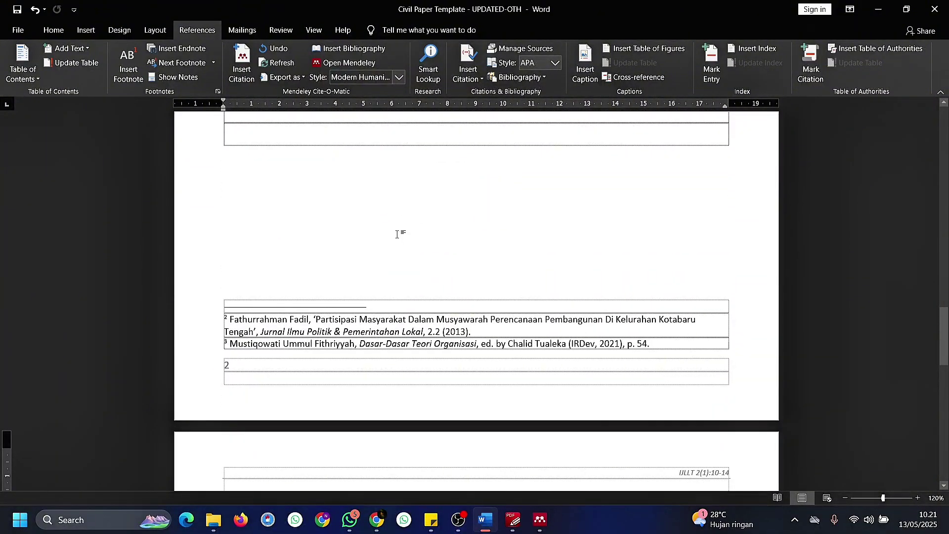
pyautogui.scroll(-12, 396, 235)
pyautogui.scroll(3, 394, 248)
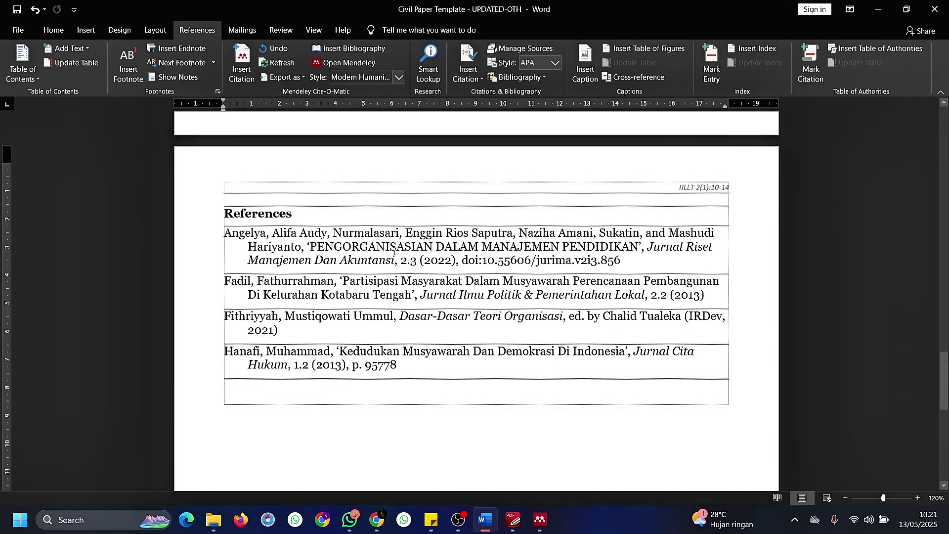
pyautogui.click(228, 390)
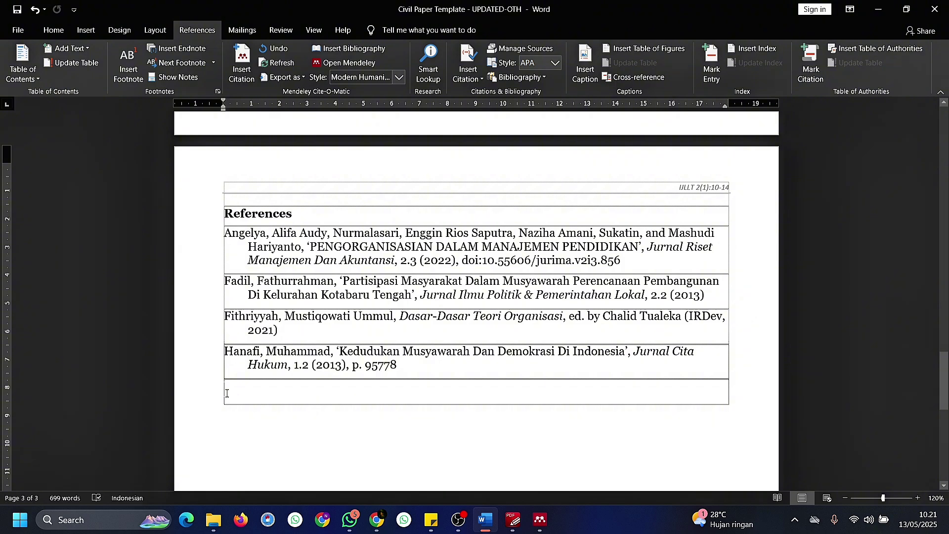
pyautogui.scroll(2, 228, 397)
pyautogui.scroll(15, 227, 397)
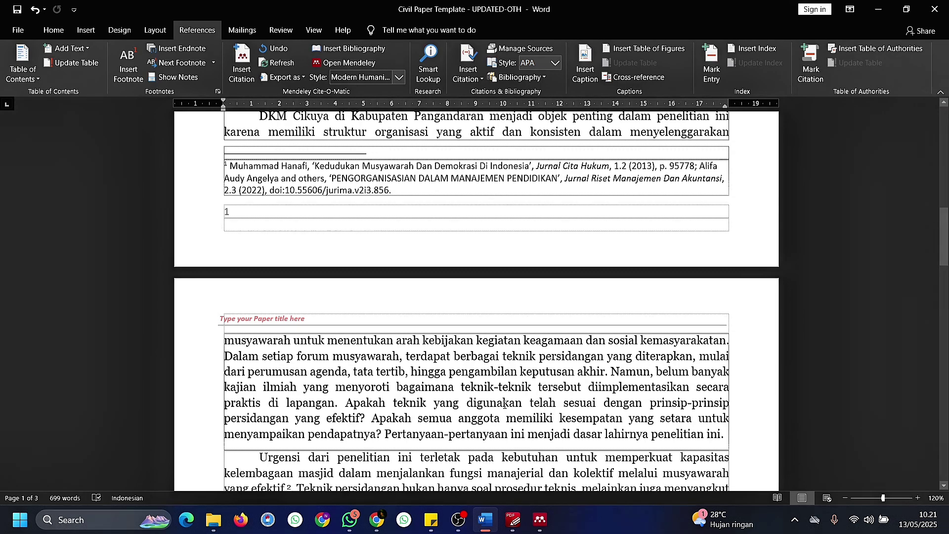
pyautogui.scroll(10, 473, 418)
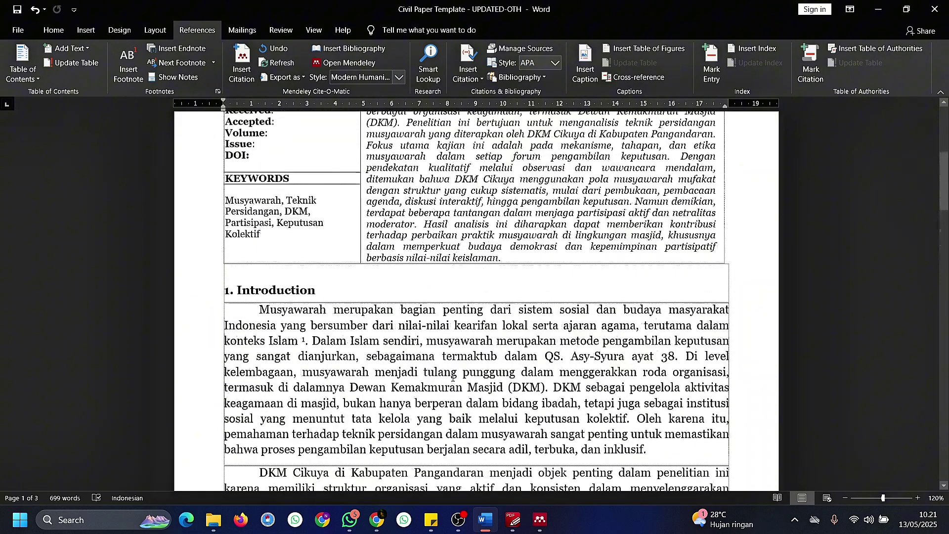
pyautogui.click(452, 377)
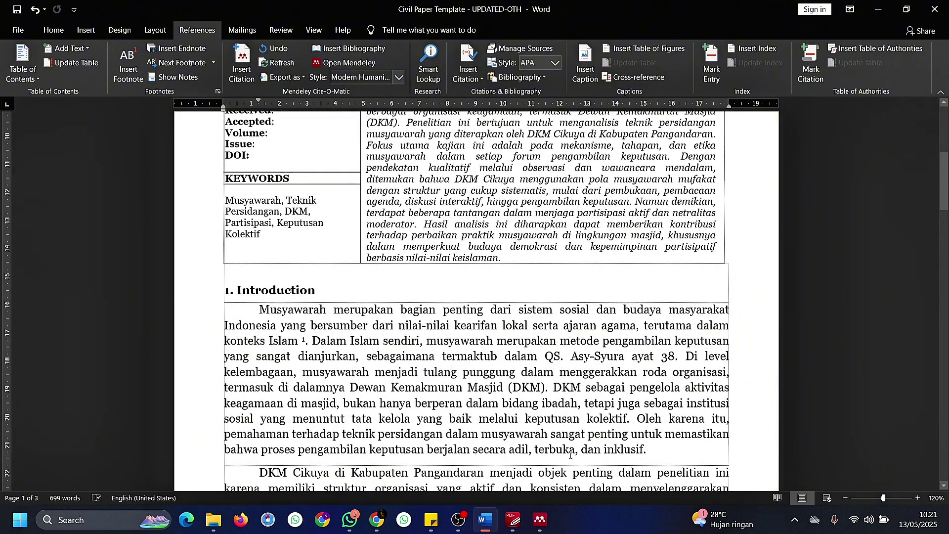
pyautogui.moveTo(550, 523)
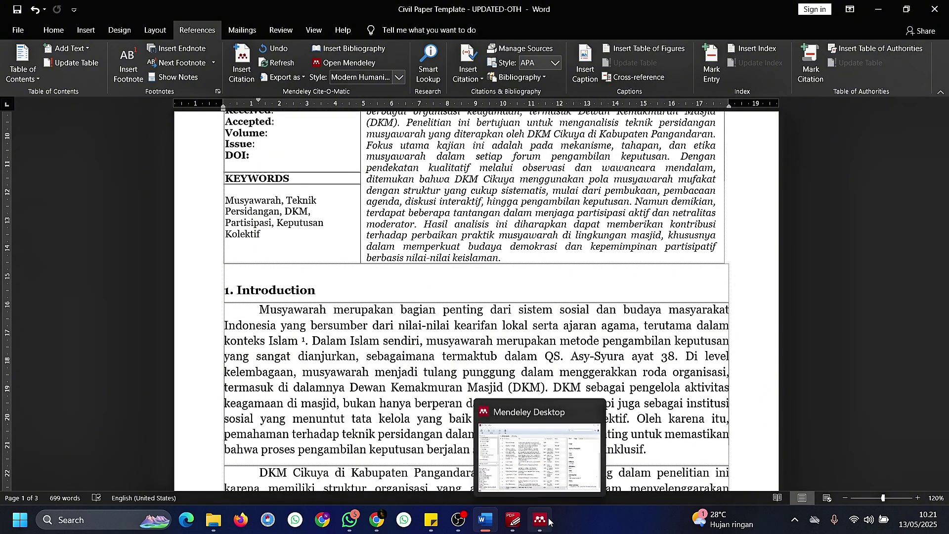